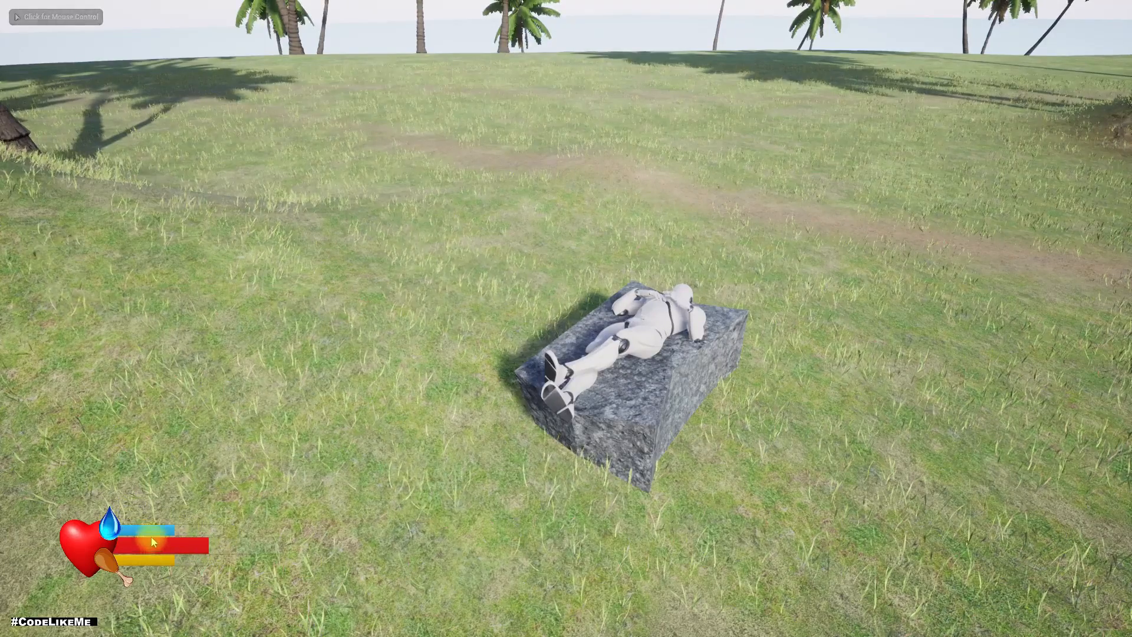
Step: Look at the character lying on the rock in the running game, and leave the play session
{"action": "left_click", "coordinate": [759, 456]}
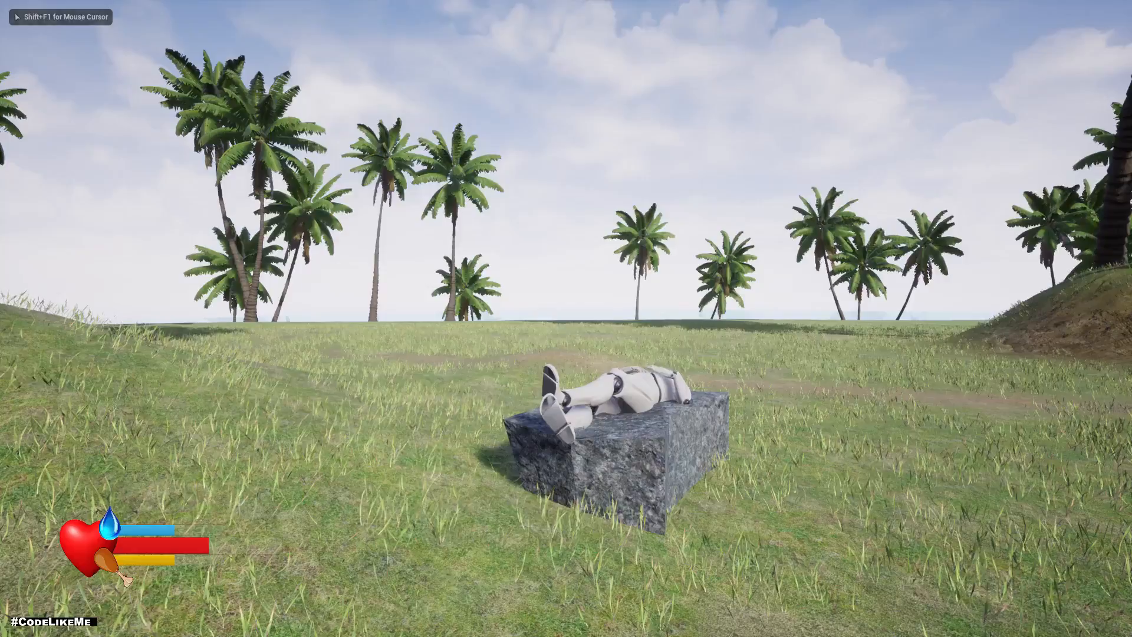
{"action": "key", "text": "Escape"}
{"action": "right_click_drag", "start_coordinate": [603, 429], "coordinate": [968, 471]}
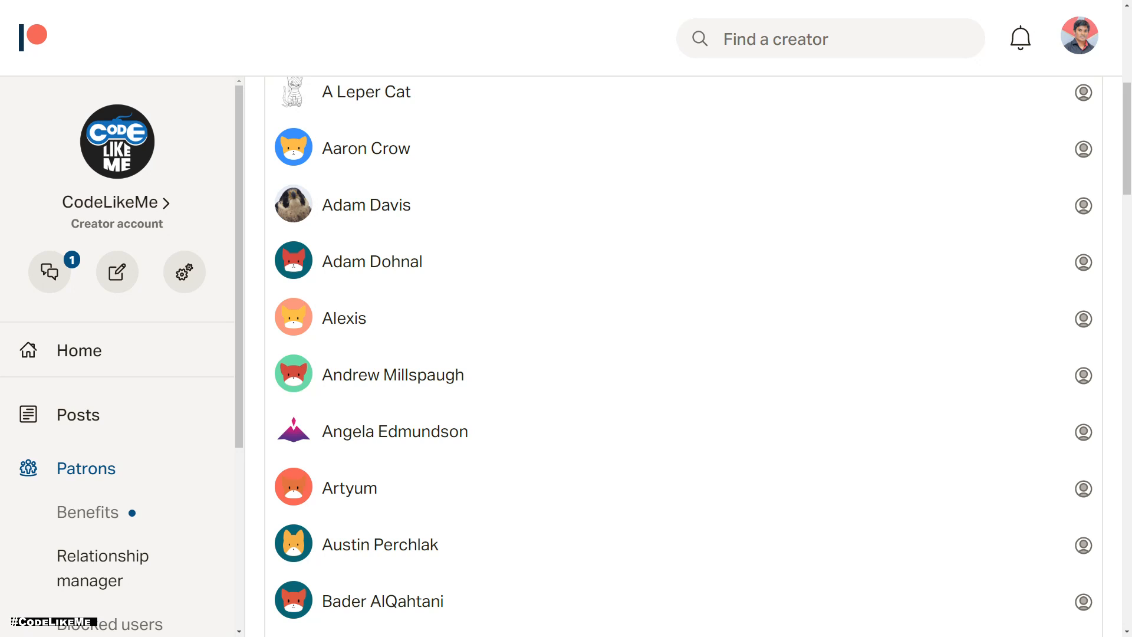
Step: Switch to Patreon and browse the patron list from page 1 through page 4
{"action": "scroll", "coordinate": [505, 409], "scroll_direction": "down", "scroll_amount": 20}
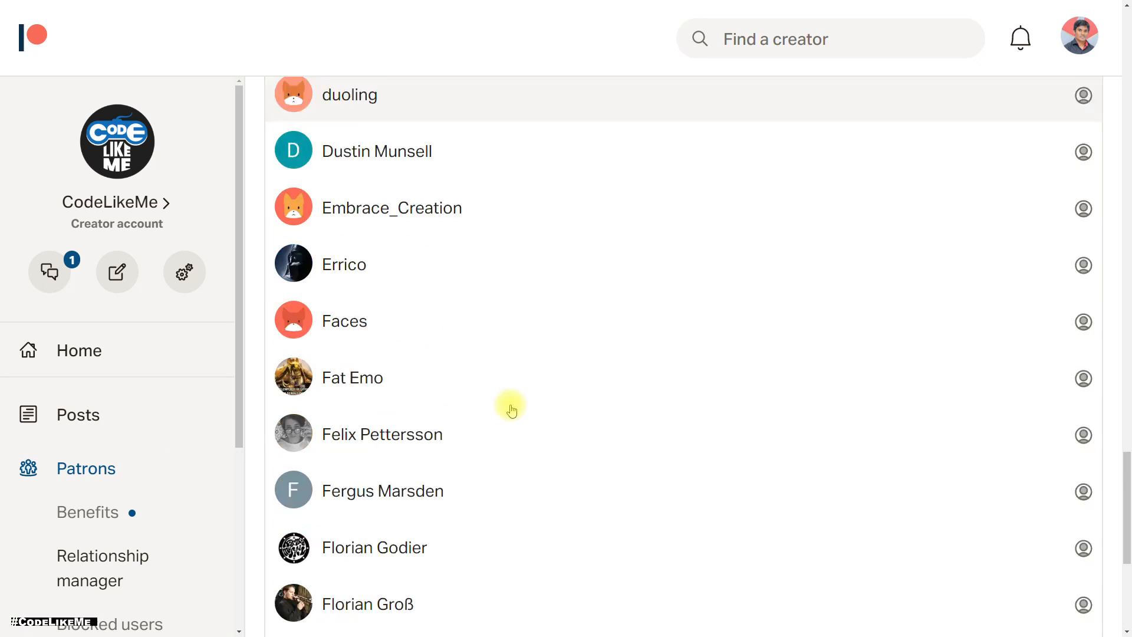
{"action": "scroll", "coordinate": [511, 409], "scroll_direction": "down", "scroll_amount": 8}
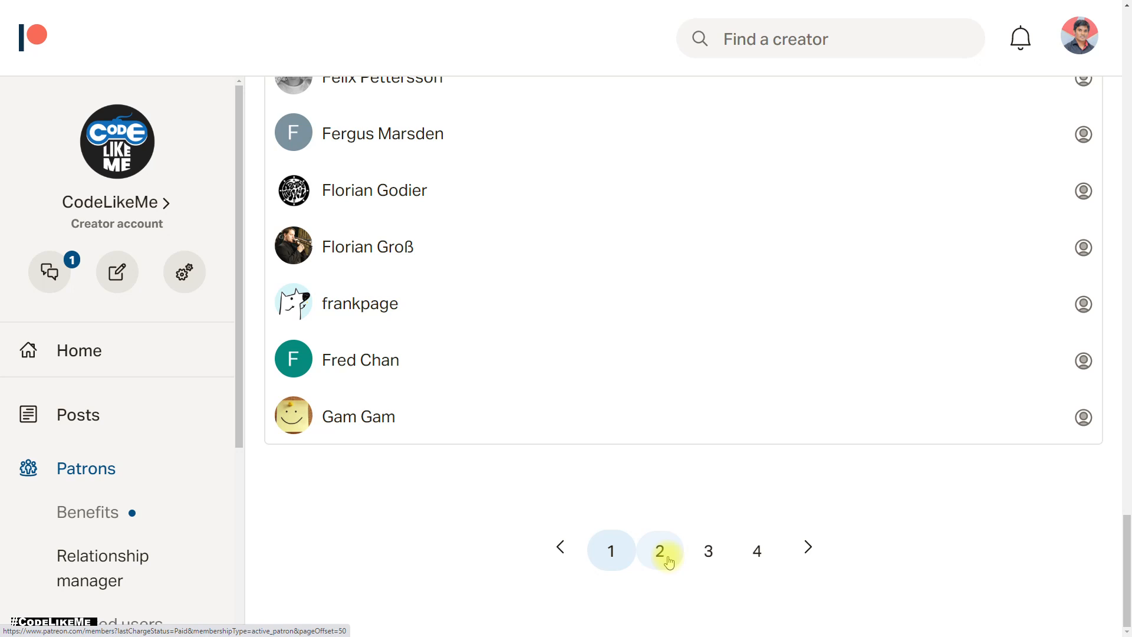
{"action": "left_click", "coordinate": [660, 551]}
{"action": "scroll", "coordinate": [713, 471], "scroll_direction": "down", "scroll_amount": 4}
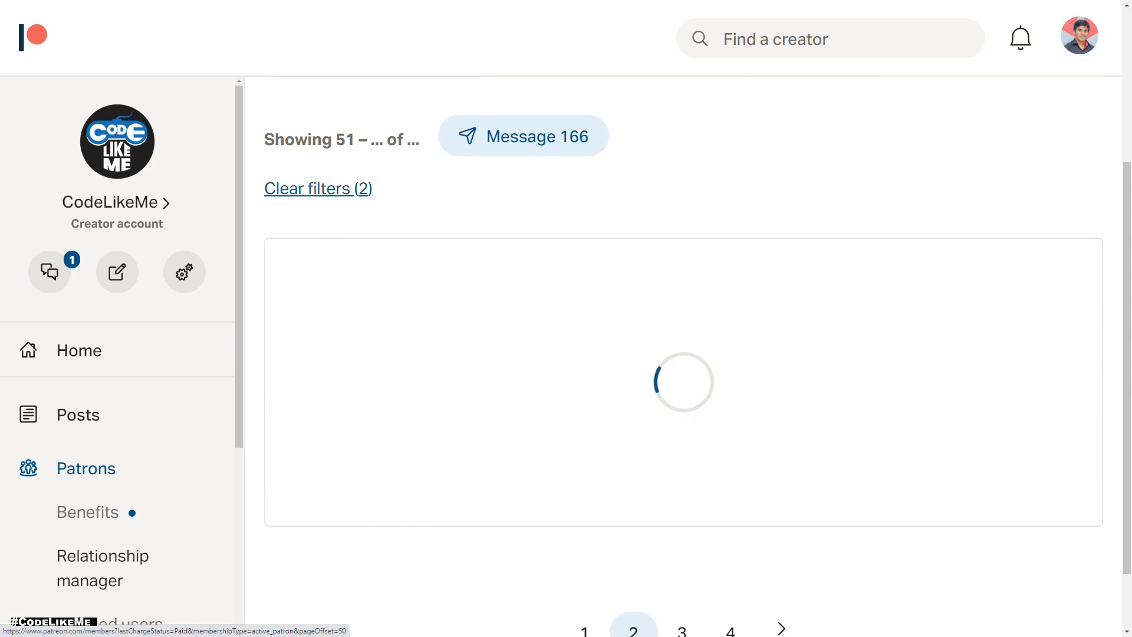
{"action": "scroll", "coordinate": [617, 425], "scroll_direction": "down", "scroll_amount": 20}
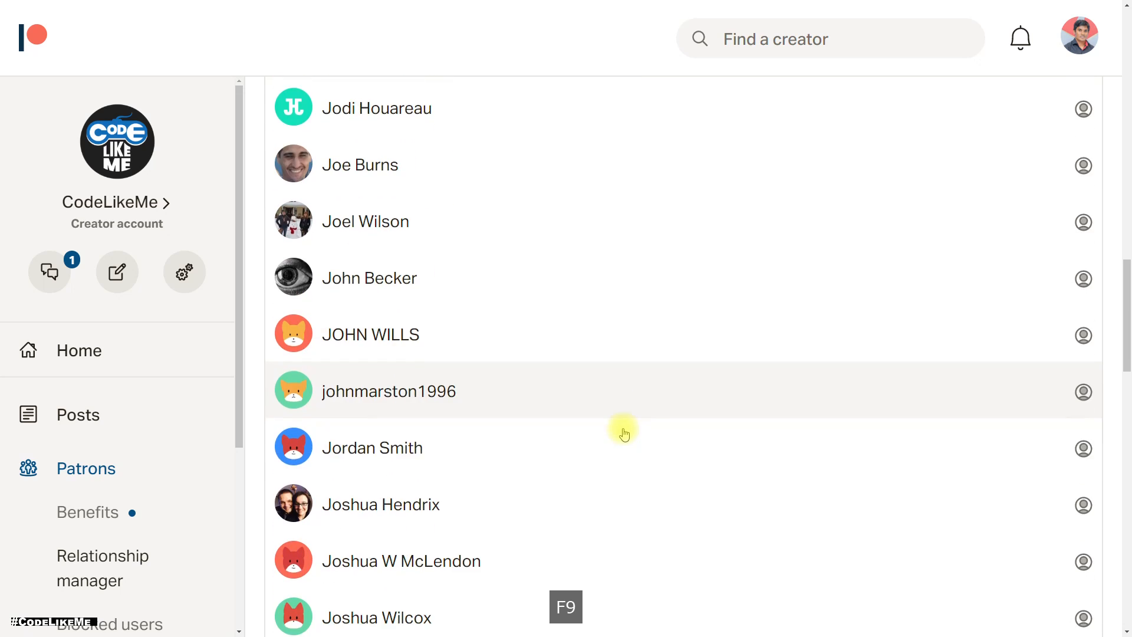
{"action": "scroll", "coordinate": [623, 439], "scroll_direction": "down", "scroll_amount": 10}
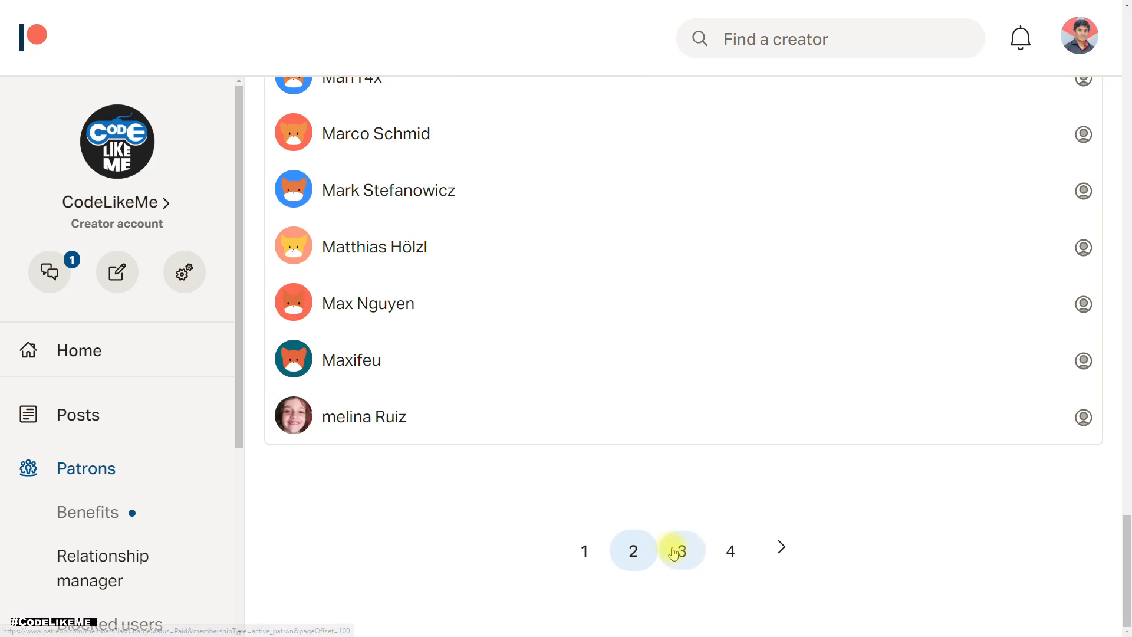
{"action": "left_click", "coordinate": [676, 549]}
{"action": "scroll", "coordinate": [637, 356], "scroll_direction": "down", "scroll_amount": 20}
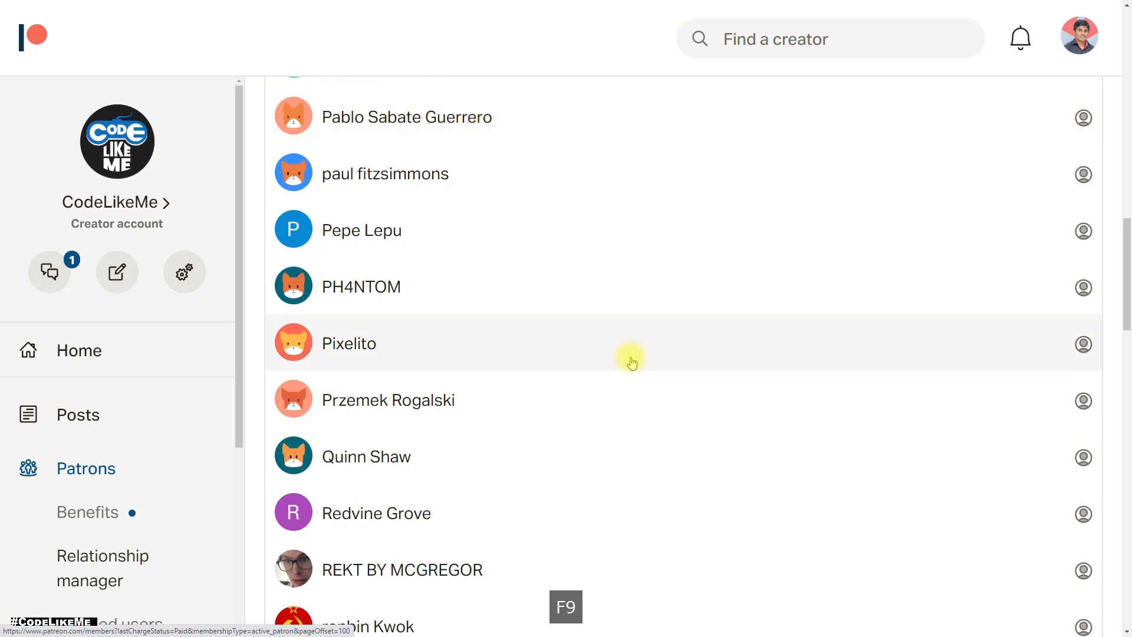
{"action": "scroll", "coordinate": [626, 365], "scroll_direction": "down", "scroll_amount": 10}
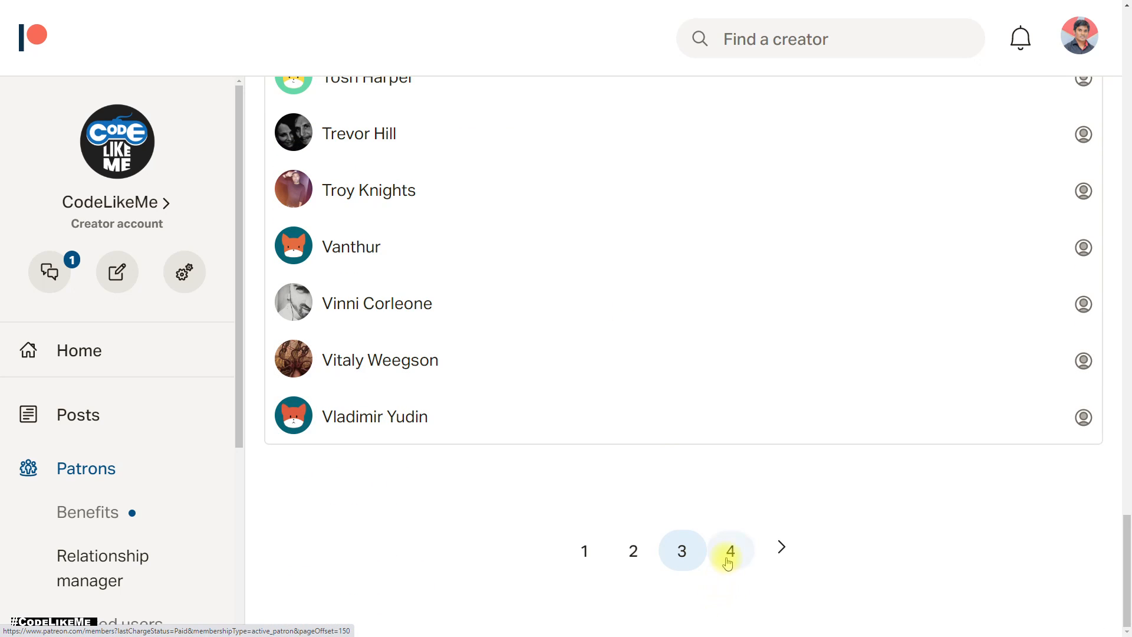
{"action": "left_click", "coordinate": [730, 550]}
{"action": "key", "text": "F9"}
{"action": "scroll", "coordinate": [685, 362], "scroll_direction": "down", "scroll_amount": 10}
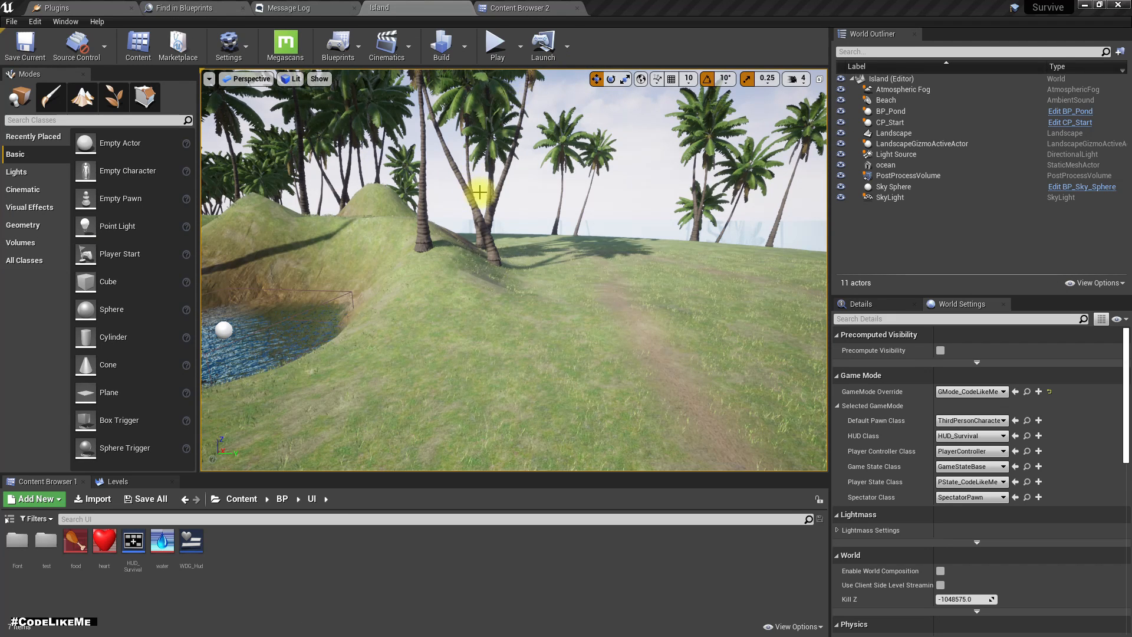
Step: In Unreal Editor, create a child Blueprint class of BP_InteractableObject in the BP/Interactable folder
{"action": "left_click", "coordinate": [528, 7]}
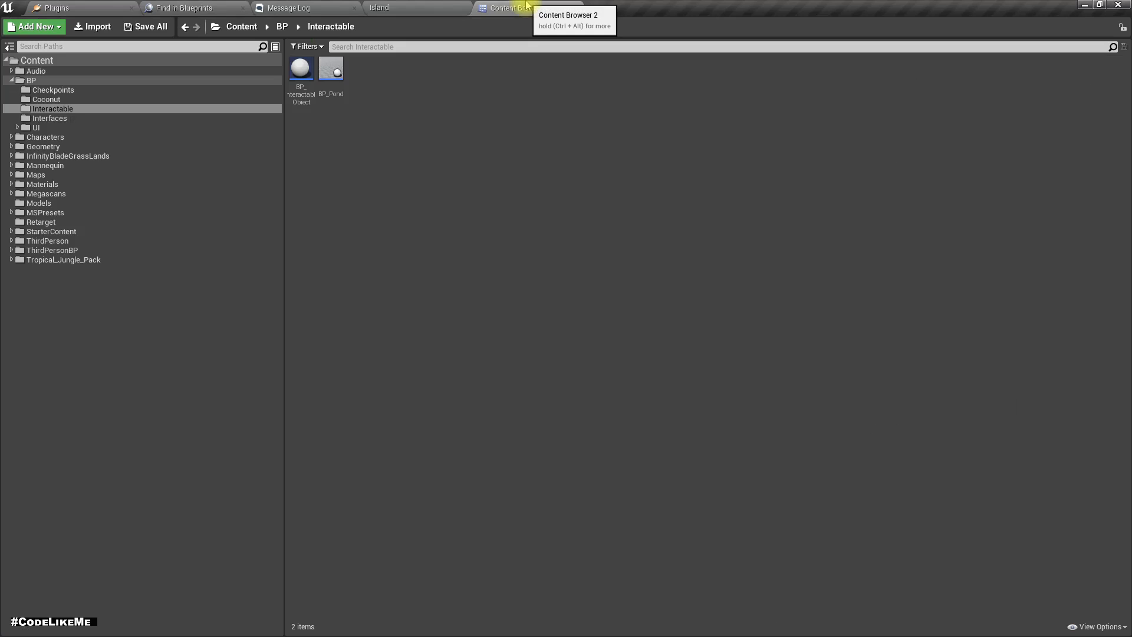
{"action": "scroll", "coordinate": [445, 175], "scroll_direction": "up", "scroll_amount": 3, "text": "ctrl"}
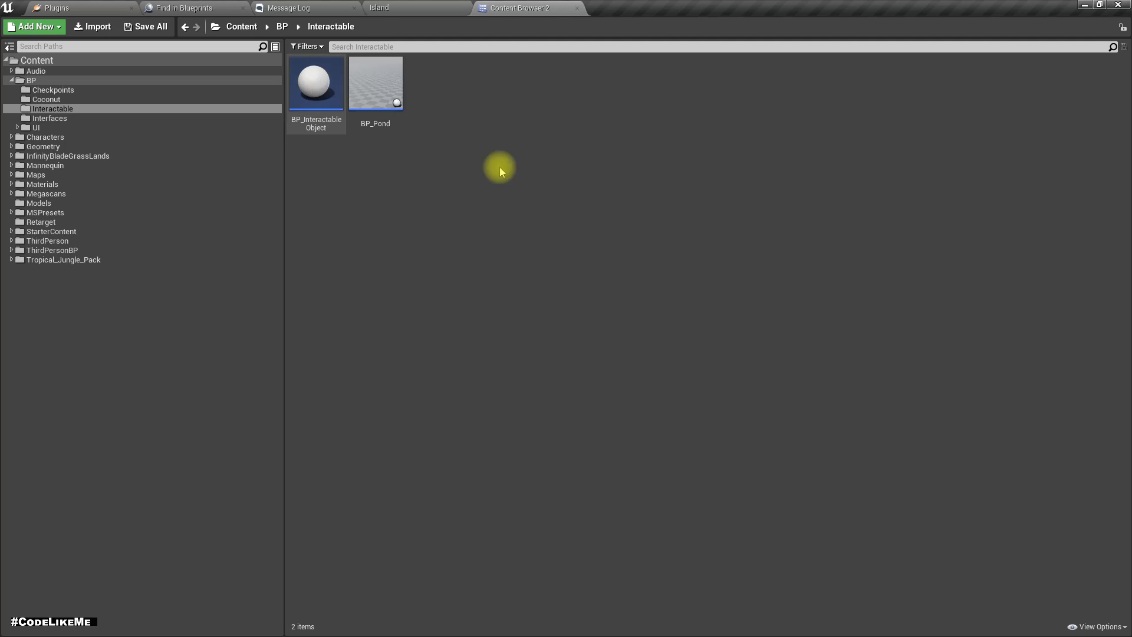
{"action": "right_click", "coordinate": [321, 78]}
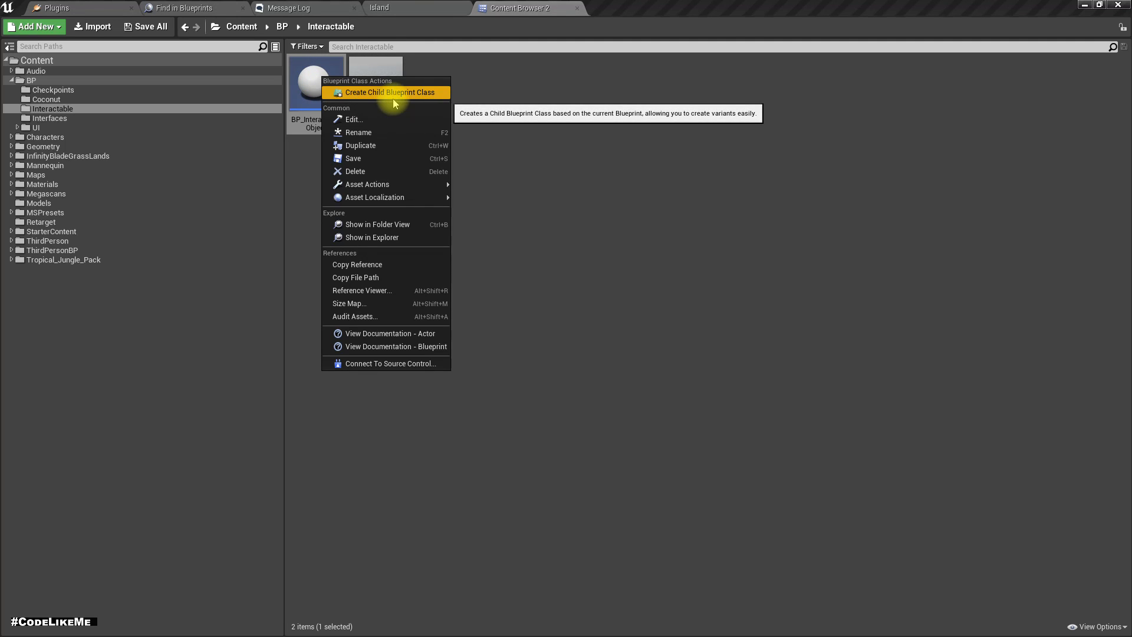
{"action": "left_click", "coordinate": [691, 222]}
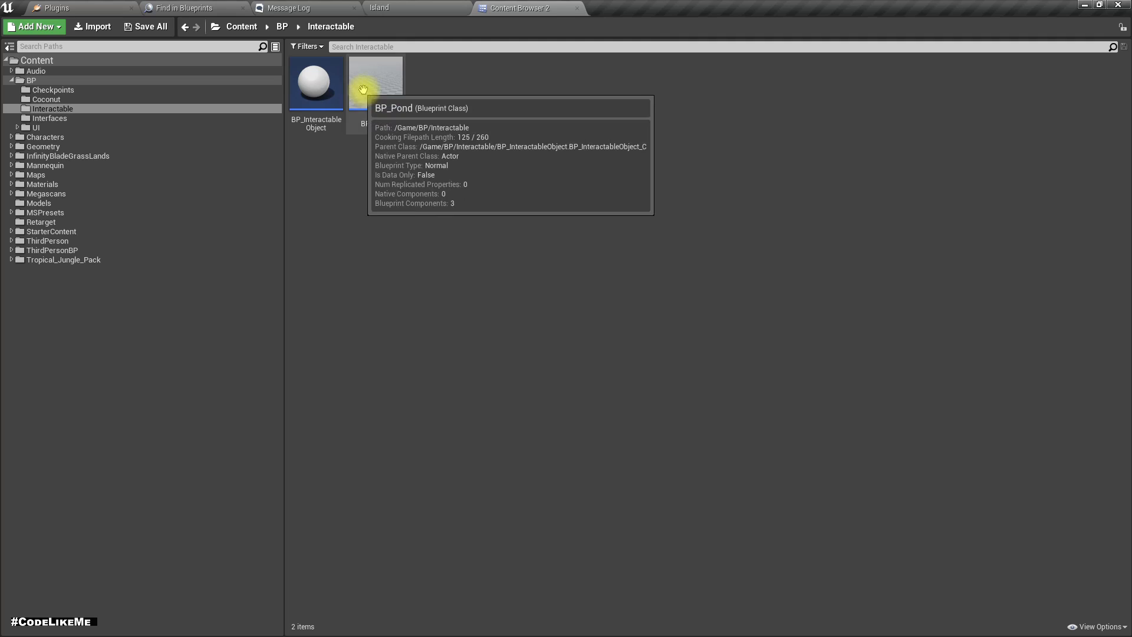
{"action": "right_click", "coordinate": [312, 81]}
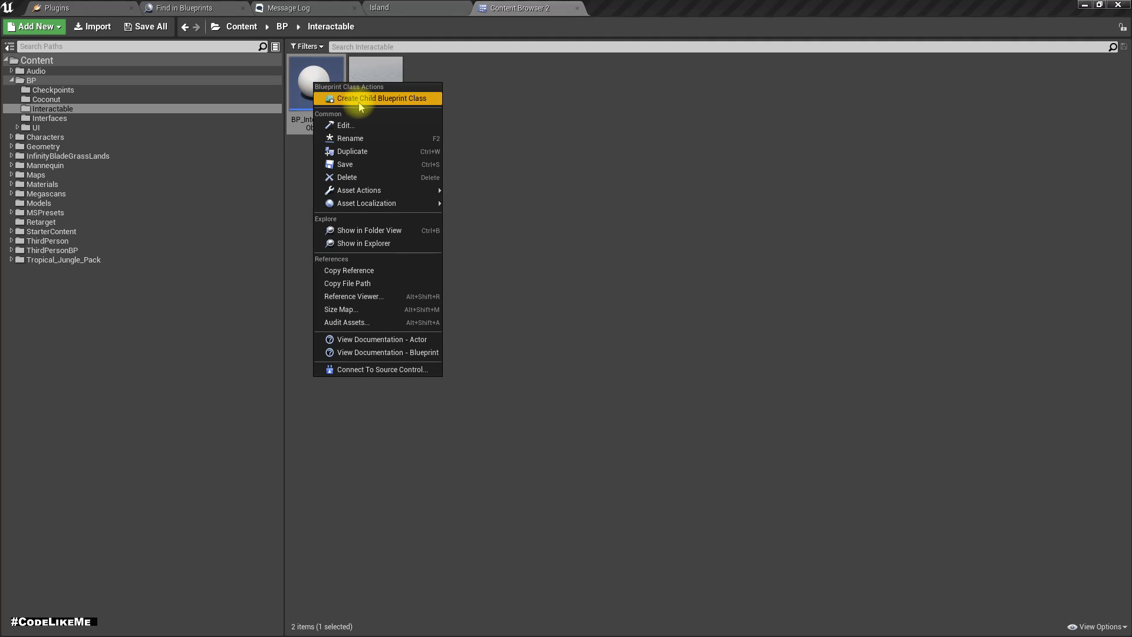
{"action": "left_click", "coordinate": [328, 96]}
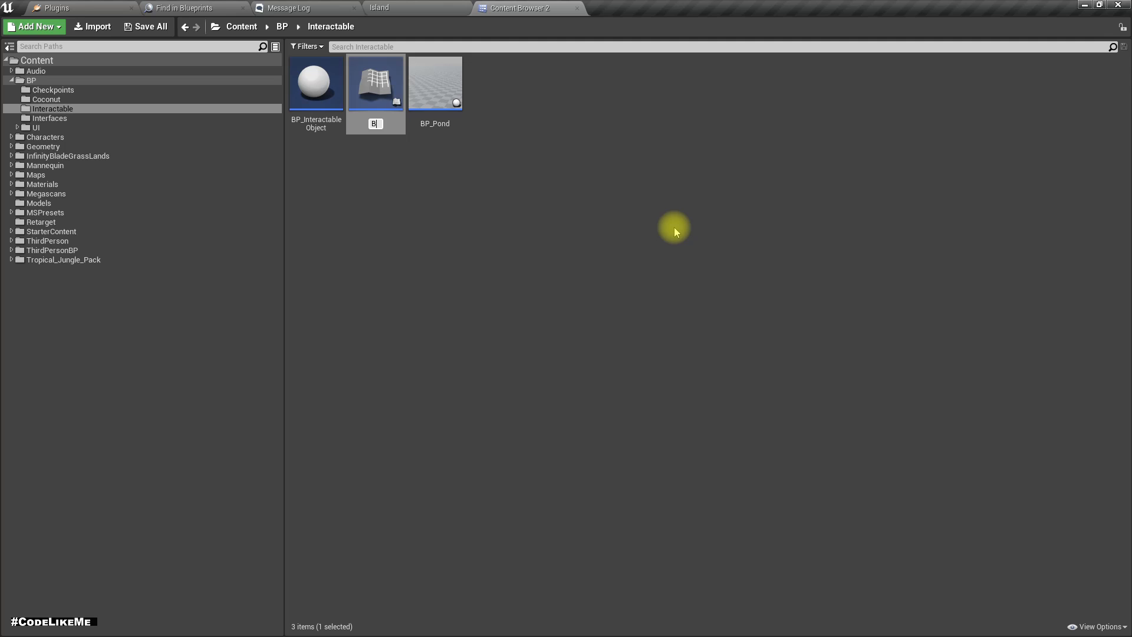
{"action": "type", "text": "BP_Bed"}
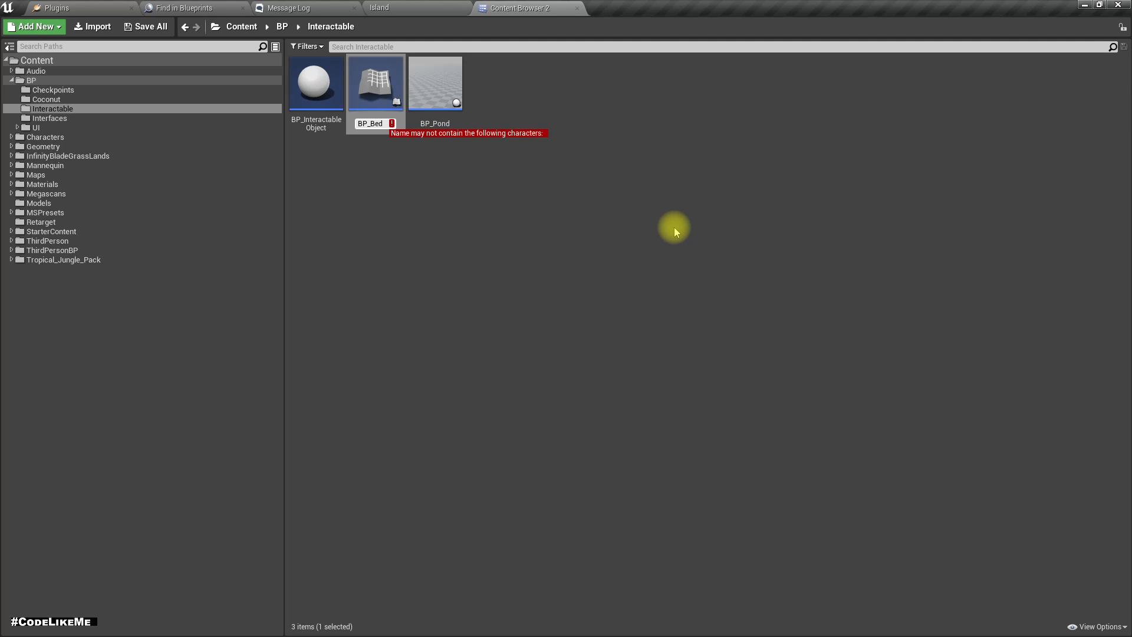
{"action": "key", "text": "Escape"}
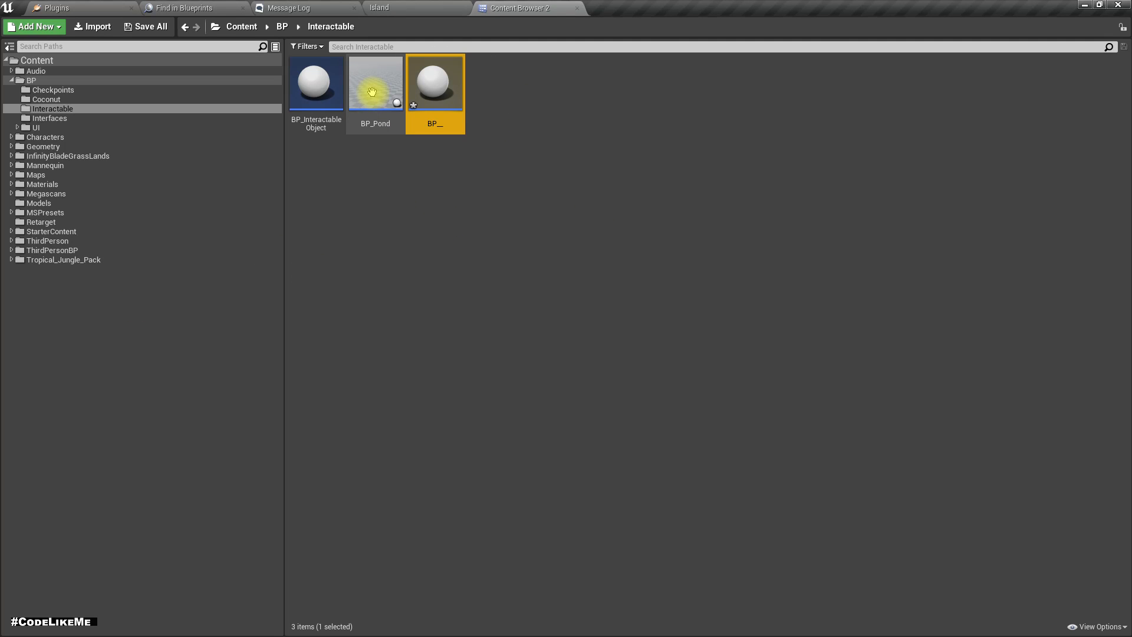
Step: Rename the new child Blueprint as BP__bed and open it for editing
{"action": "key", "text": "Right"}
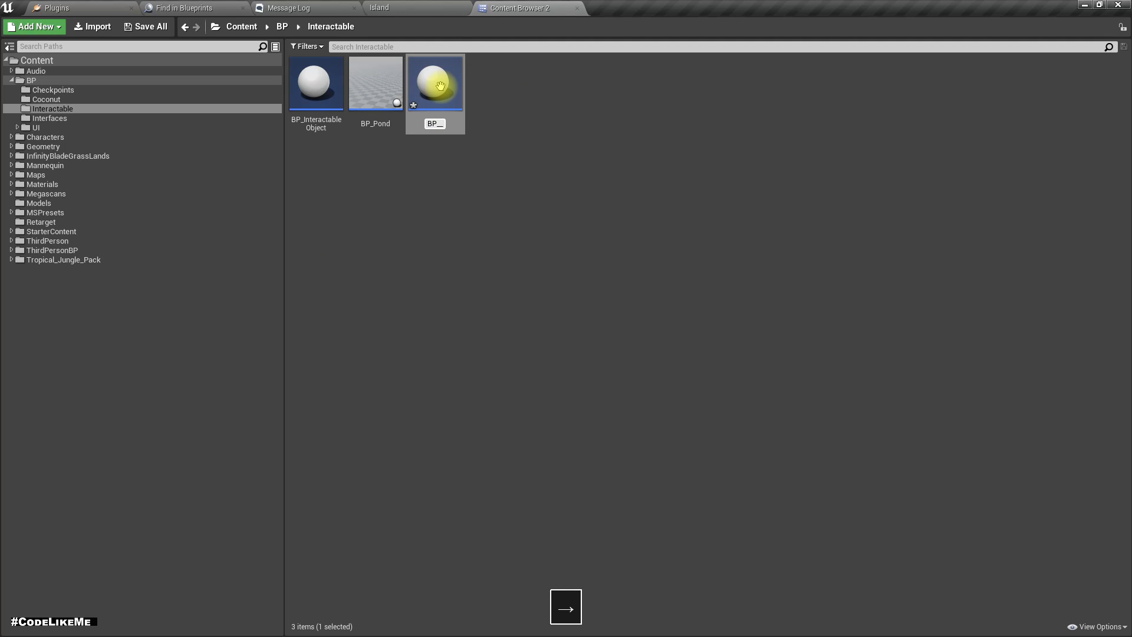
{"action": "type", "text": "__bed"}
{"action": "key", "text": "Return"}
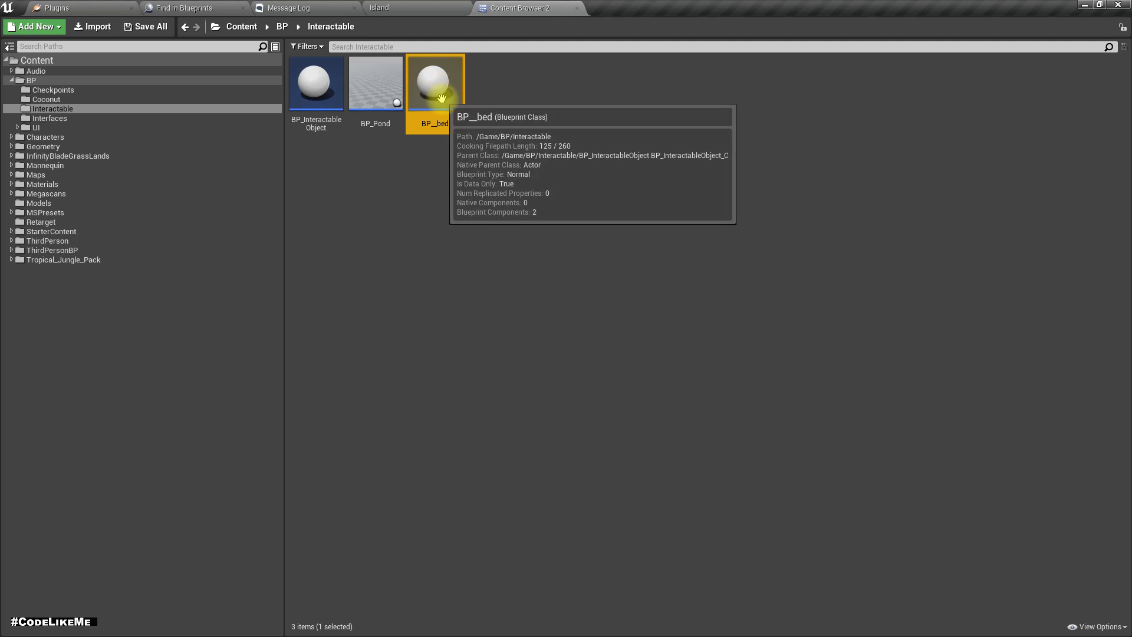
{"action": "double_click", "coordinate": [439, 93]}
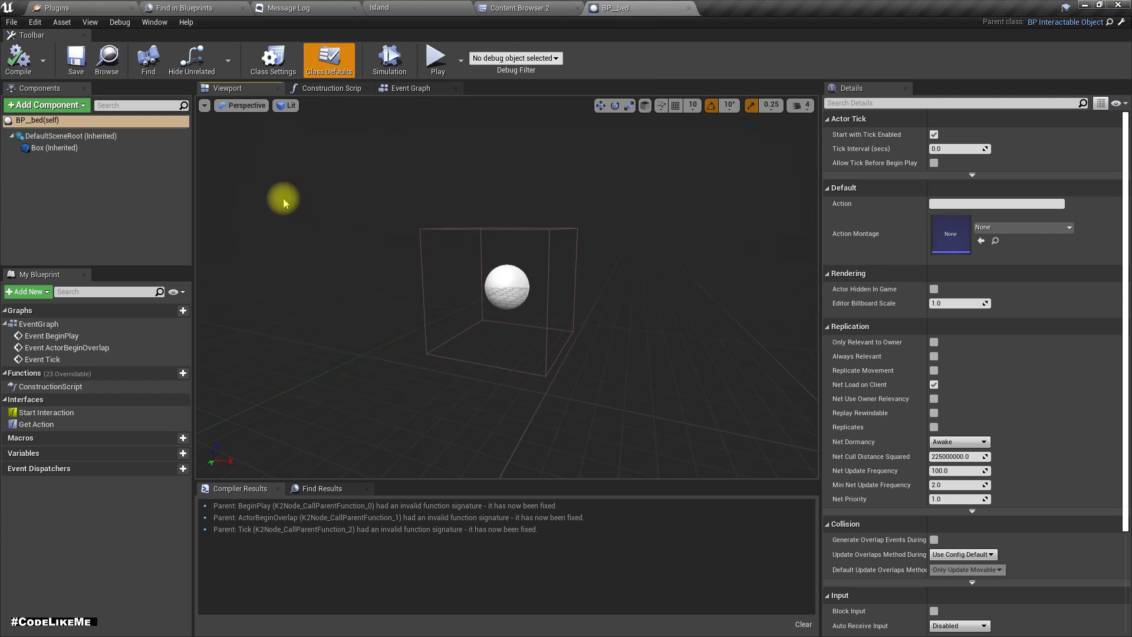
{"action": "key", "text": "ctrl+shift+s"}
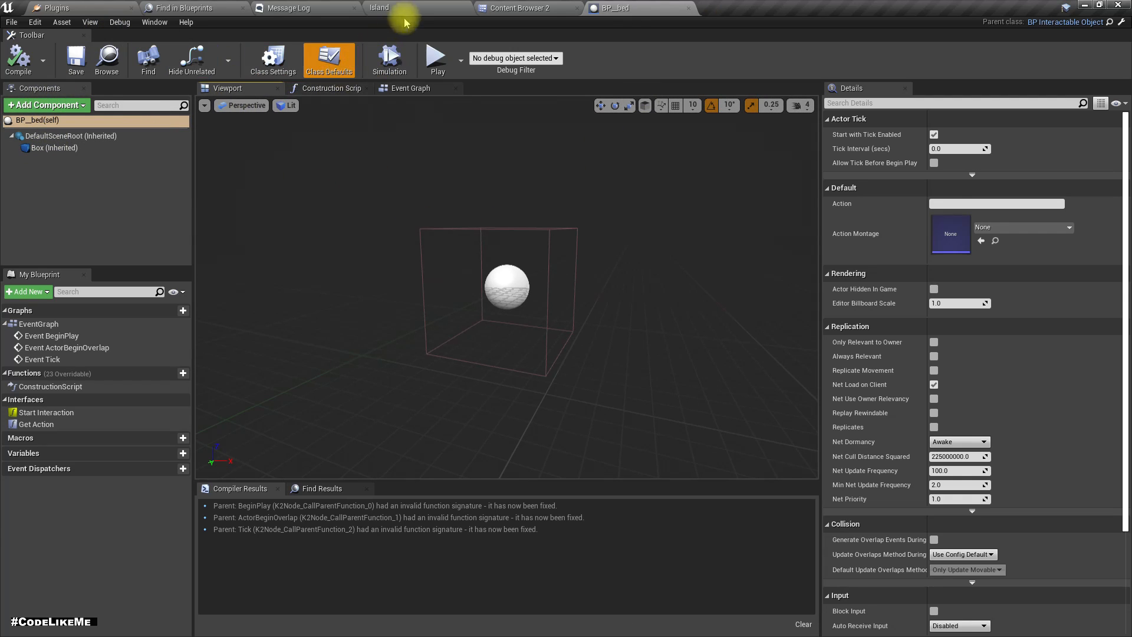
Step: Assign the M_Rock_Basalt material to Element 0 of the rock static mesh in the Models folder, and save all changes
{"action": "left_click", "coordinate": [513, 7]}
{"action": "left_click", "coordinate": [38, 203]}
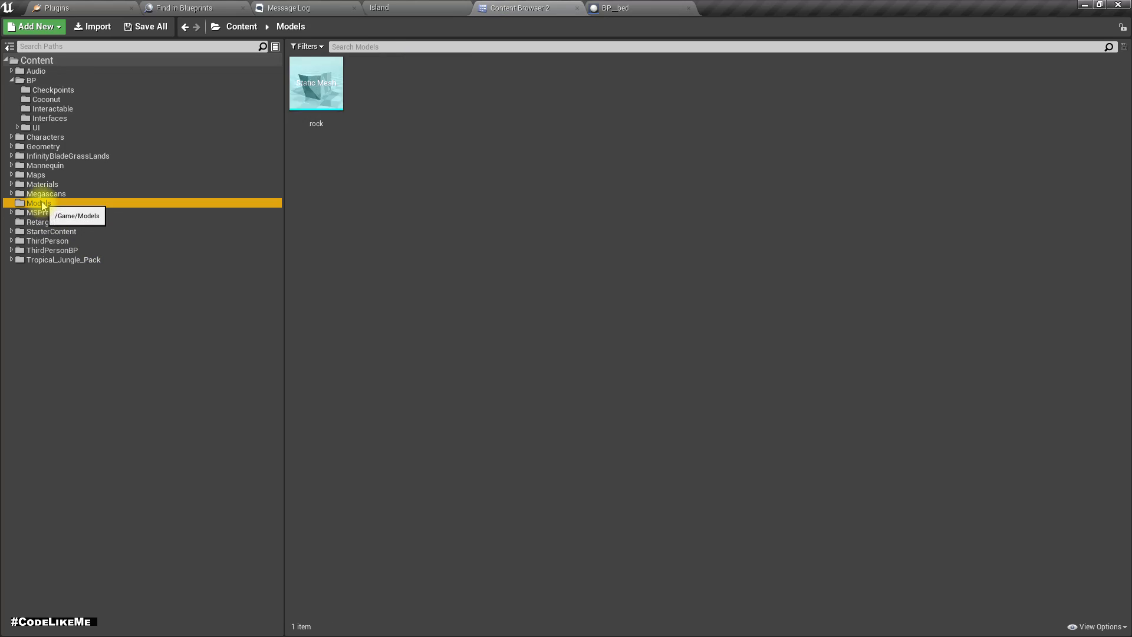
{"action": "double_click", "coordinate": [323, 88]}
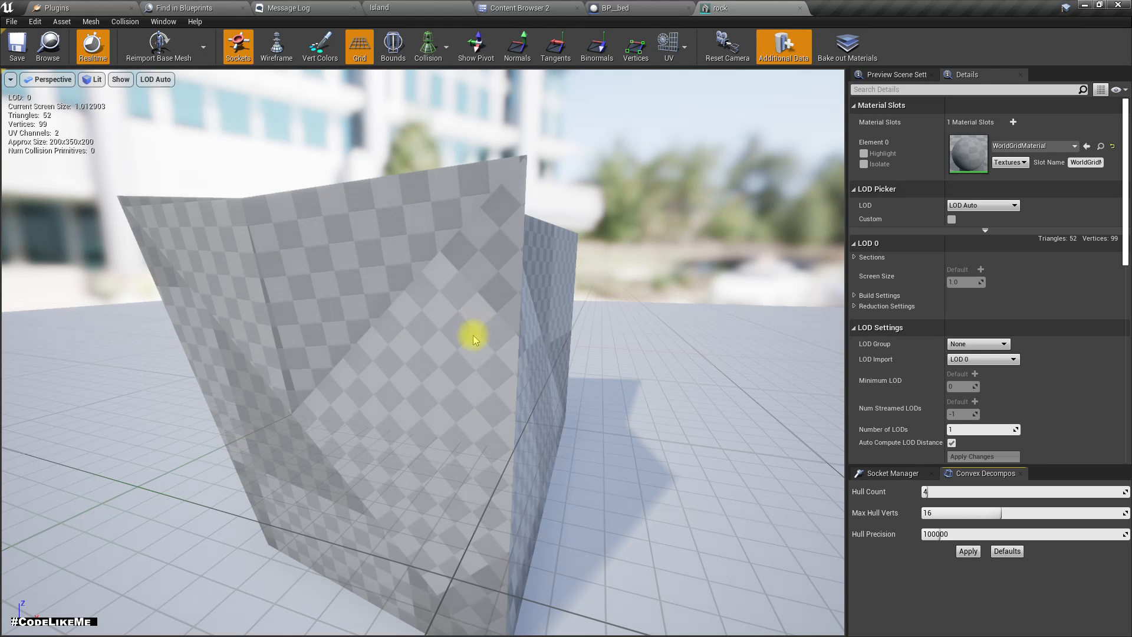
{"action": "right_click_drag", "start_coordinate": [556, 363], "coordinate": [1129, 18]}
{"action": "left_click", "coordinate": [1023, 146]}
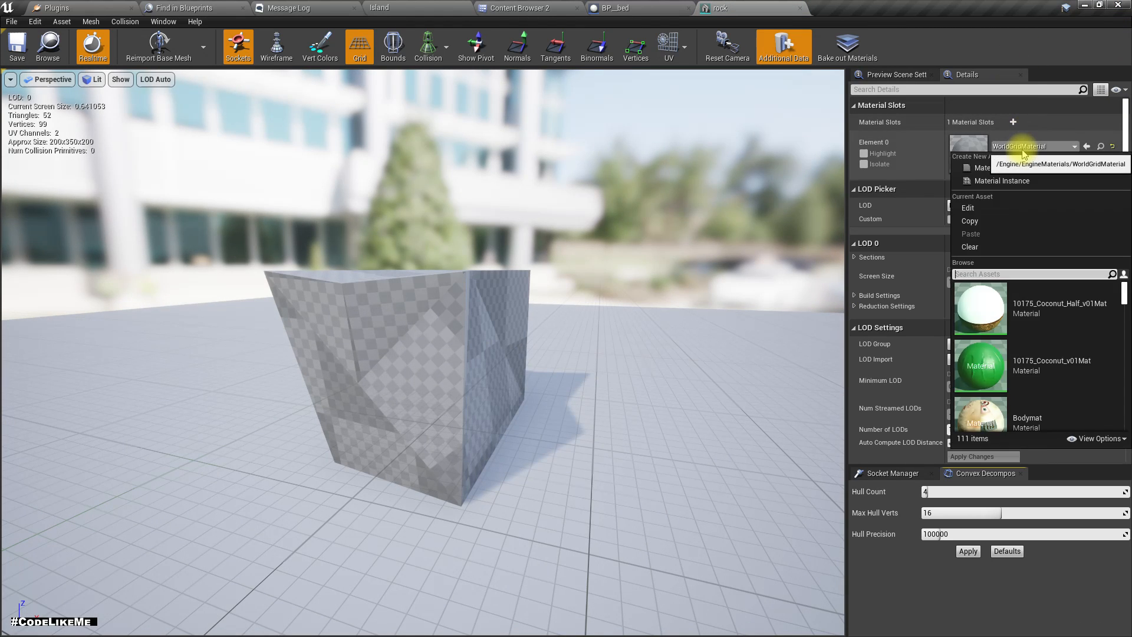
{"action": "type", "text": "rock"}
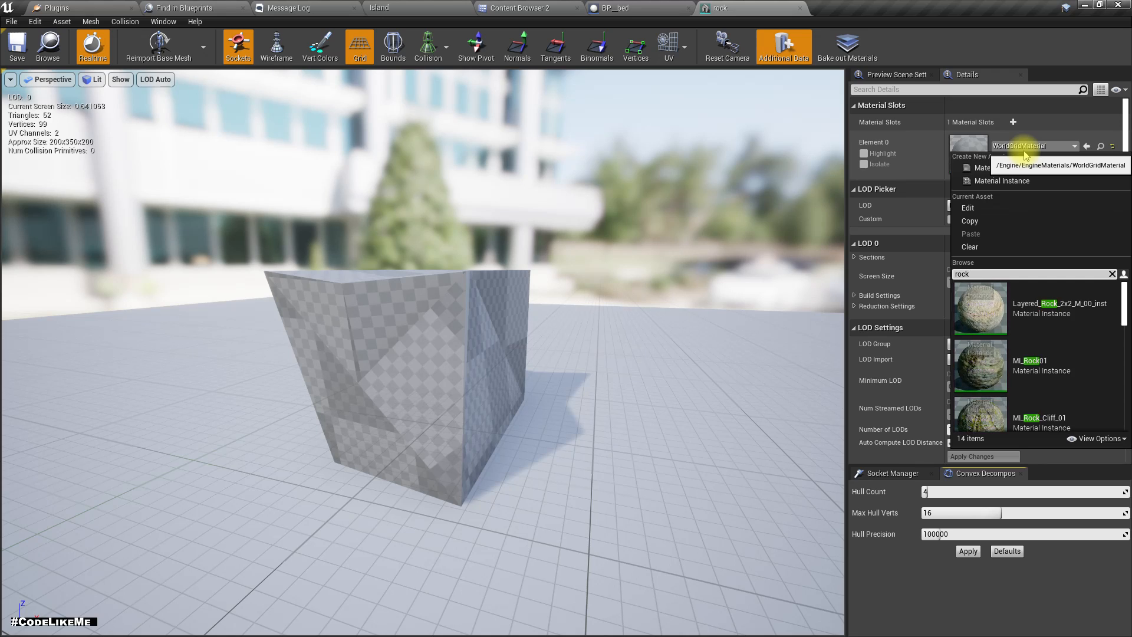
{"action": "scroll", "coordinate": [1050, 354], "scroll_direction": "down", "scroll_amount": 3}
{"action": "scroll", "coordinate": [1048, 354], "scroll_direction": "down", "scroll_amount": 2}
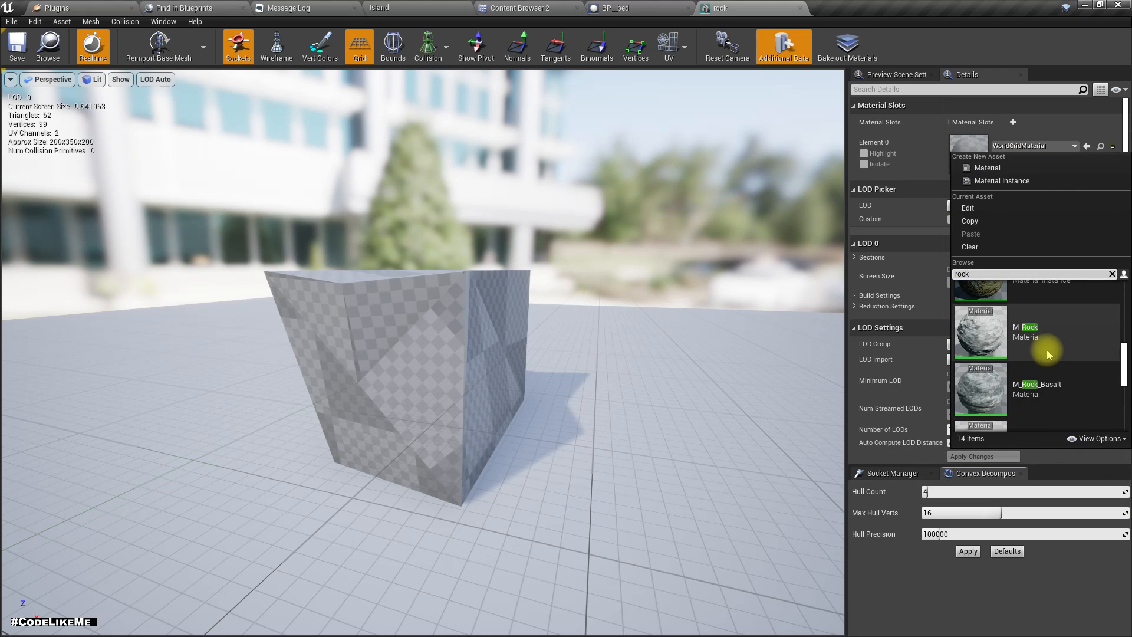
{"action": "left_click", "coordinate": [1053, 370]}
{"action": "mouse_move", "coordinate": [544, 316]}
{"action": "left_mouse_down"}
{"action": "mouse_move", "coordinate": [551, 342]}
{"action": "mouse_move", "coordinate": [553, 318]}
{"action": "left_mouse_up"}
{"action": "key", "text": "ctrl+shift+s"}
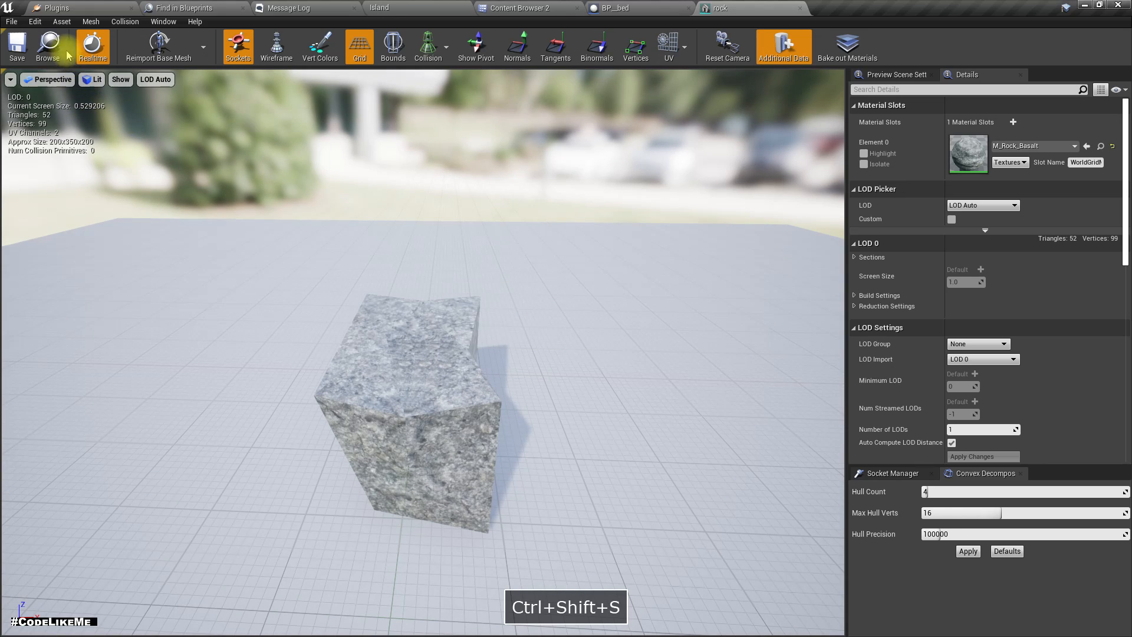
{"action": "left_click", "coordinate": [799, 8]}
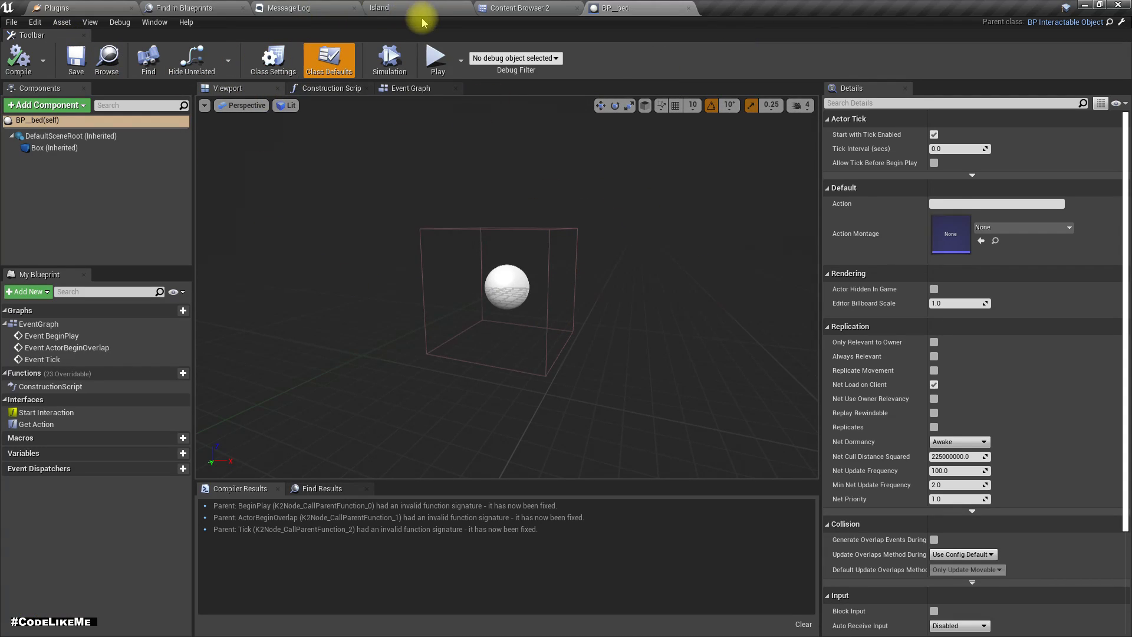
Step: Close the unneeded Plugins, Find in Blueprints and Message Log views
{"action": "left_click", "coordinate": [130, 8]}
{"action": "left_click", "coordinate": [130, 8]}
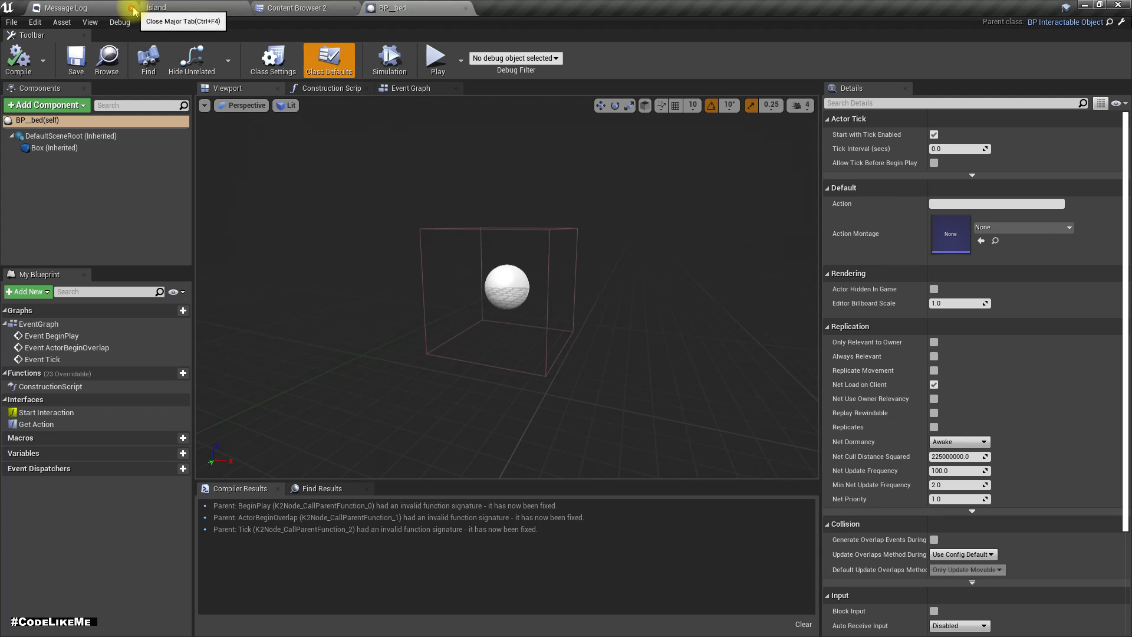
{"action": "left_click", "coordinate": [133, 10]}
Step: Add the rock static mesh from the Models folder to BP__bed as a component
{"action": "left_click", "coordinate": [183, 7]}
{"action": "left_click_drag", "start_coordinate": [329, 94], "coordinate": [89, 144]}
{"action": "right_click_drag", "start_coordinate": [611, 320], "coordinate": [644, 354]}
{"action": "key", "text": "s"}
{"action": "key", "text": "w"}
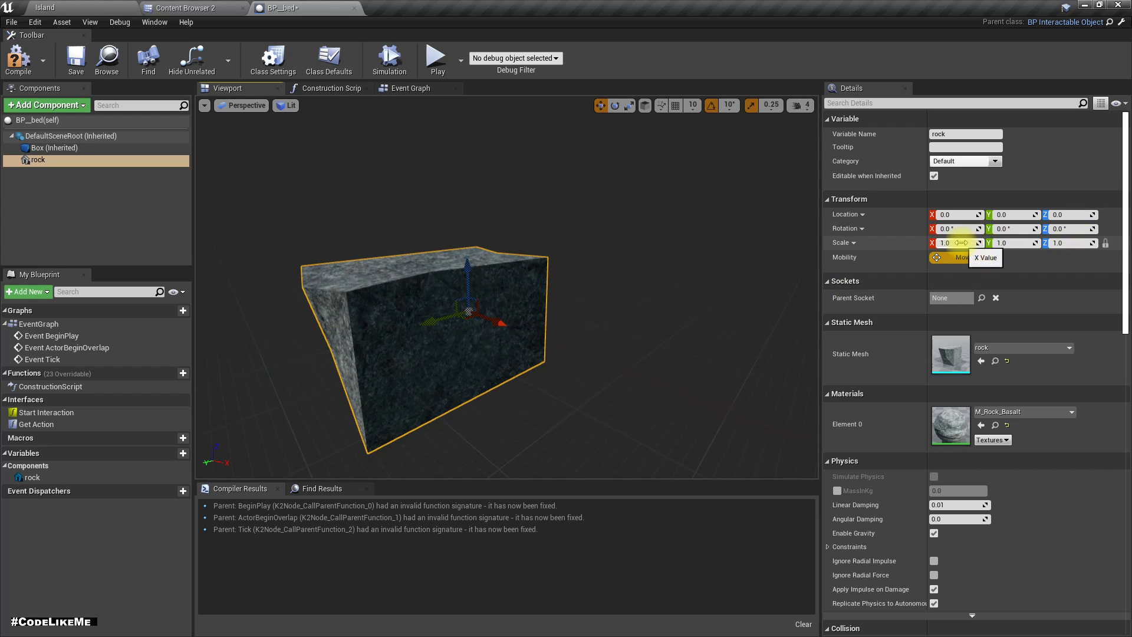
Step: Scale the rock component uniformly to 0.5 on X, Y and Z
{"action": "type", "text": "0.5"}
{"action": "key", "text": "Return"}
{"action": "key", "text": "d"}
{"action": "right_click_drag", "start_coordinate": [504, 297], "coordinate": [401, 295]}
{"action": "key", "text": "w"}
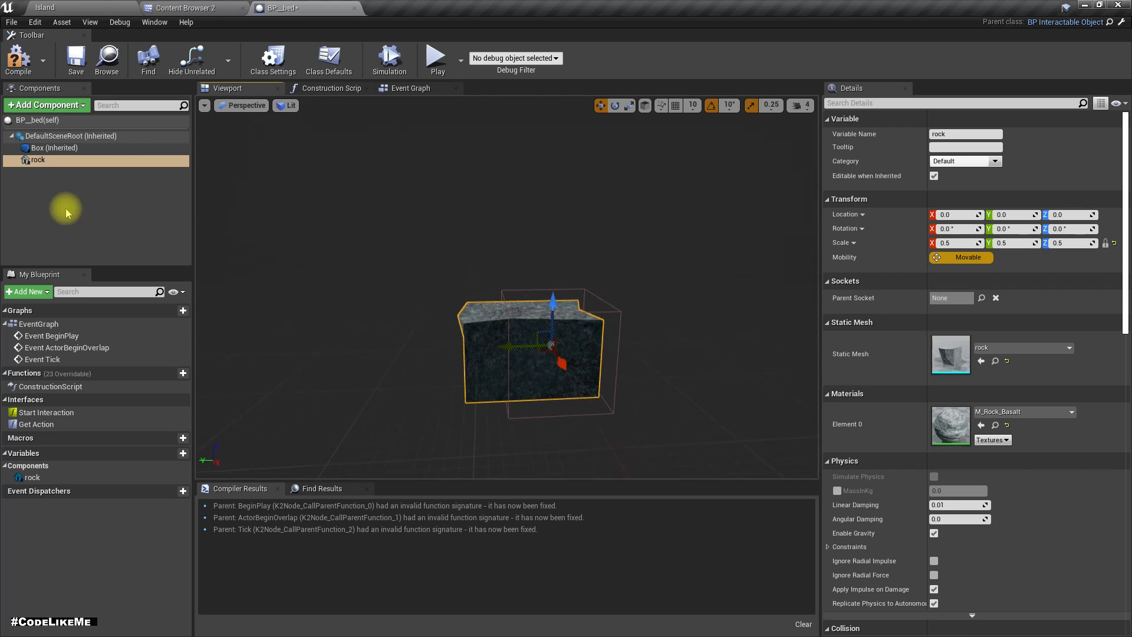
Step: Move the inherited Box component beside the end of the rock, to about Y 167 and Z 15, and save all changes
{"action": "left_click", "coordinate": [54, 148]}
{"action": "right_click_drag", "start_coordinate": [548, 401], "coordinate": [549, 427]}
{"action": "key", "text": "e"}
{"action": "key", "text": "w"}
{"action": "left_click_drag", "start_coordinate": [499, 389], "coordinate": [317, 367]}
{"action": "key", "text": "s"}
{"action": "right_click_drag", "start_coordinate": [365, 337], "coordinate": [365, 283]}
{"action": "mouse_move", "coordinate": [471, 319]}
{"action": "right_mouse_down"}
{"action": "mouse_move", "coordinate": [485, 332]}
{"action": "mouse_move", "coordinate": [454, 319]}
{"action": "right_mouse_up"}
{"action": "key", "text": "s"}
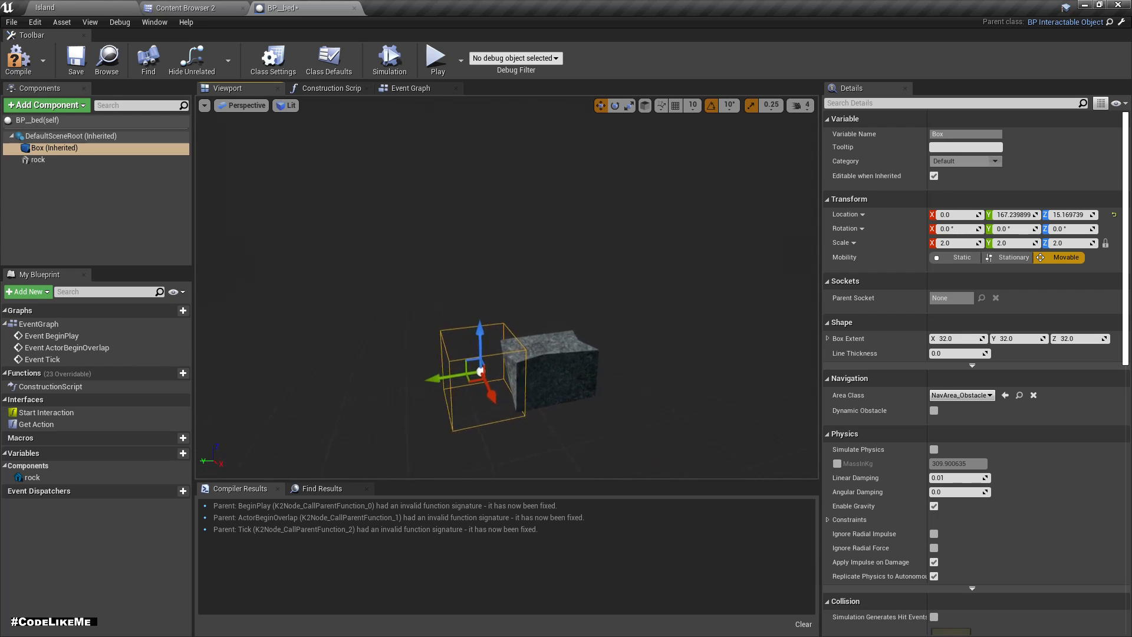
{"action": "right_click_drag", "start_coordinate": [514, 372], "coordinate": [514, 371]}
{"action": "key", "text": "w"}
{"action": "key", "text": "ctrl+shift+s"}
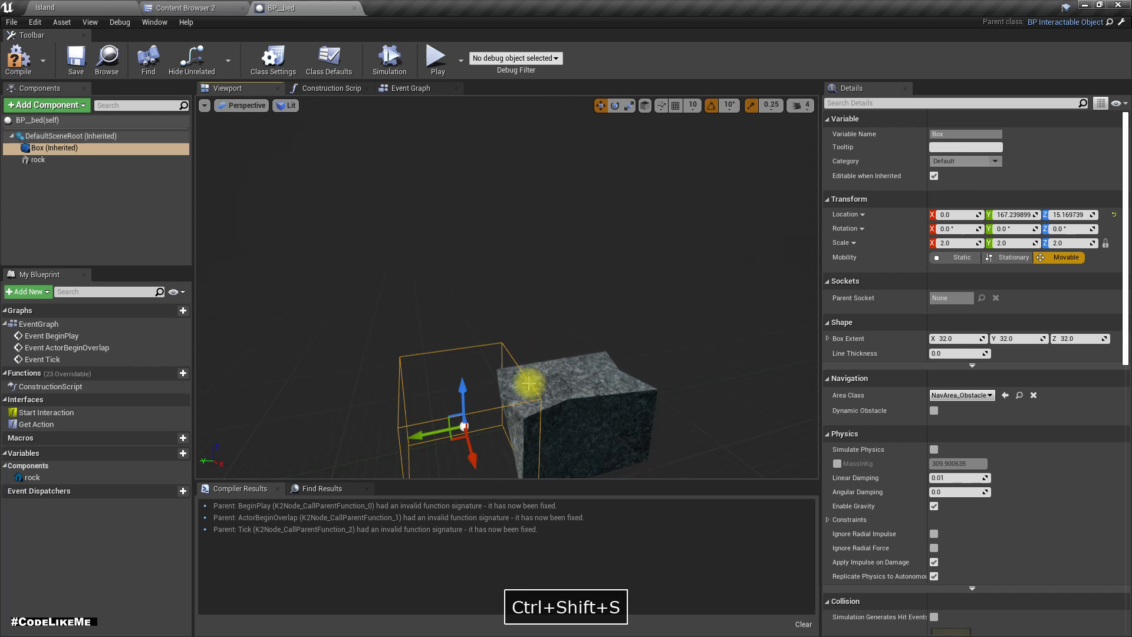
{"action": "scroll", "coordinate": [529, 384], "scroll_direction": "down", "scroll_amount": 3}
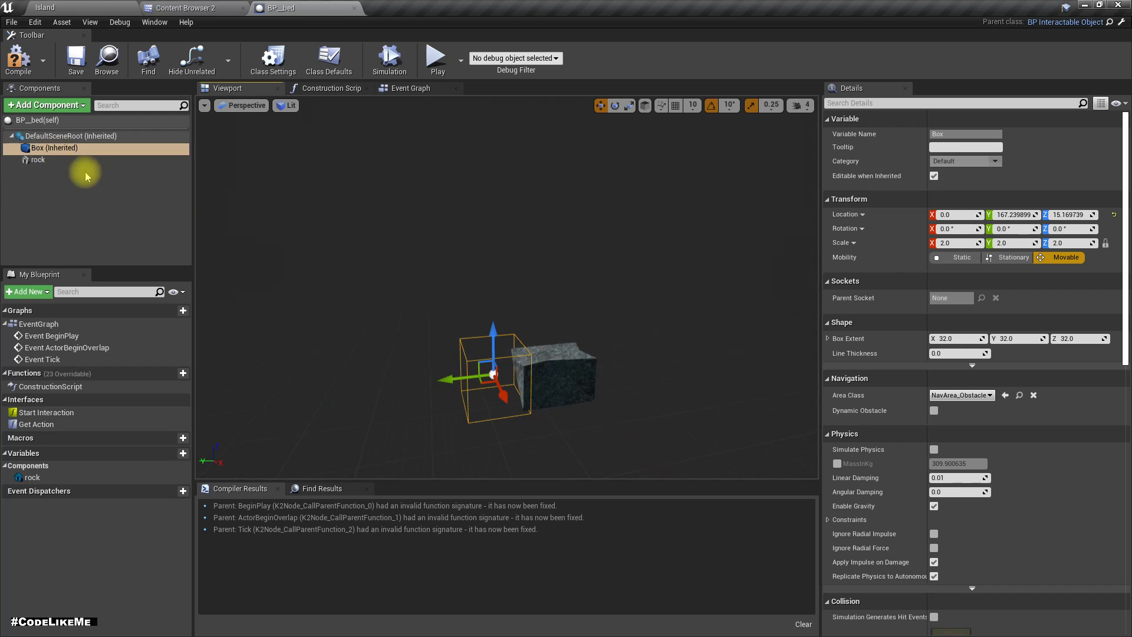
Step: Move the Box component over the near end of the rock, to about Y 125 and Z 51
{"action": "key", "text": "w"}
{"action": "right_click_drag", "start_coordinate": [507, 288], "coordinate": [477, 295]}
{"action": "key", "text": "s"}
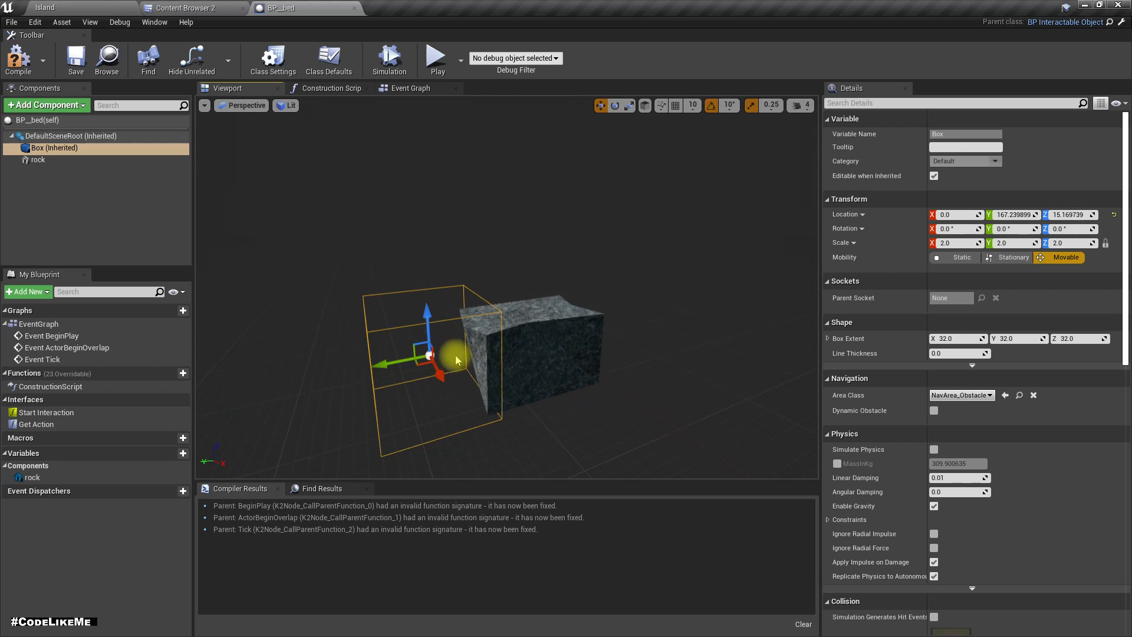
{"action": "right_click_drag", "start_coordinate": [394, 333], "coordinate": [351, 310]}
{"action": "right_click_drag", "start_coordinate": [448, 383], "coordinate": [452, 391]}
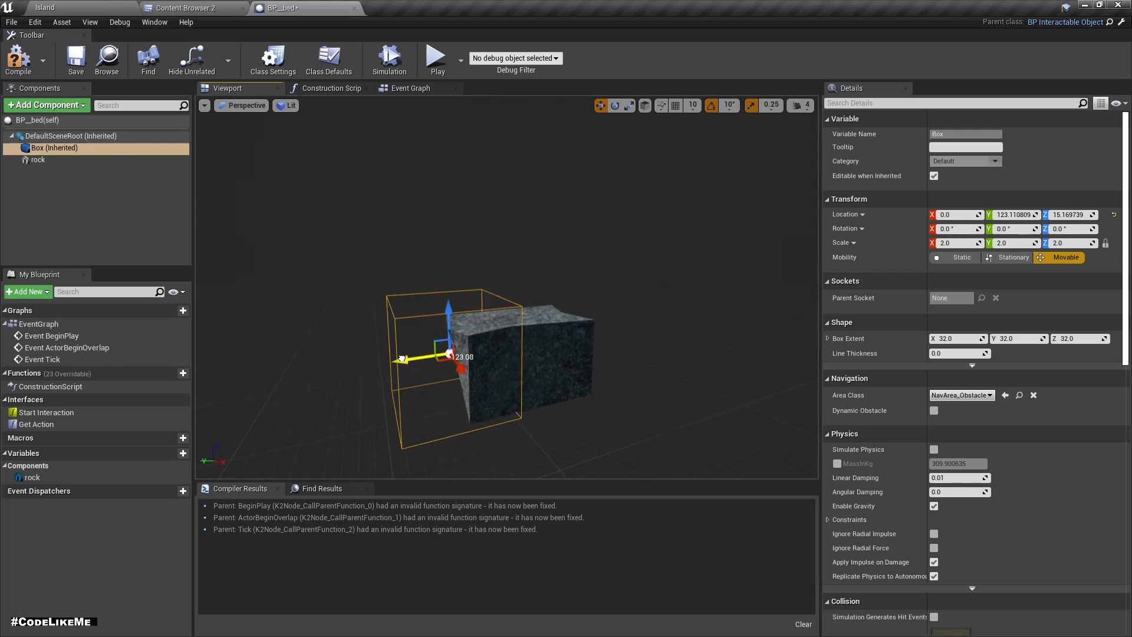
{"action": "left_click_drag", "start_coordinate": [447, 333], "coordinate": [454, 285]}
{"action": "right_click_drag", "start_coordinate": [482, 338], "coordinate": [528, 335]}
Step: Rotate the Box component 90° about Z and compile the BP__bed Blueprint
{"action": "key", "text": "e"}
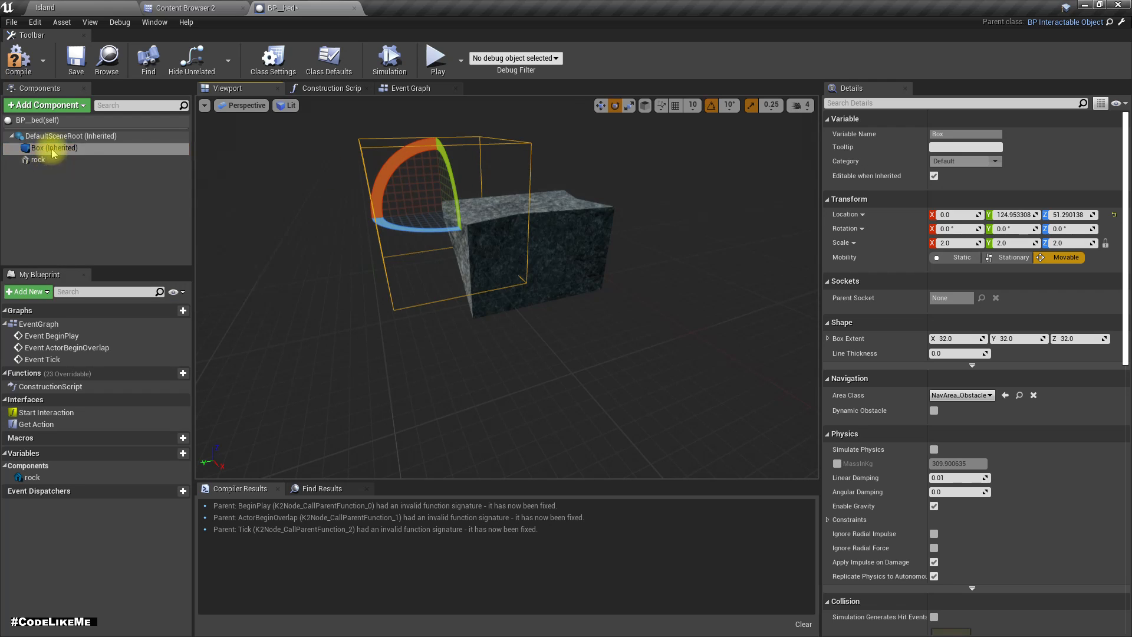
{"action": "mouse_move", "coordinate": [433, 223]}
{"action": "right_mouse_down"}
{"action": "mouse_move", "coordinate": [436, 259]}
{"action": "mouse_move", "coordinate": [432, 218]}
{"action": "right_mouse_up"}
{"action": "key", "text": "s"}
{"action": "left_click_drag", "start_coordinate": [435, 302], "coordinate": [371, 306]}
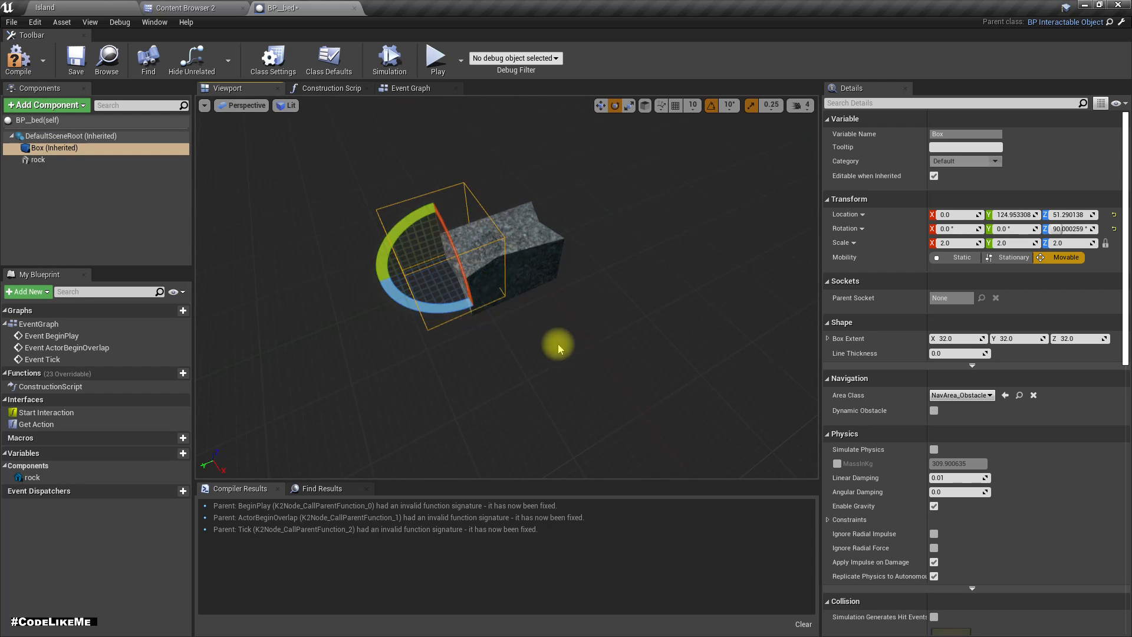
{"action": "right_click_drag", "start_coordinate": [548, 329], "coordinate": [527, 301]}
{"action": "key", "text": "w"}
{"action": "middle_click_drag", "start_coordinate": [538, 336], "coordinate": [538, 401]}
{"action": "right_click_drag", "start_coordinate": [535, 324], "coordinate": [533, 277]}
{"action": "middle_click_drag", "start_coordinate": [535, 325], "coordinate": [511, 317]}
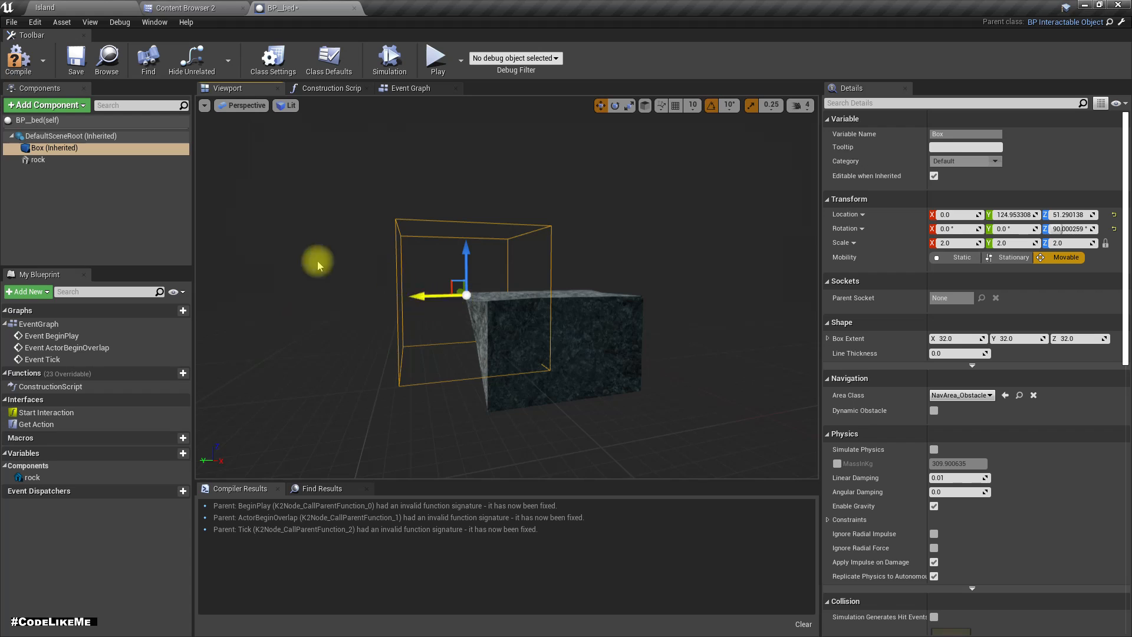
{"action": "left_click", "coordinate": [19, 60]}
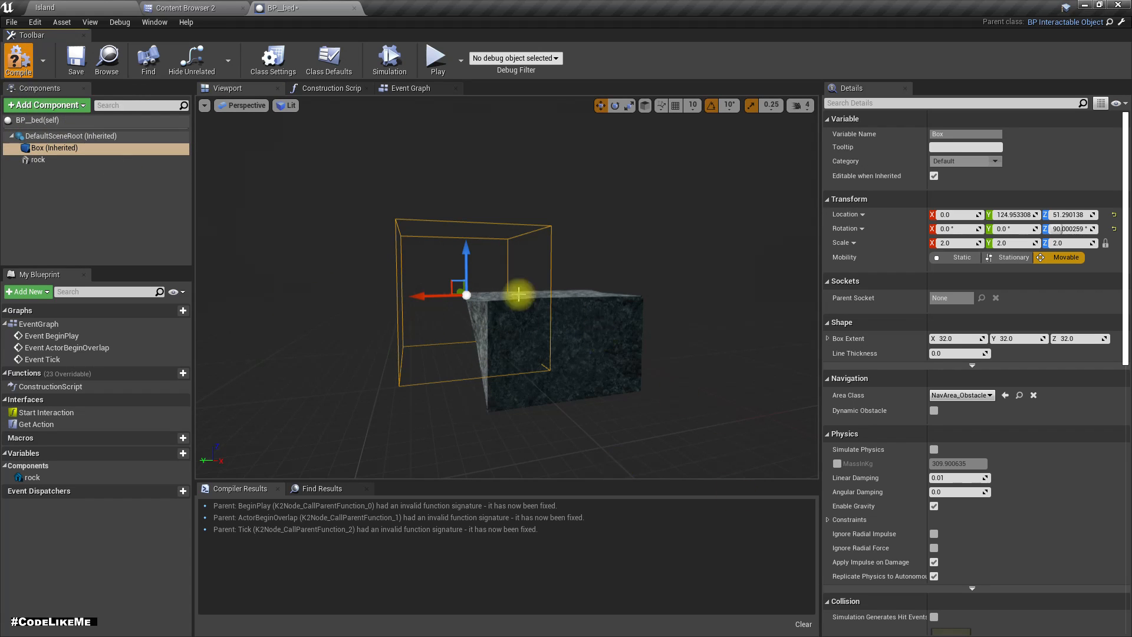
Step: Place a BP__bed actor in the Island level on the grass beside the pond
{"action": "left_click", "coordinate": [112, 5]}
{"action": "left_click", "coordinate": [333, 10]}
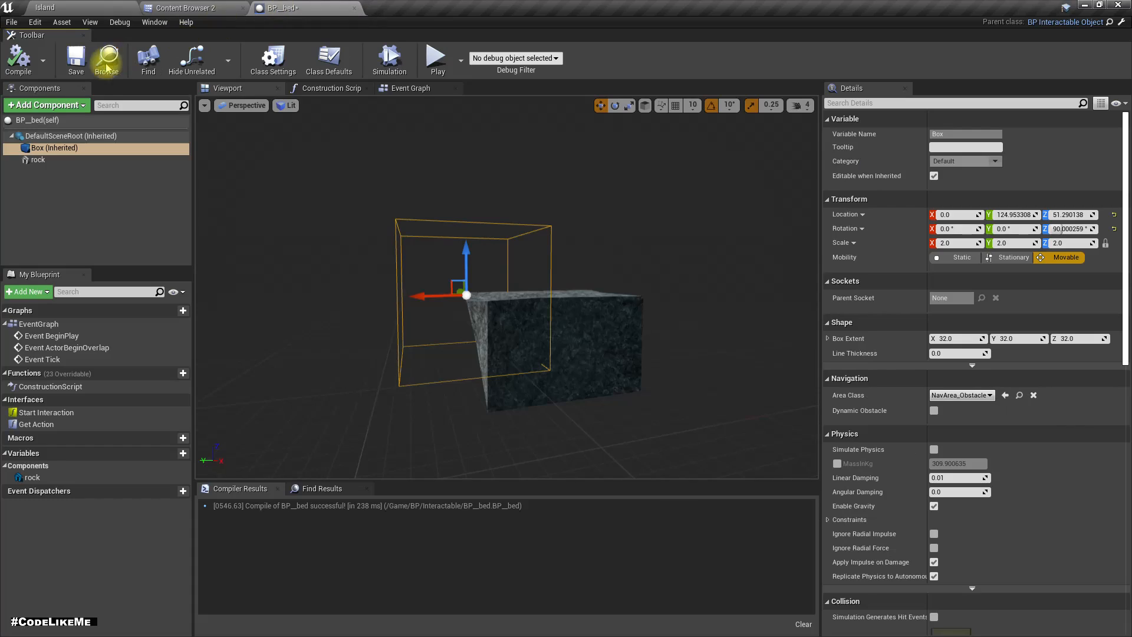
{"action": "left_click", "coordinate": [100, 63]}
{"action": "left_click_drag", "start_coordinate": [434, 83], "coordinate": [436, 348]}
{"action": "key", "text": "w"}
{"action": "right_click_drag", "start_coordinate": [412, 344], "coordinate": [389, 377]}
{"action": "key", "text": "f"}
Step: Rotate the placed BP__bed actor 180° about its vertical axis
{"action": "key", "text": "e"}
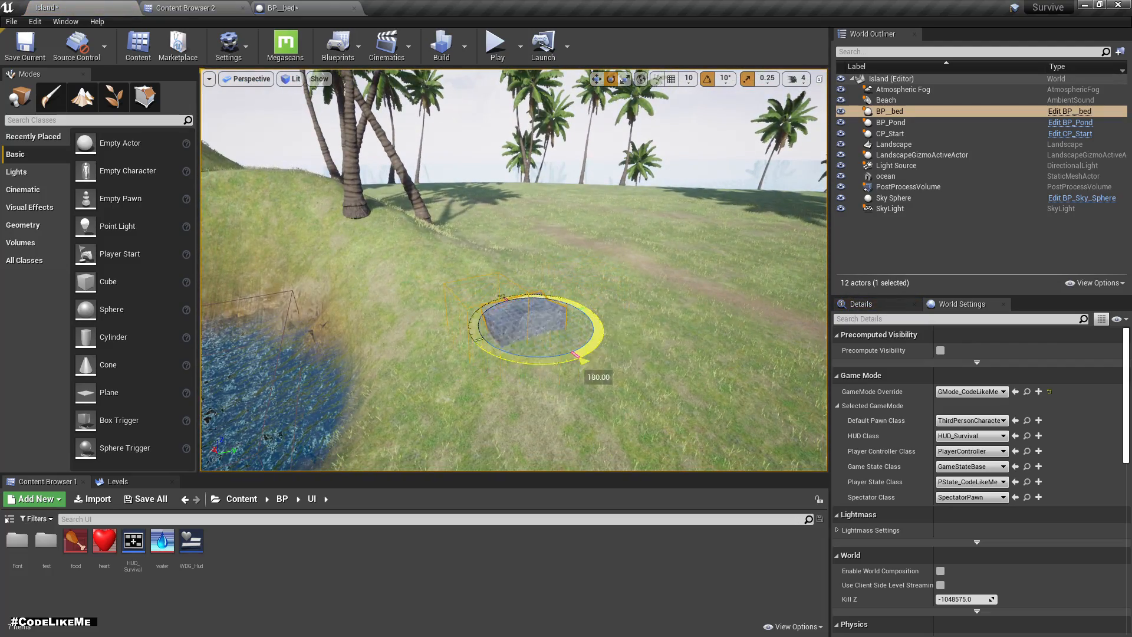
{"action": "left_click_drag", "start_coordinate": [571, 363], "coordinate": [567, 359]}
{"action": "mouse_move", "coordinate": [567, 359]}
{"action": "right_mouse_down"}
{"action": "mouse_move", "coordinate": [557, 354]}
{"action": "mouse_move", "coordinate": [566, 348]}
{"action": "right_mouse_up"}
Step: Raise the BP__bed actor so the rock stands above the grass, and save all changes
{"action": "key", "text": "w"}
{"action": "key", "text": "w"}
{"action": "left_click_drag", "start_coordinate": [528, 296], "coordinate": [528, 270]}
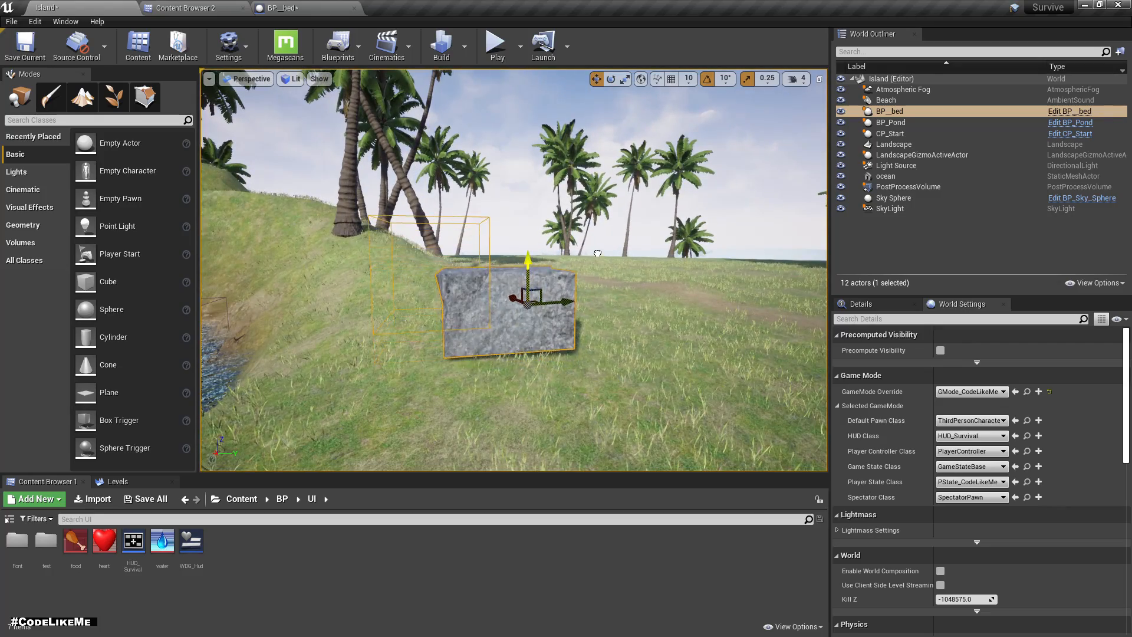
{"action": "mouse_move", "coordinate": [625, 406]}
{"action": "right_mouse_down"}
{"action": "mouse_move", "coordinate": [557, 407]}
{"action": "mouse_move", "coordinate": [643, 389]}
{"action": "mouse_move", "coordinate": [637, 397]}
{"action": "right_mouse_up"}
{"action": "key", "text": "s"}
{"action": "key", "text": "w"}
{"action": "key", "text": "ctrl+shift+s"}
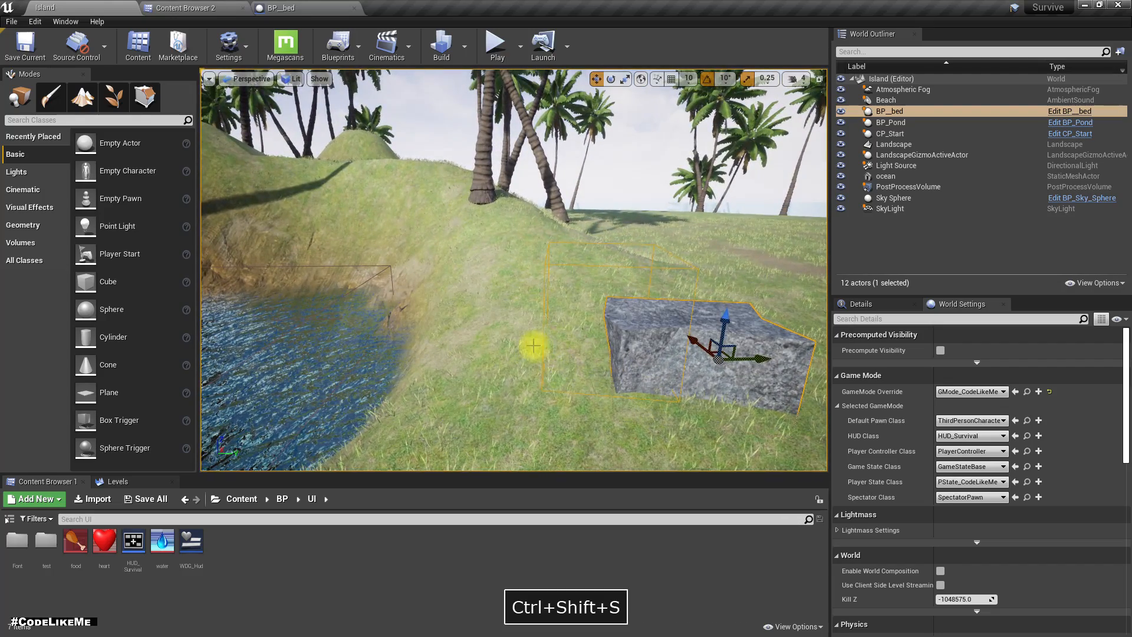
Step: Playtest the level full screen, running the character to the rock bed, and end the session
{"action": "right_click_drag", "start_coordinate": [534, 345], "coordinate": [557, 345]}
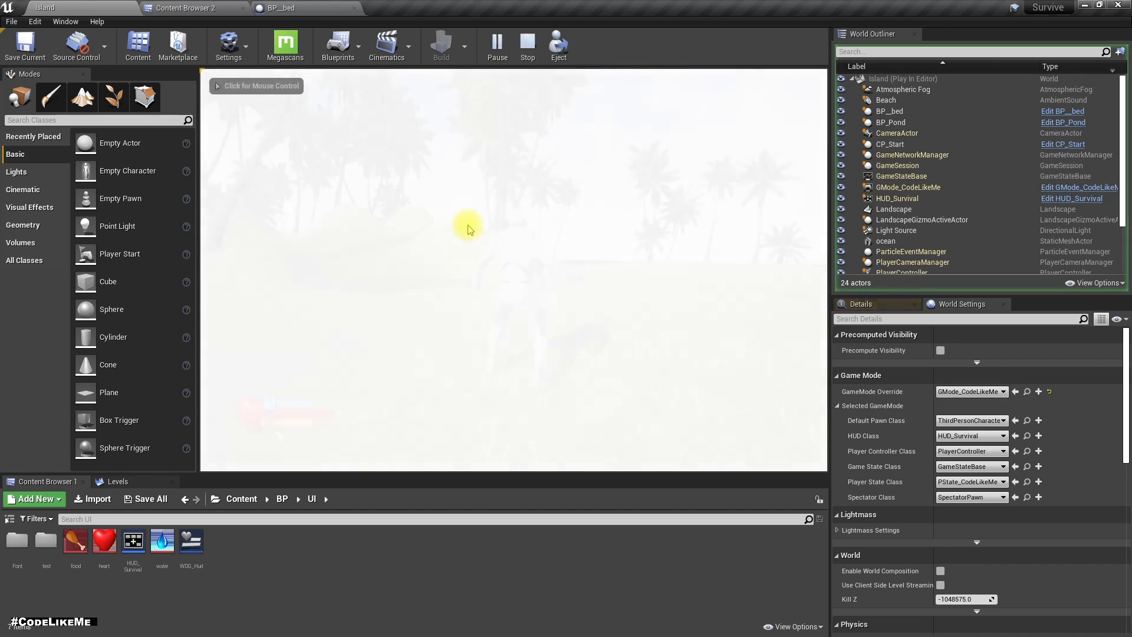
{"action": "key", "text": "F11"}
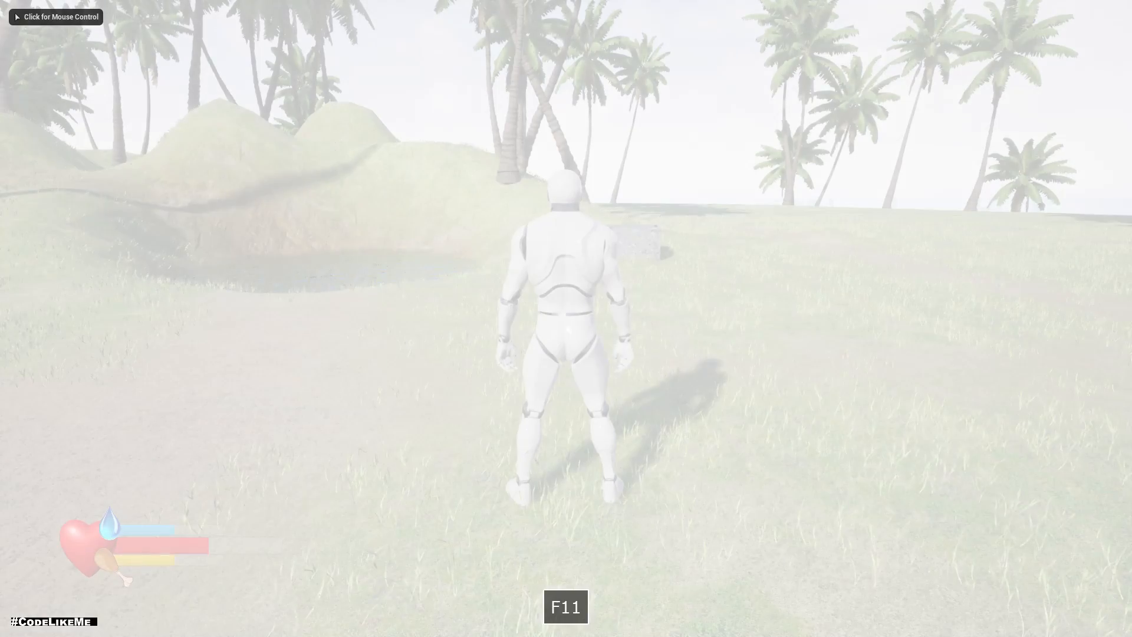
{"action": "left_click", "coordinate": [568, 327]}
{"action": "key", "text": "w"}
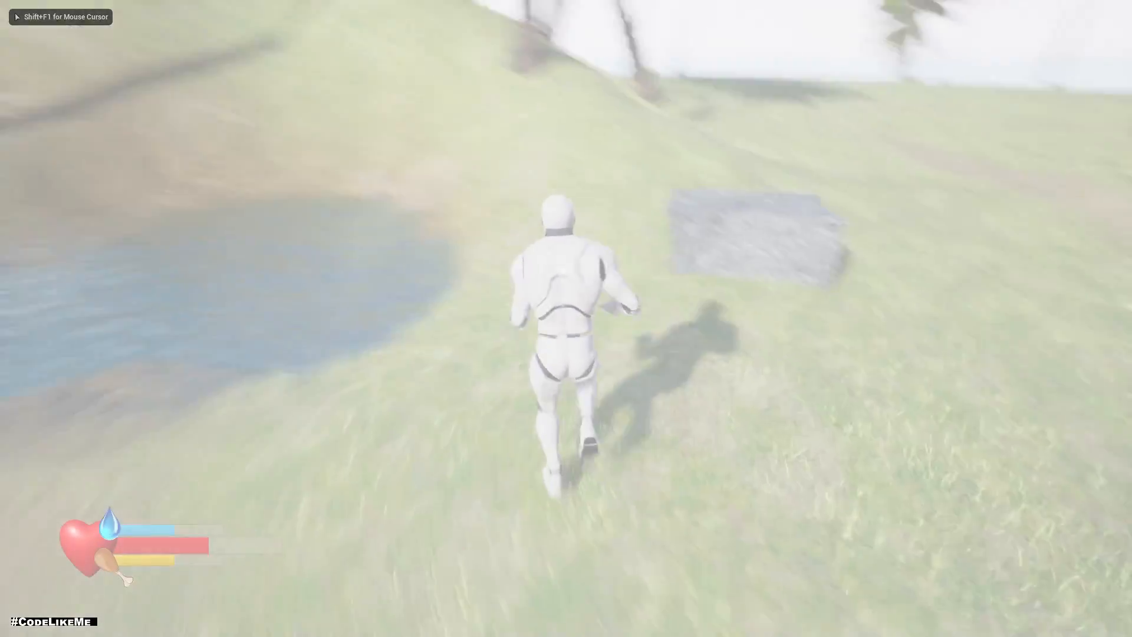
{"action": "key", "text": "w"}
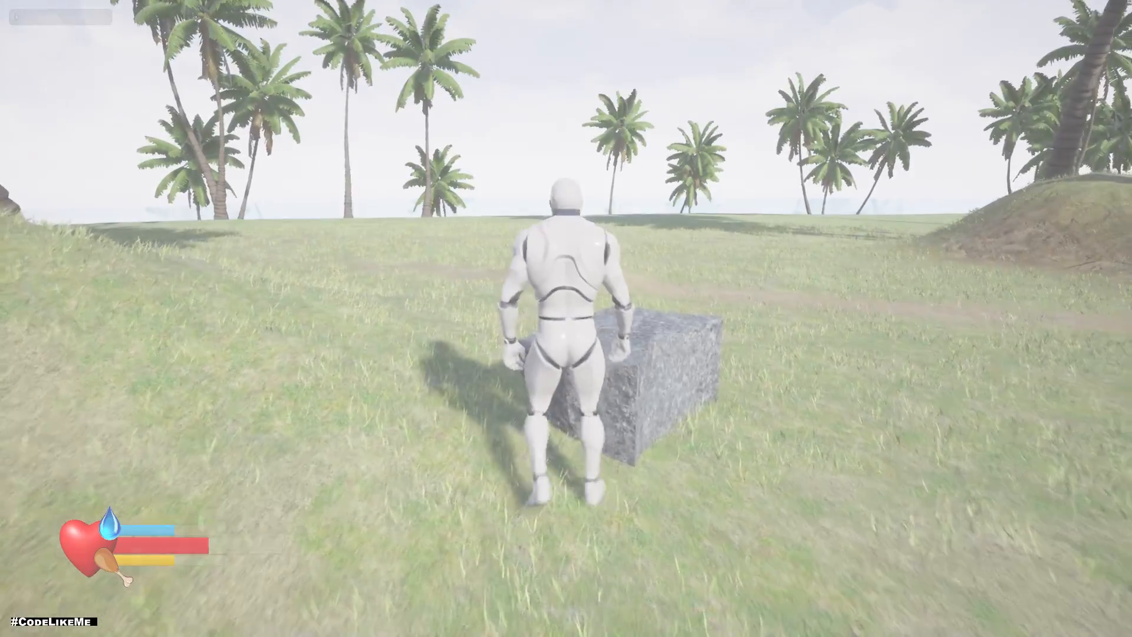
{"action": "key", "text": "w"}
{"action": "key", "text": "Escape"}
{"action": "key", "text": "F11"}
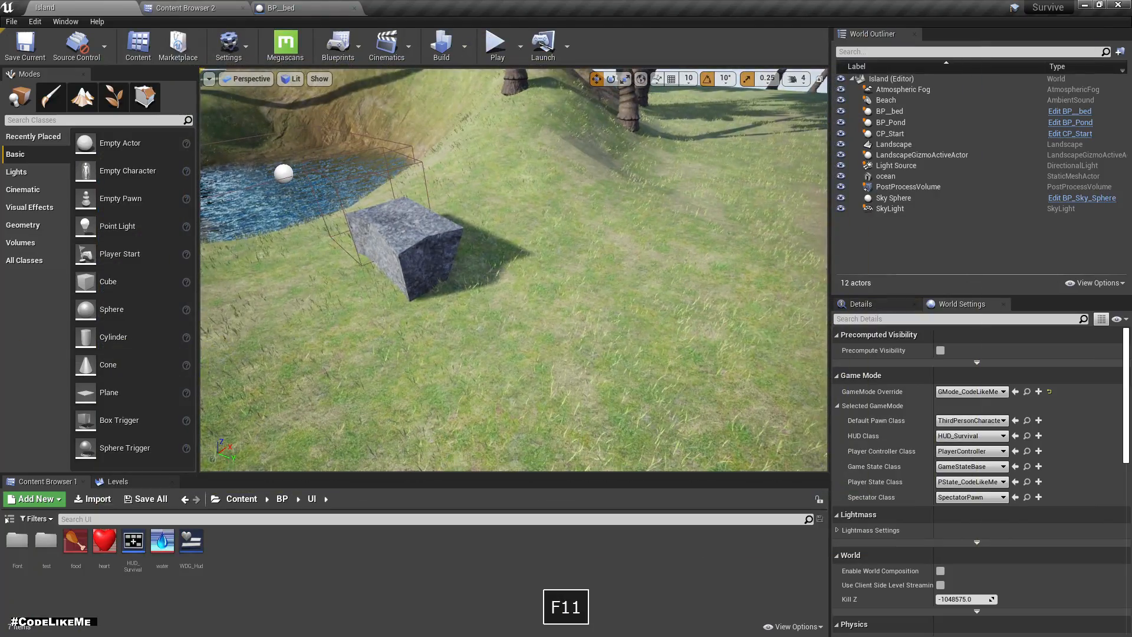
Step: Set the Action default of BP__bed to "Sleep" and save all changes
{"action": "left_click", "coordinate": [304, 7]}
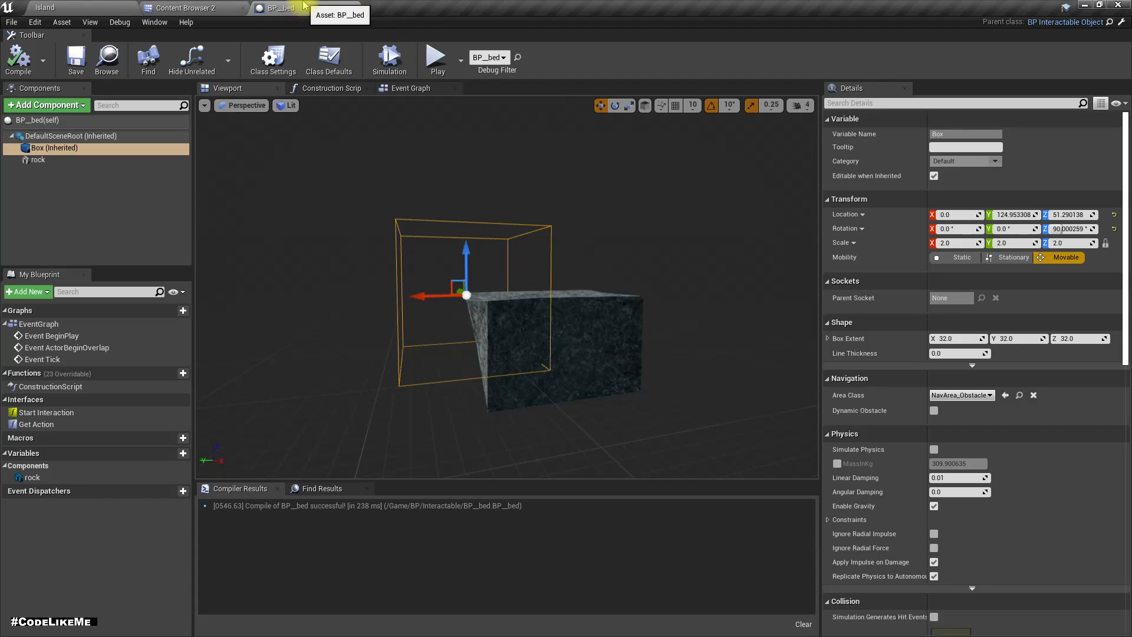
{"action": "left_click", "coordinate": [41, 120]}
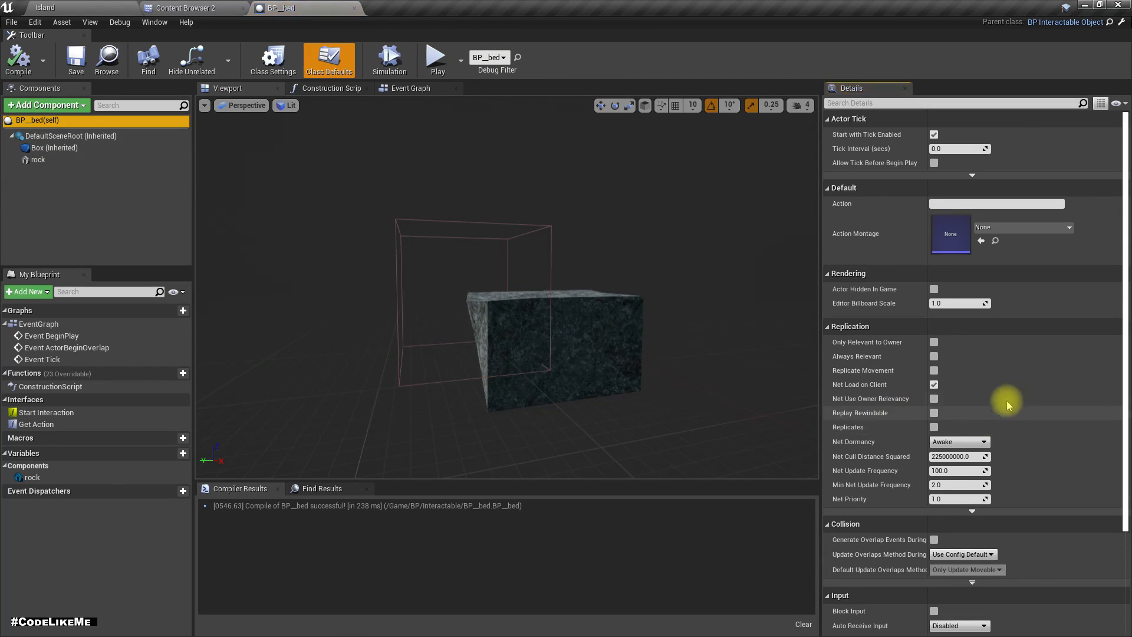
{"action": "left_click", "coordinate": [952, 203]}
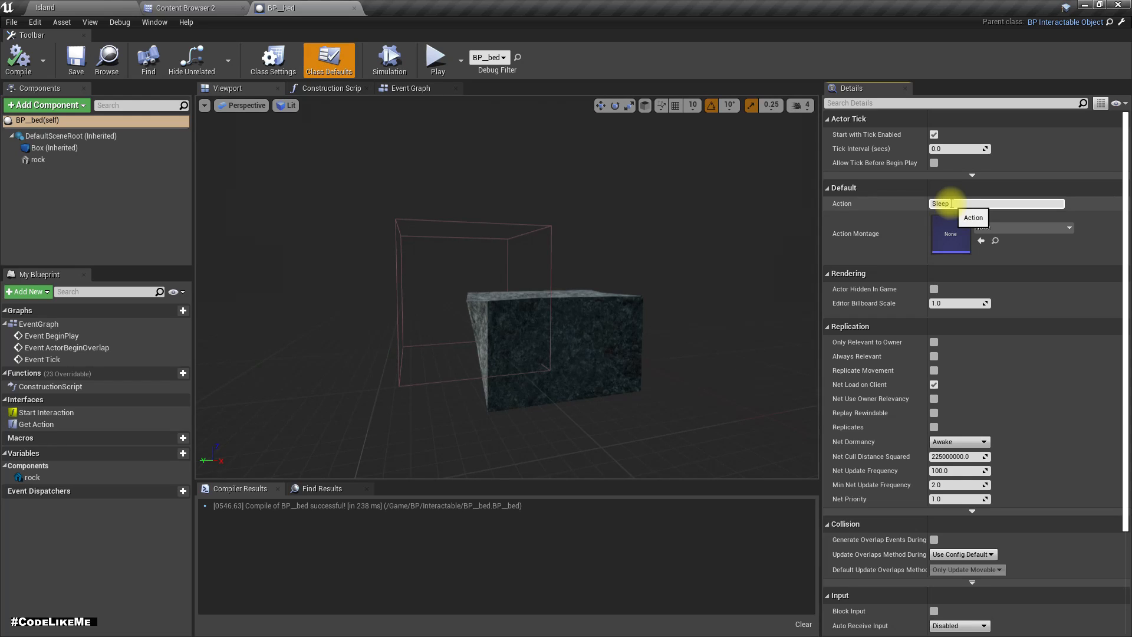
{"action": "type", "text": "Sleep"}
{"action": "key", "text": "Return"}
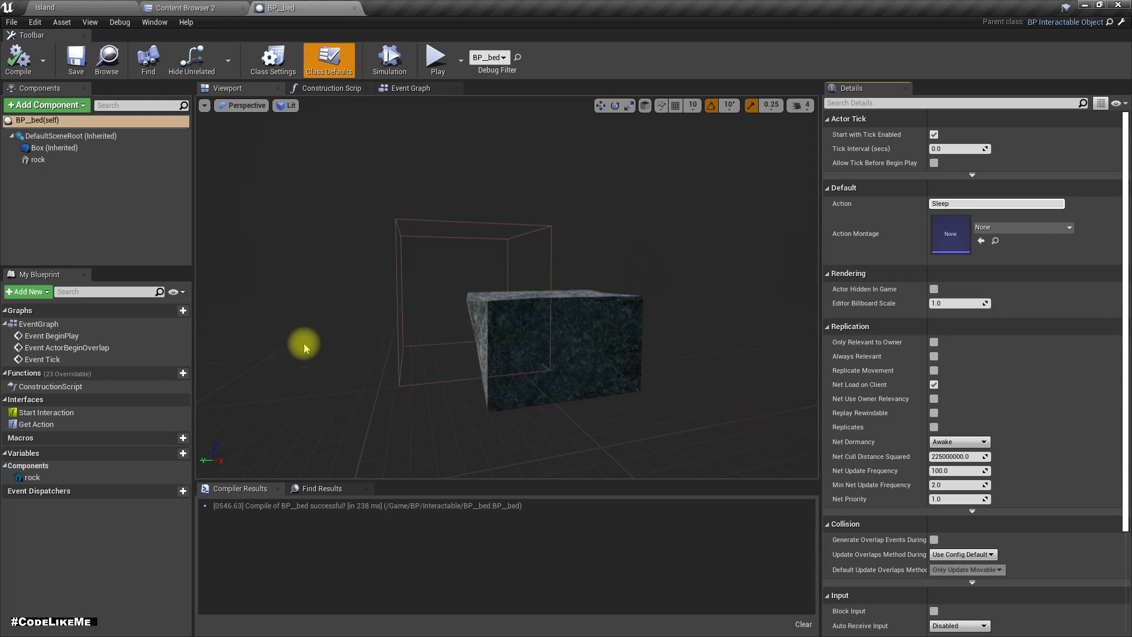
{"action": "left_click", "coordinate": [657, 310]}
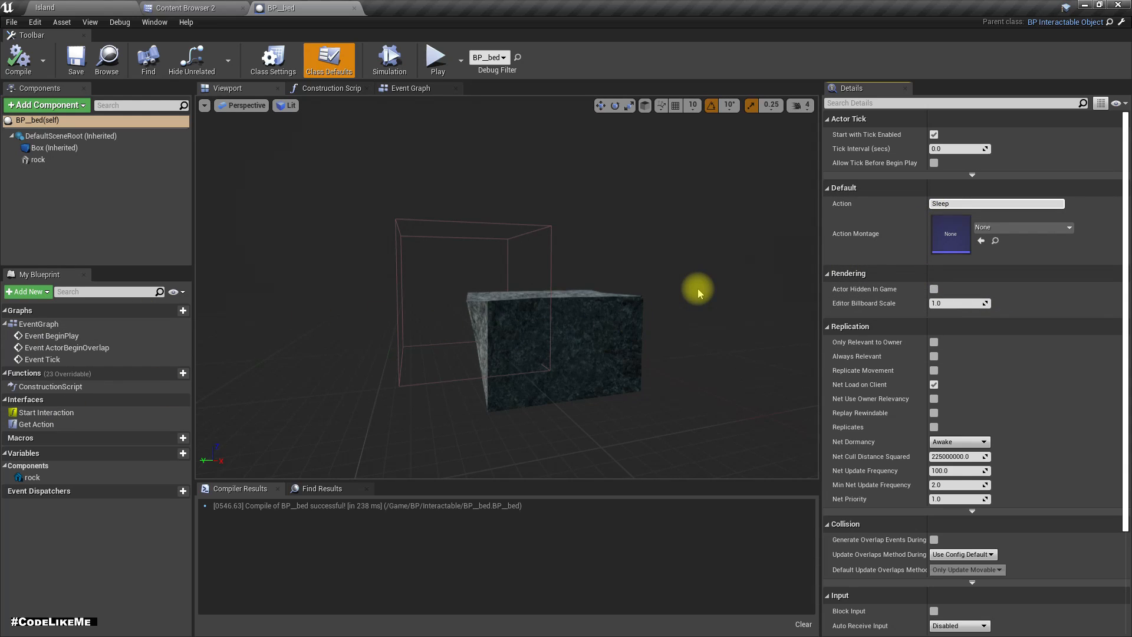
{"action": "key", "text": "ctrl+shift+s"}
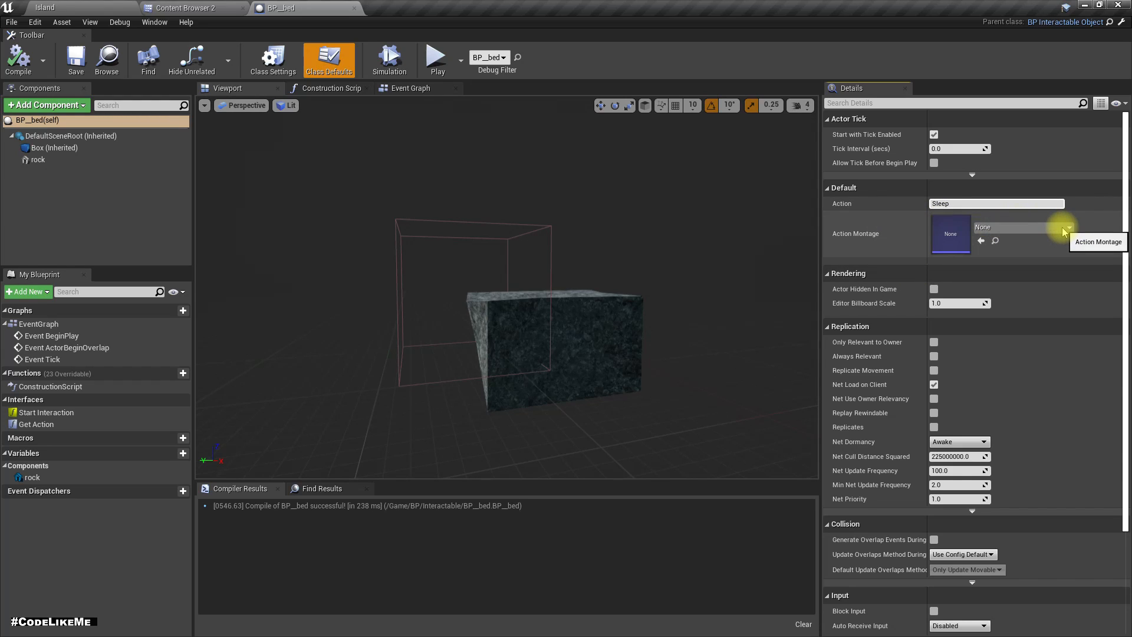
Step: Preview Sitting_Montage from the Mannequin Animations folder
{"action": "left_click", "coordinate": [180, 7]}
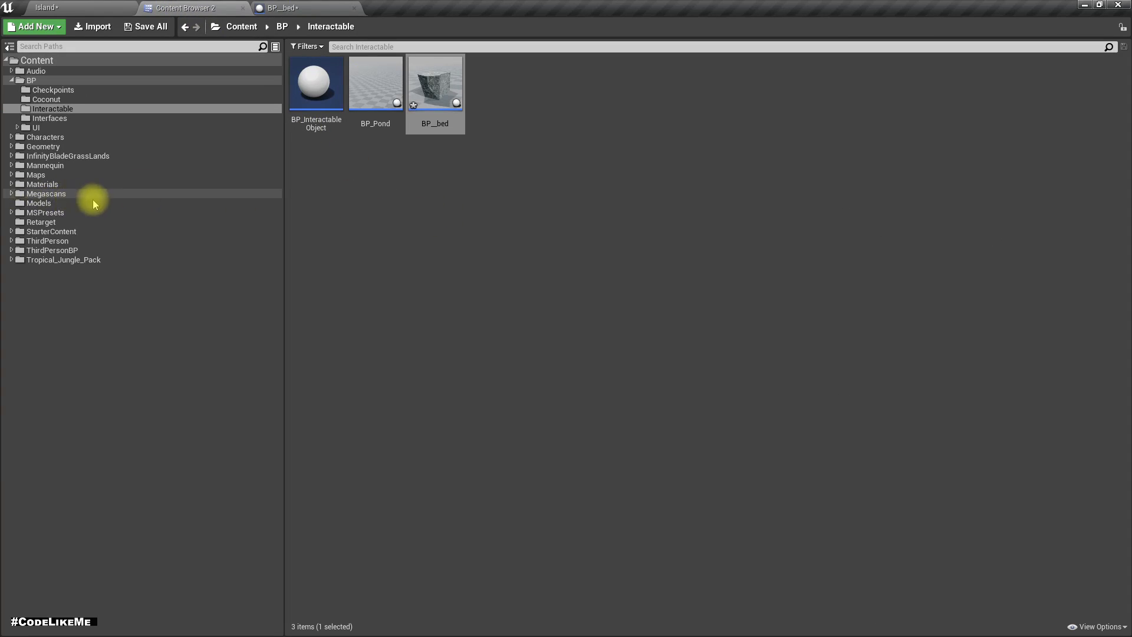
{"action": "left_click", "coordinate": [45, 137]}
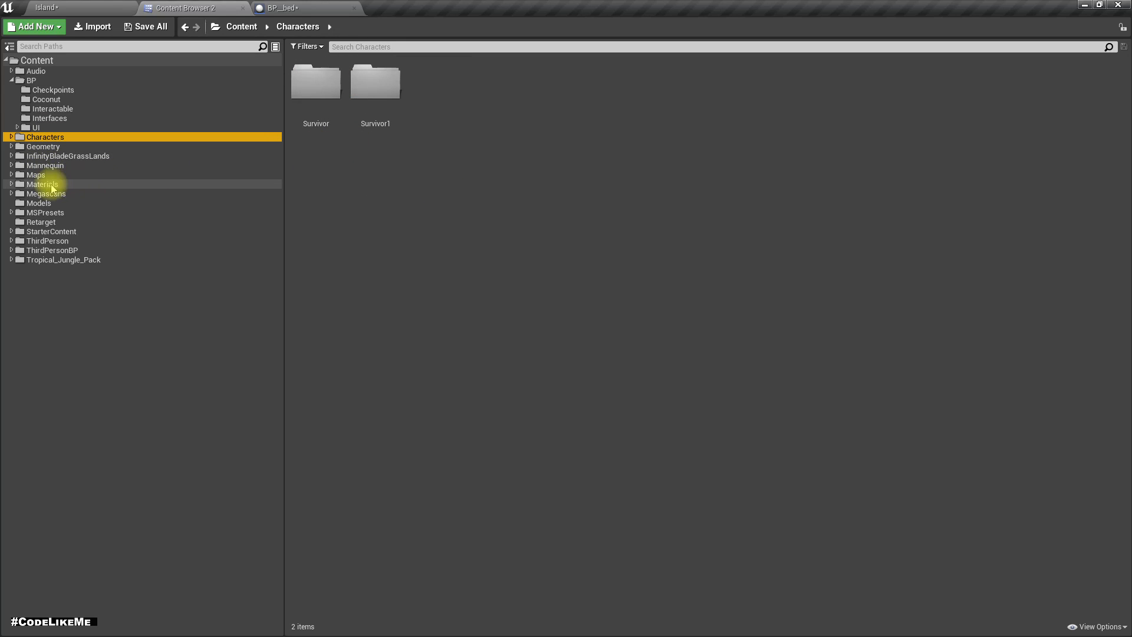
{"action": "left_click", "coordinate": [44, 165]}
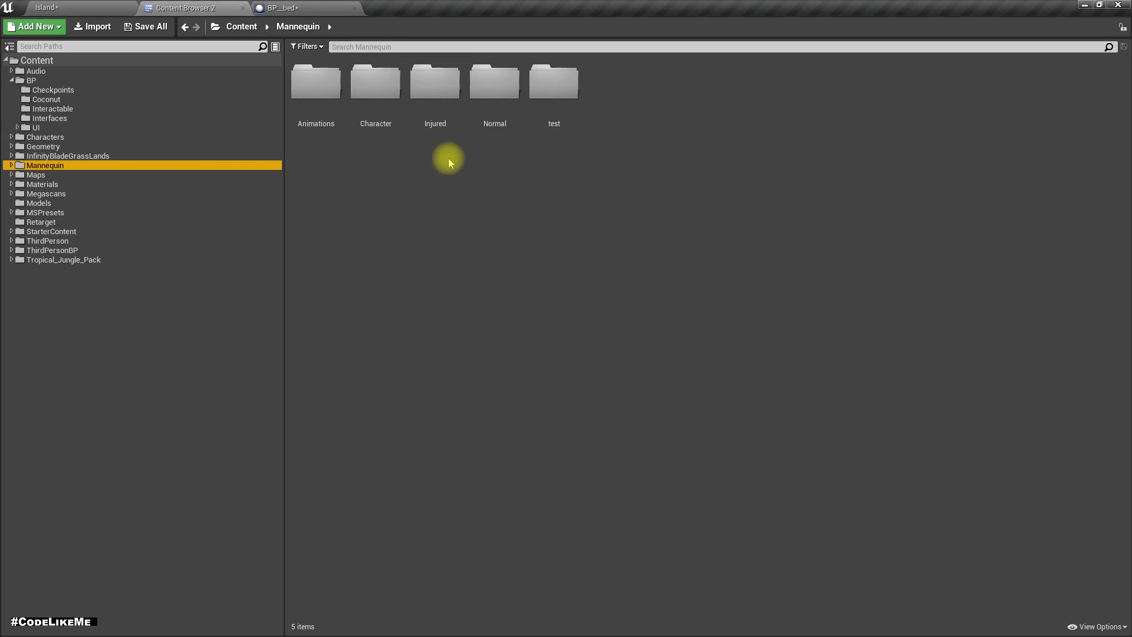
{"action": "double_click", "coordinate": [310, 88]}
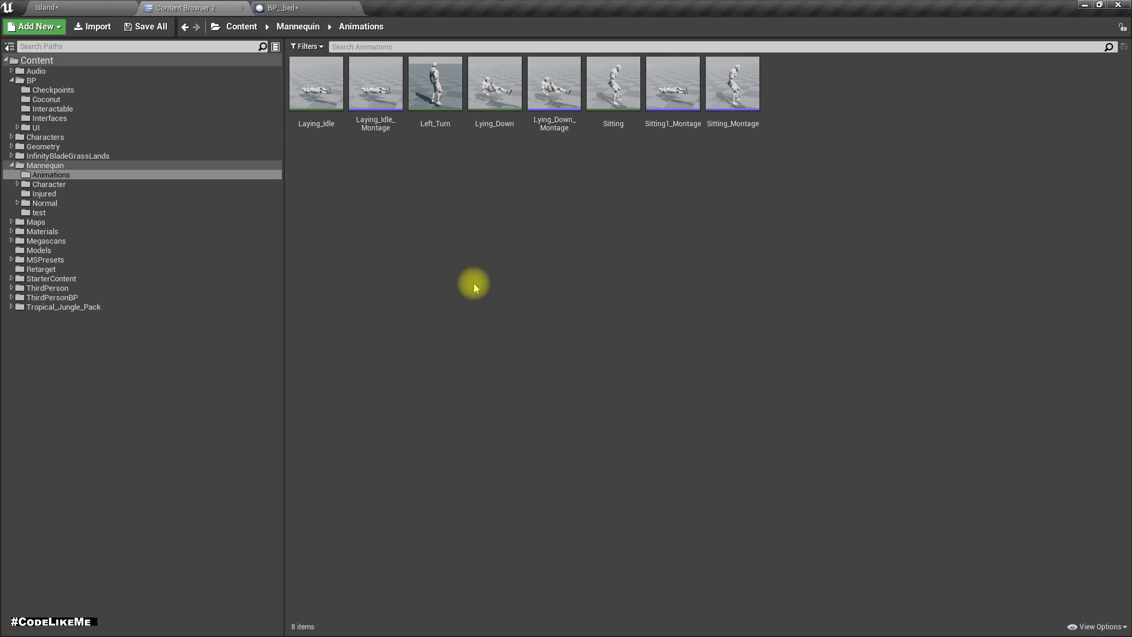
{"action": "left_click", "coordinate": [381, 89]}
{"action": "left_click", "coordinate": [746, 187]}
{"action": "double_click", "coordinate": [731, 82]}
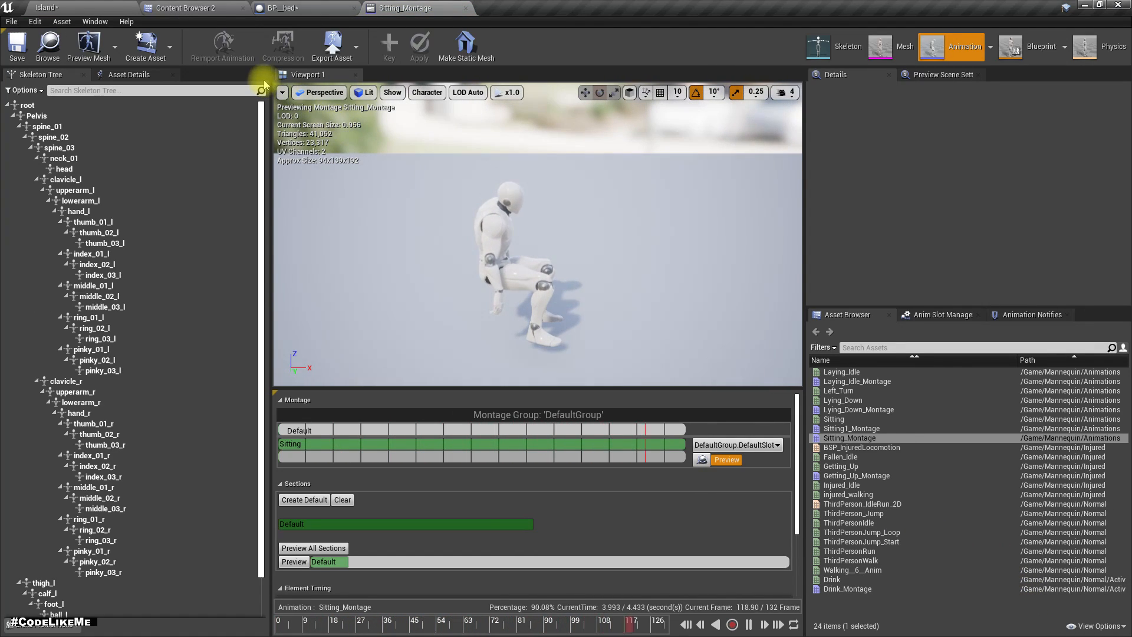
Step: Preview Lying_Down_Montage and Laying_Idle_Montage from the Mannequin Animations folder
{"action": "left_click", "coordinate": [182, 6]}
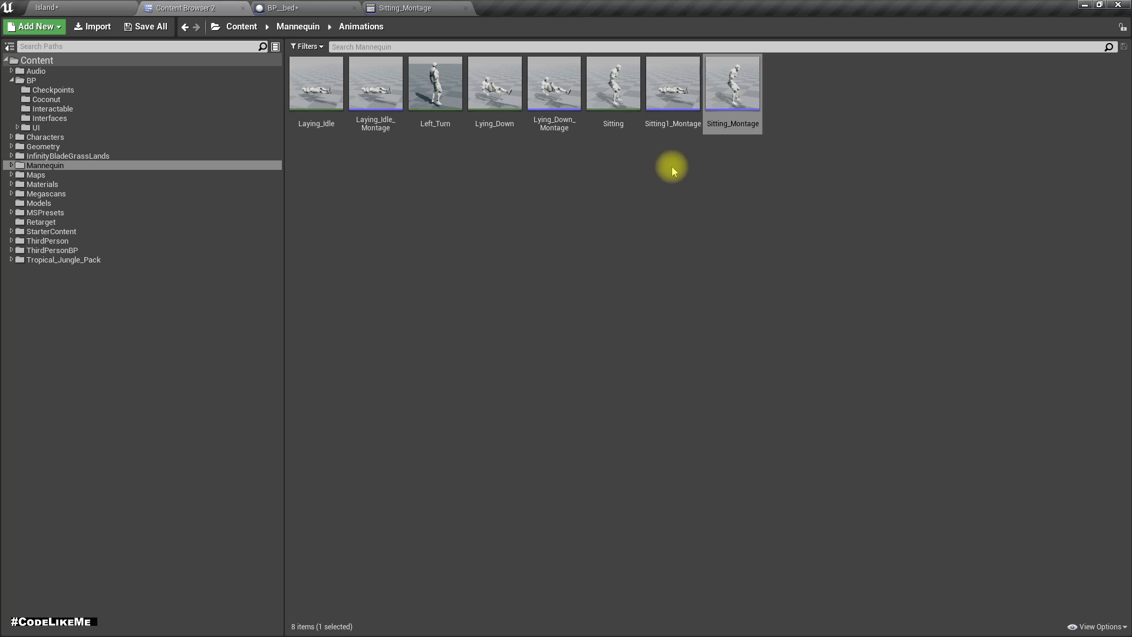
{"action": "double_click", "coordinate": [554, 86]}
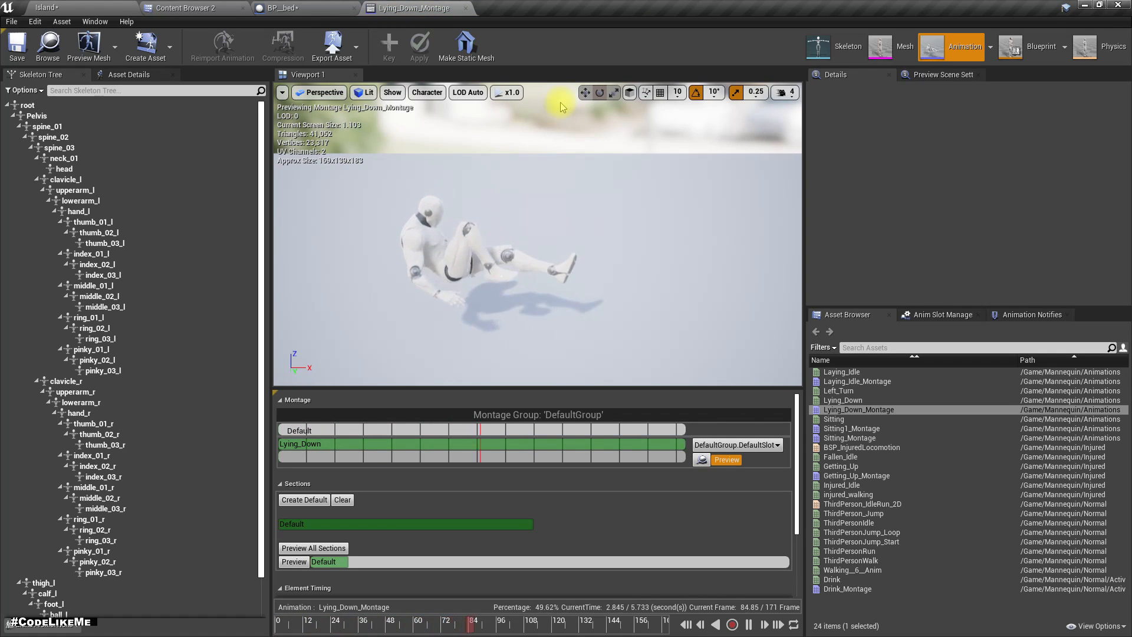
{"action": "left_click", "coordinate": [65, 7]}
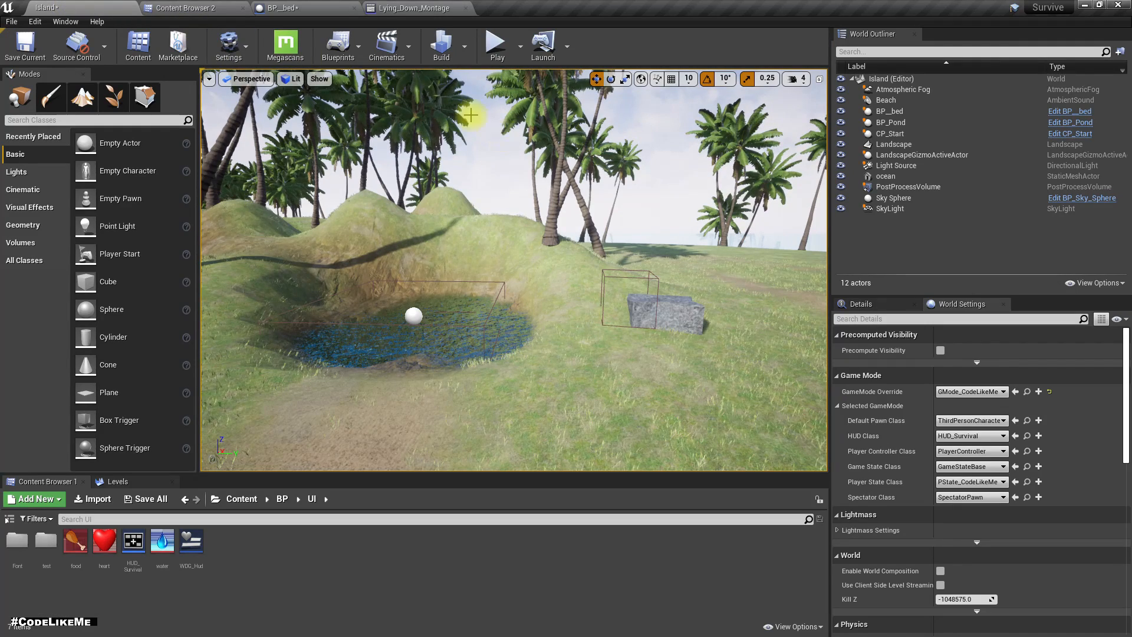
{"action": "left_click", "coordinate": [195, 8]}
{"action": "double_click", "coordinate": [366, 78]}
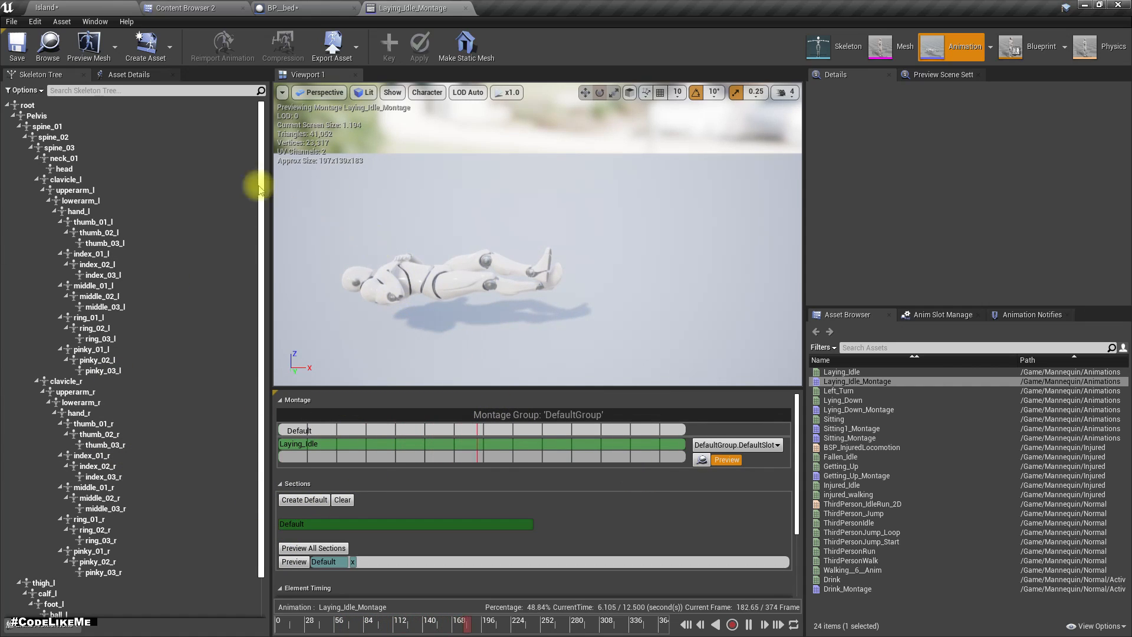
{"action": "left_click", "coordinate": [50, 57]}
Step: Examine how the parent class BP_InteractableObject plays the action montage in its Start Interaction event, and return to BP__bed
{"action": "left_click", "coordinate": [295, 7]}
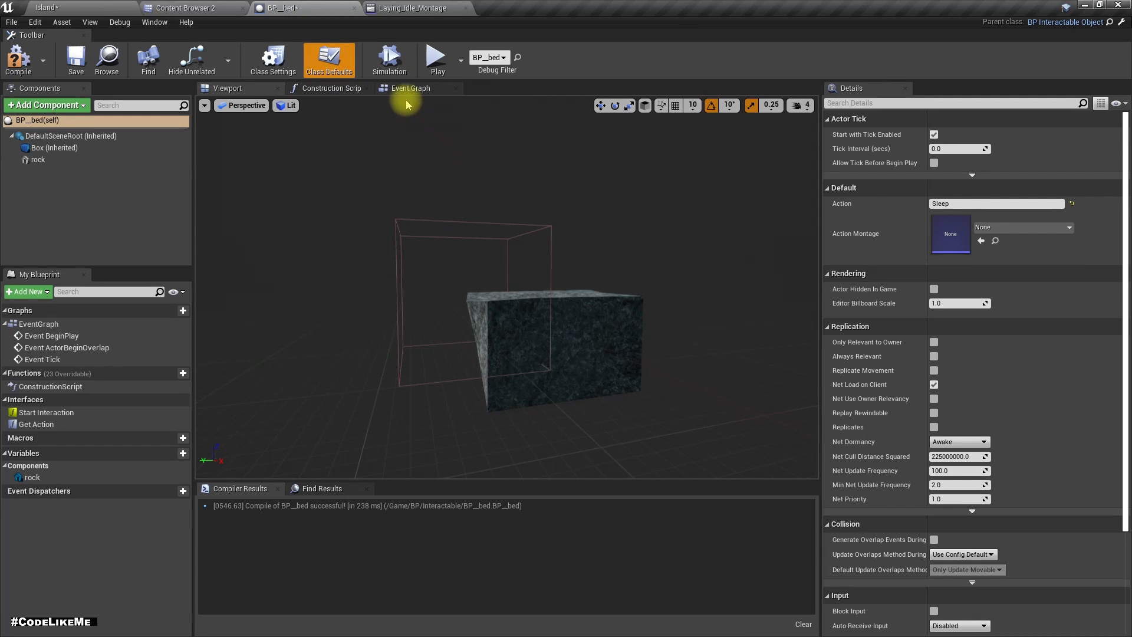
{"action": "left_click", "coordinate": [1120, 21]}
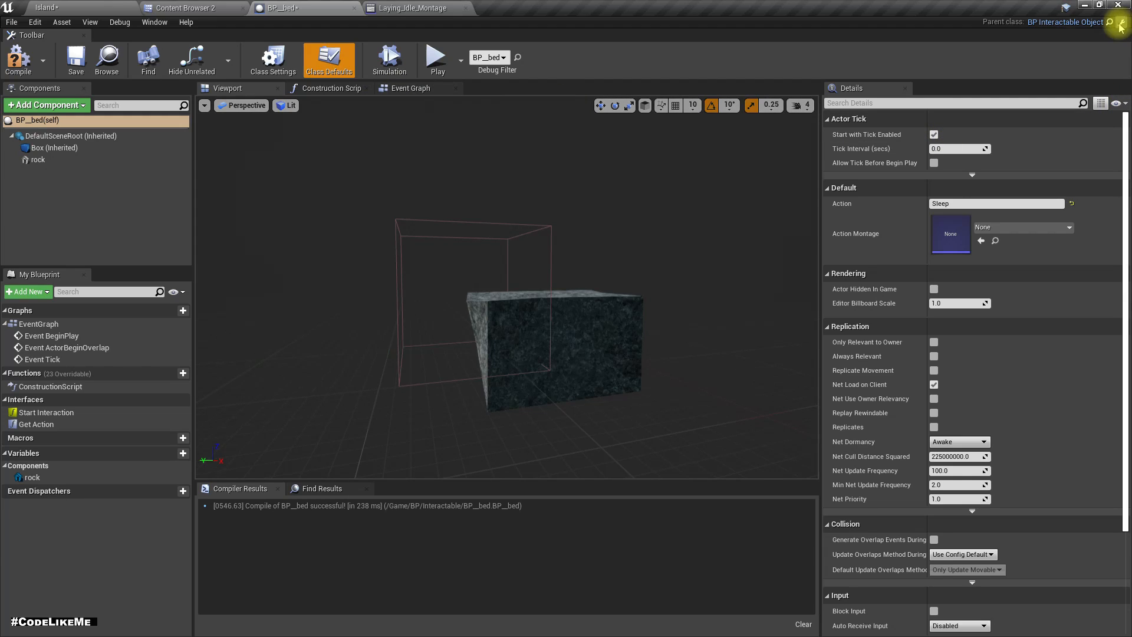
{"action": "right_click_drag", "start_coordinate": [544, 256], "coordinate": [507, 262]}
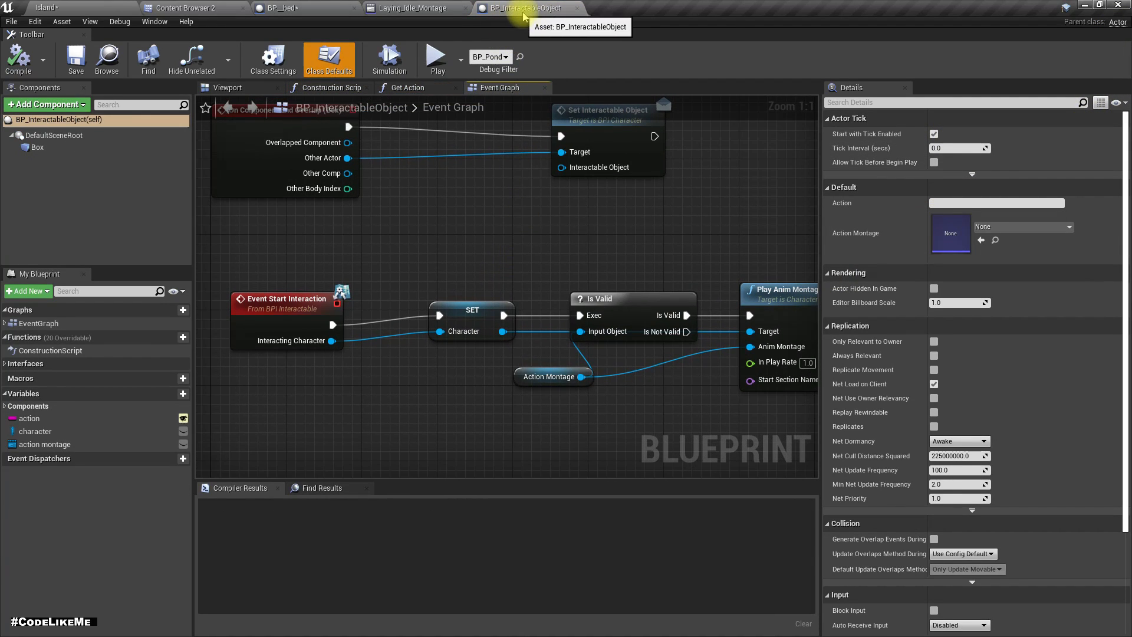
{"action": "right_click_drag", "start_coordinate": [490, 182], "coordinate": [515, 240]}
{"action": "scroll", "coordinate": [496, 178], "scroll_direction": "down", "scroll_amount": 3}
{"action": "scroll", "coordinate": [321, 342], "scroll_direction": "up", "scroll_amount": 3}
{"action": "right_click_drag", "start_coordinate": [495, 369], "coordinate": [459, 359]}
{"action": "scroll", "coordinate": [458, 359], "scroll_direction": "down", "scroll_amount": 2}
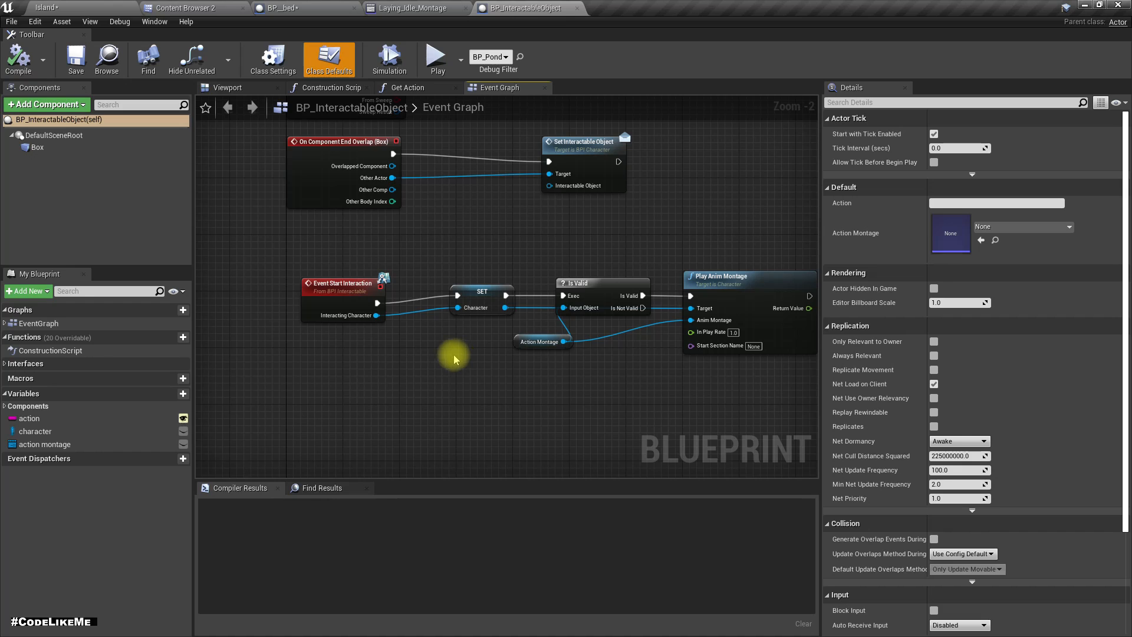
{"action": "left_click", "coordinate": [297, 7]}
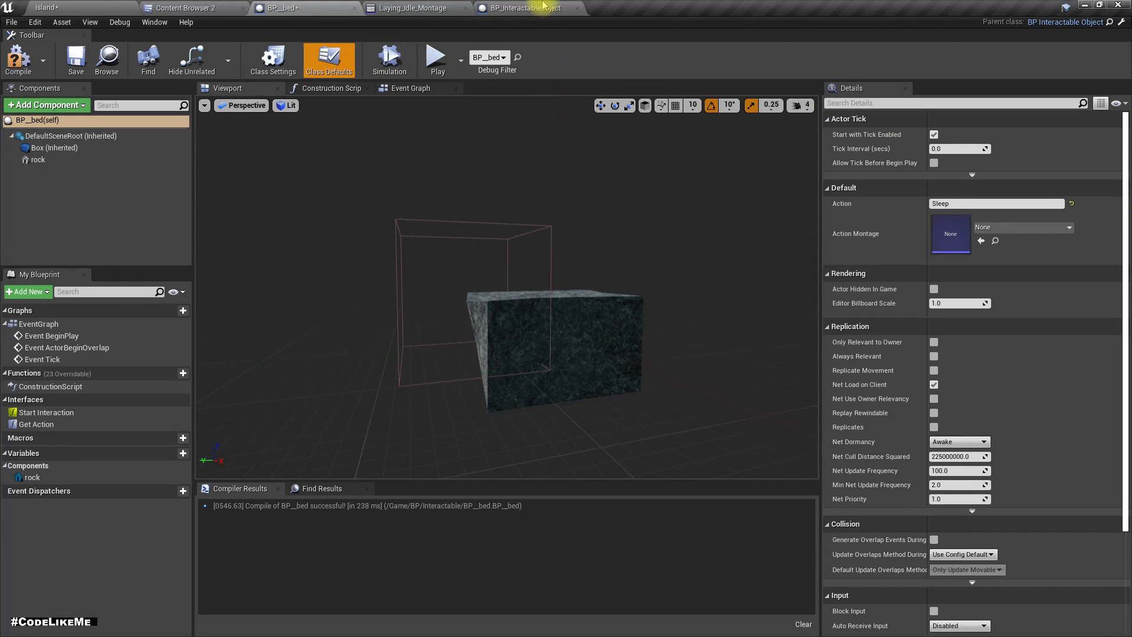
Step: Add an Event Start Interaction node to the BP__bed event graph below the Event Tick node
{"action": "left_click", "coordinate": [414, 88]}
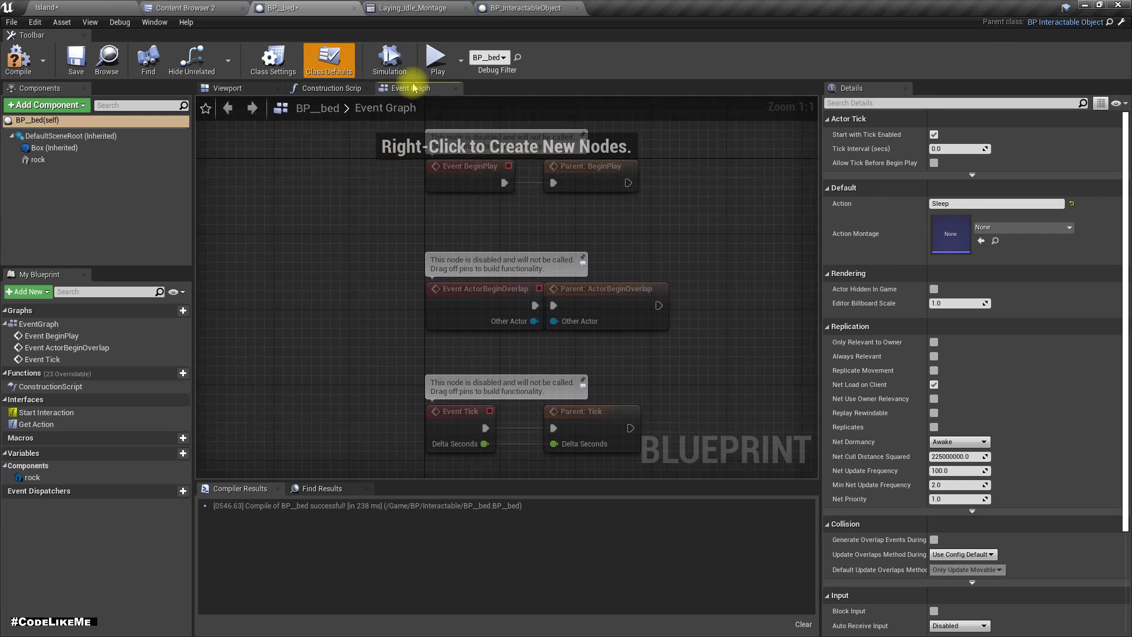
{"action": "right_click_drag", "start_coordinate": [462, 480], "coordinate": [370, 252]}
{"action": "right_click", "coordinate": [371, 279]}
{"action": "type", "text": "startinter"}
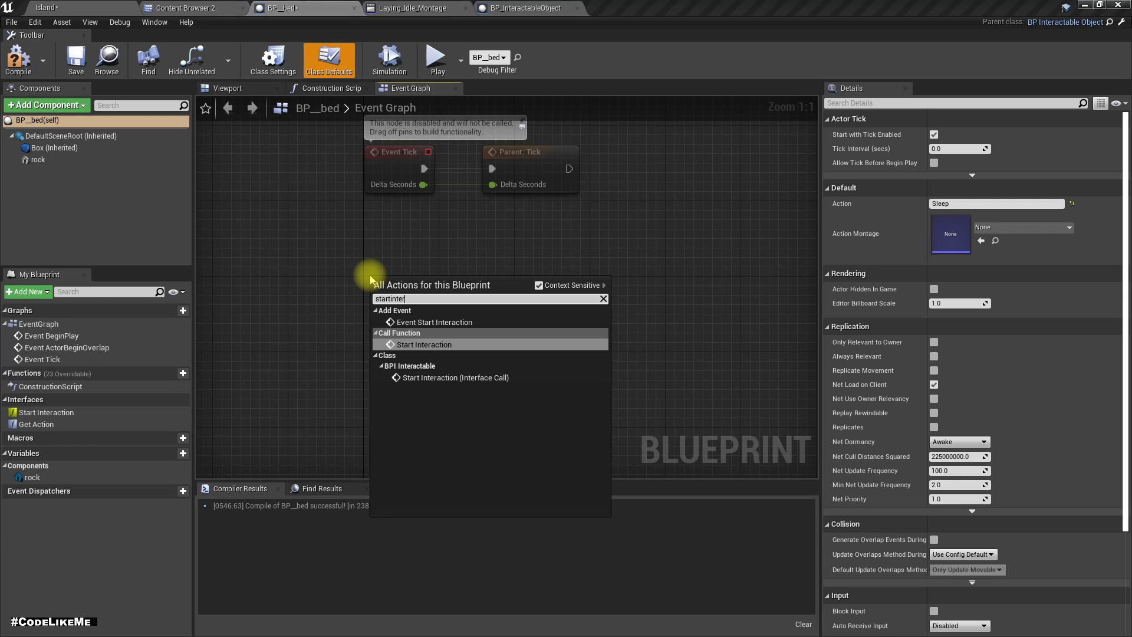
{"action": "key", "text": "Up"}
{"action": "key", "text": "Return"}
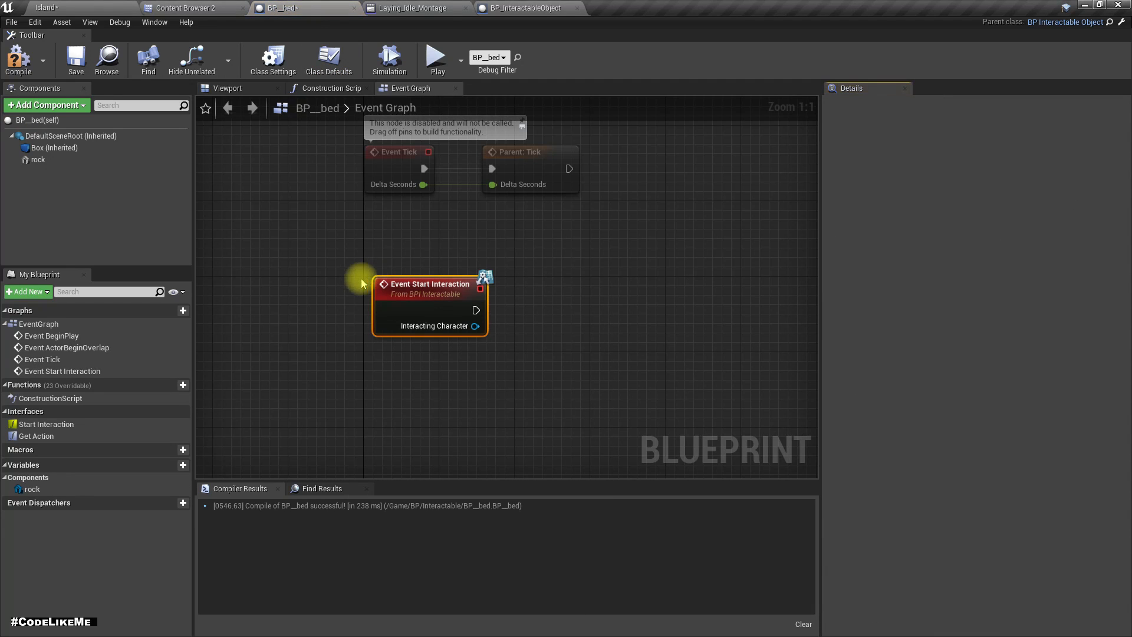
{"action": "right_click_drag", "start_coordinate": [483, 409], "coordinate": [449, 374]}
{"action": "left_click_drag", "start_coordinate": [380, 259], "coordinate": [373, 258]}
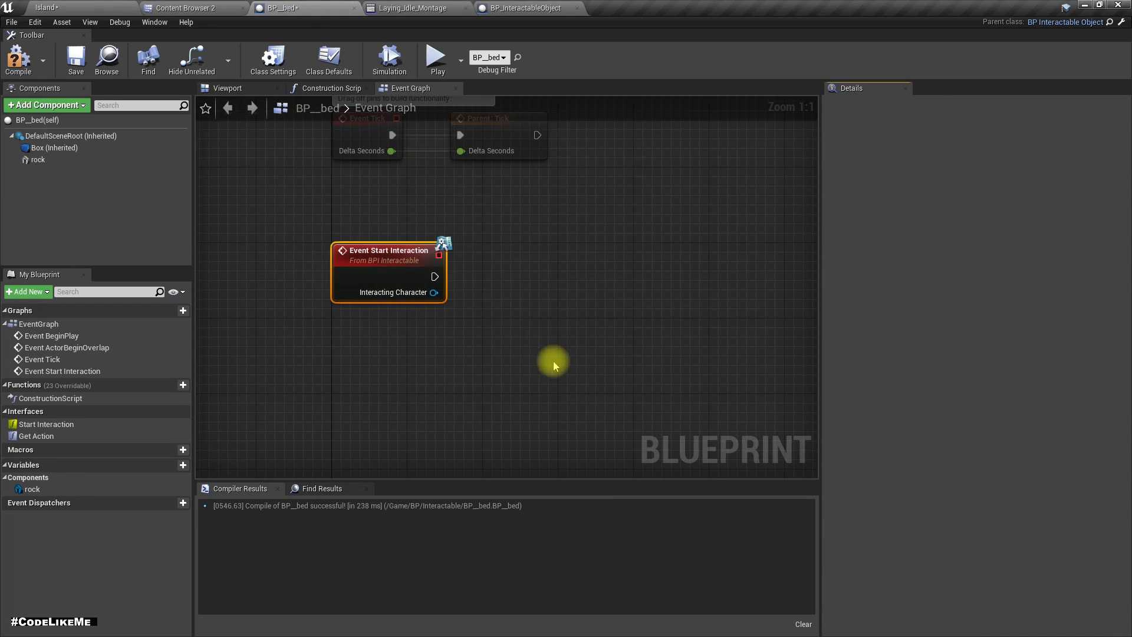
{"action": "right_click_drag", "start_coordinate": [532, 353], "coordinate": [504, 371]}
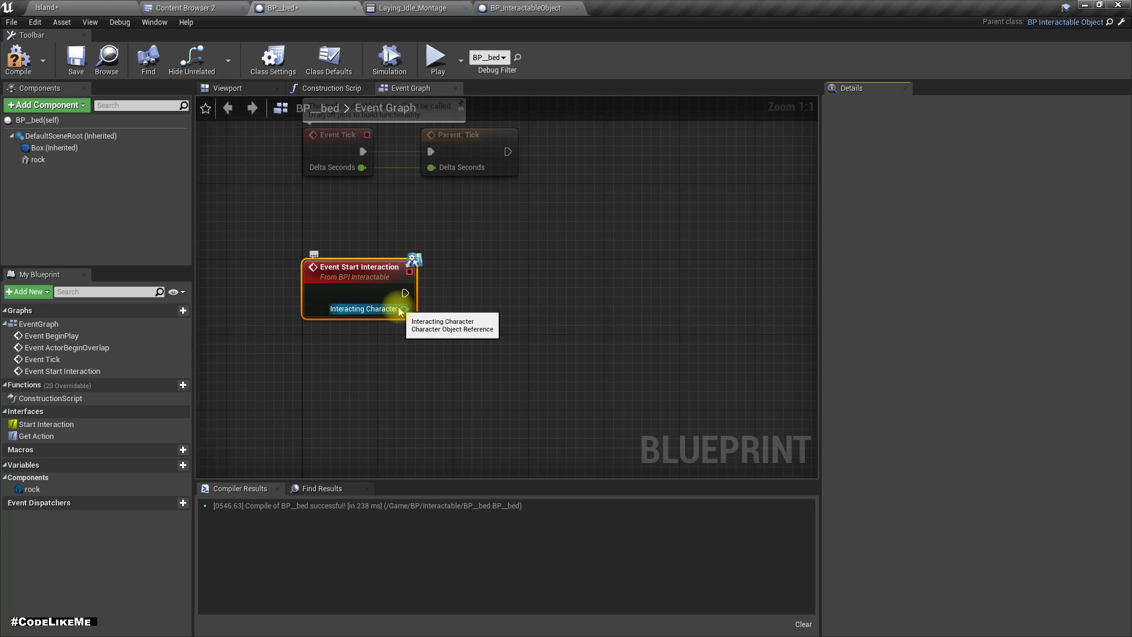
Step: Get the Root Component of the Interacting Character from the Start Interaction event
{"action": "left_click_drag", "start_coordinate": [405, 317], "coordinate": [464, 366]}
{"action": "type", "text": "get r"}
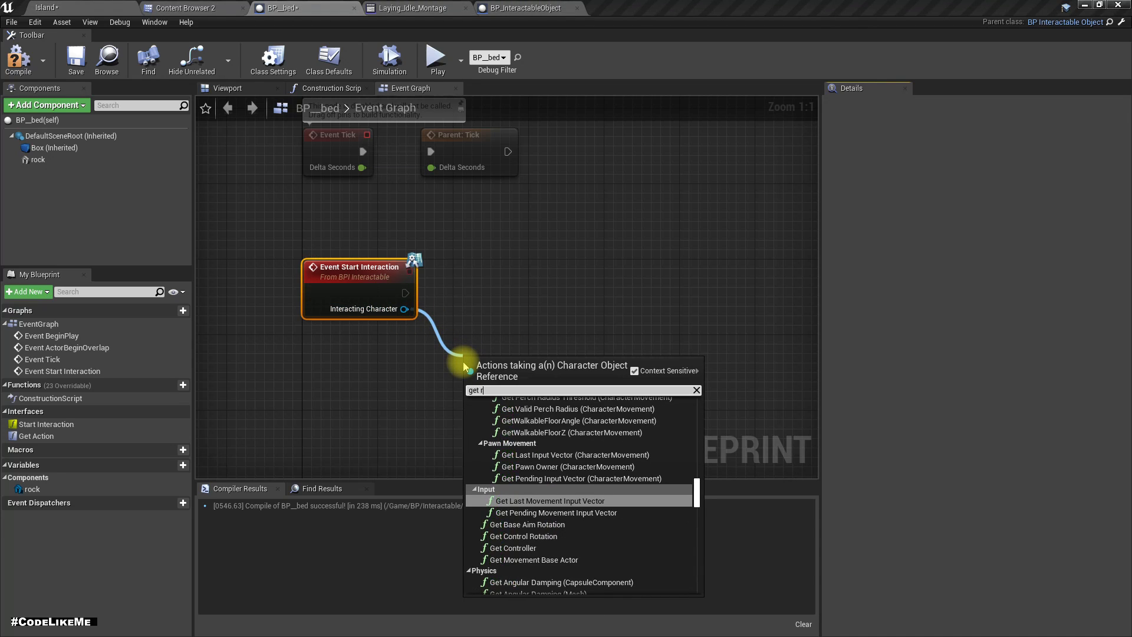
{"action": "type", "text": "oot"}
{"action": "key", "text": "Down"}
{"action": "key", "text": "Return"}
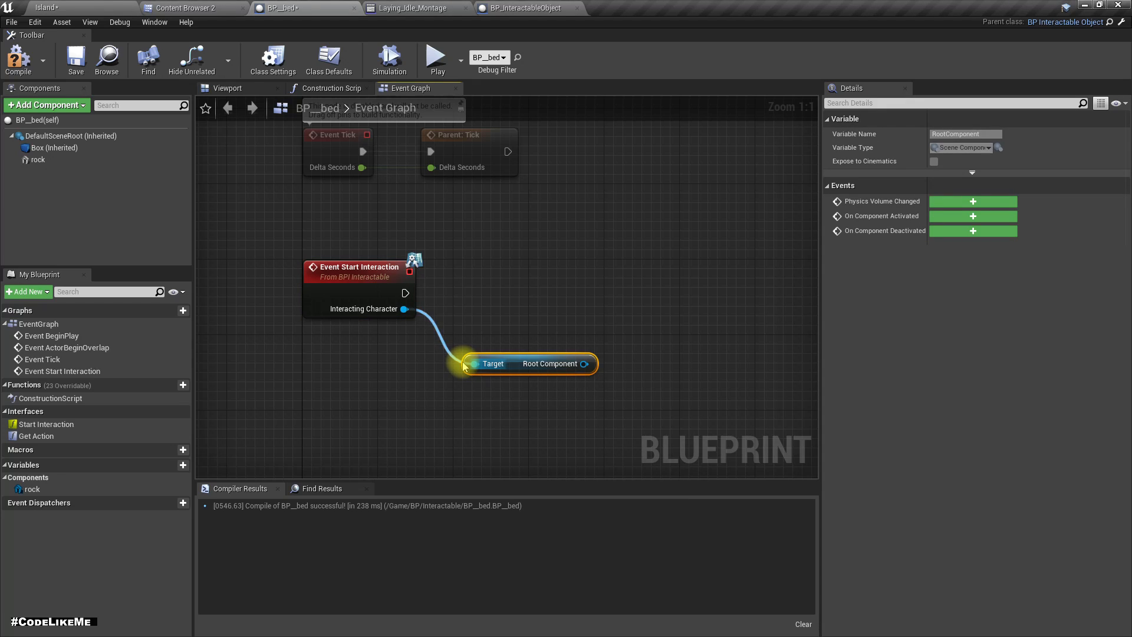
Step: Add a Move Component To node for the character's Root Component and run its Move input from Event Start Interaction
{"action": "right_click_drag", "start_coordinate": [315, 285], "coordinate": [202, 295]}
{"action": "left_click_drag", "start_coordinate": [470, 374], "coordinate": [506, 372]}
{"action": "type", "text": "m"}
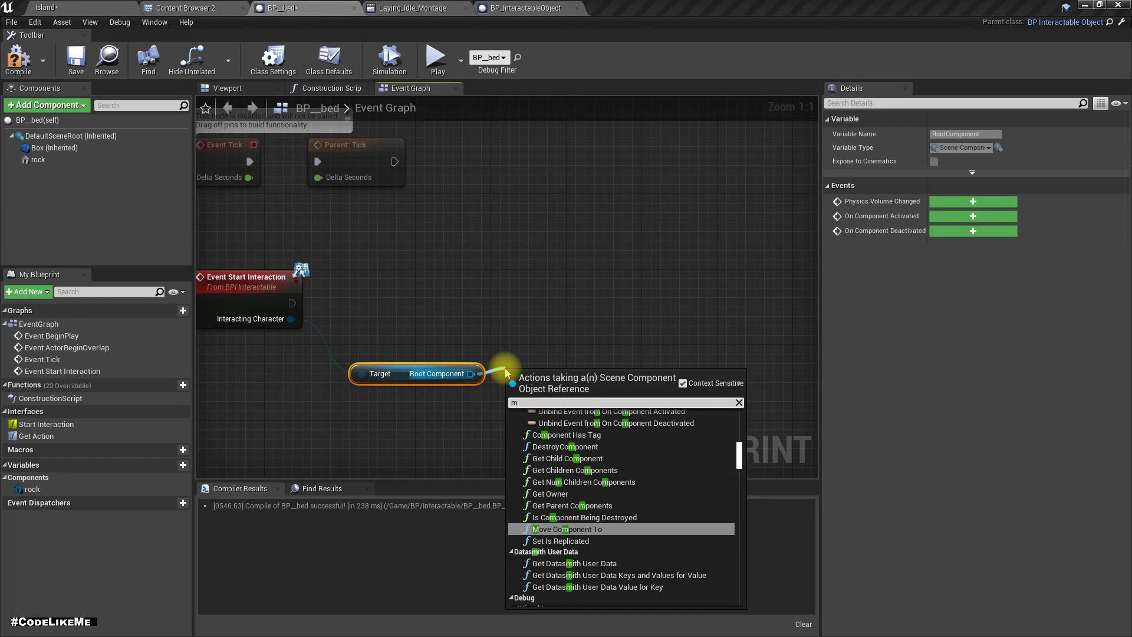
{"action": "type", "text": "v"}
{"action": "key", "text": "BackSpace"}
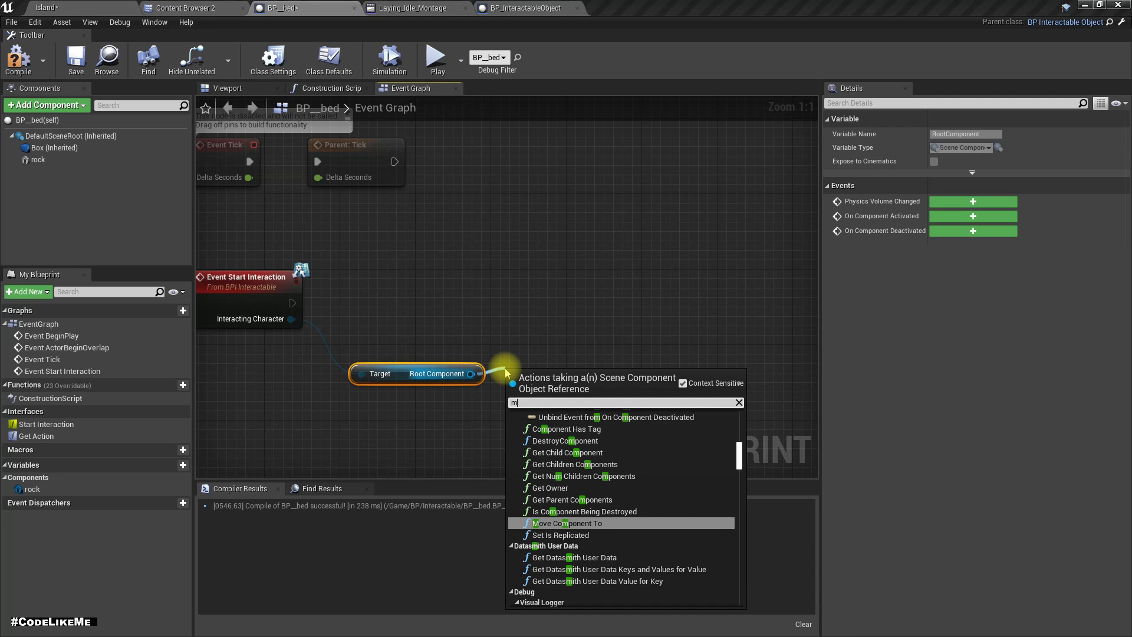
{"action": "type", "text": "ove to"}
{"action": "key", "text": "Return"}
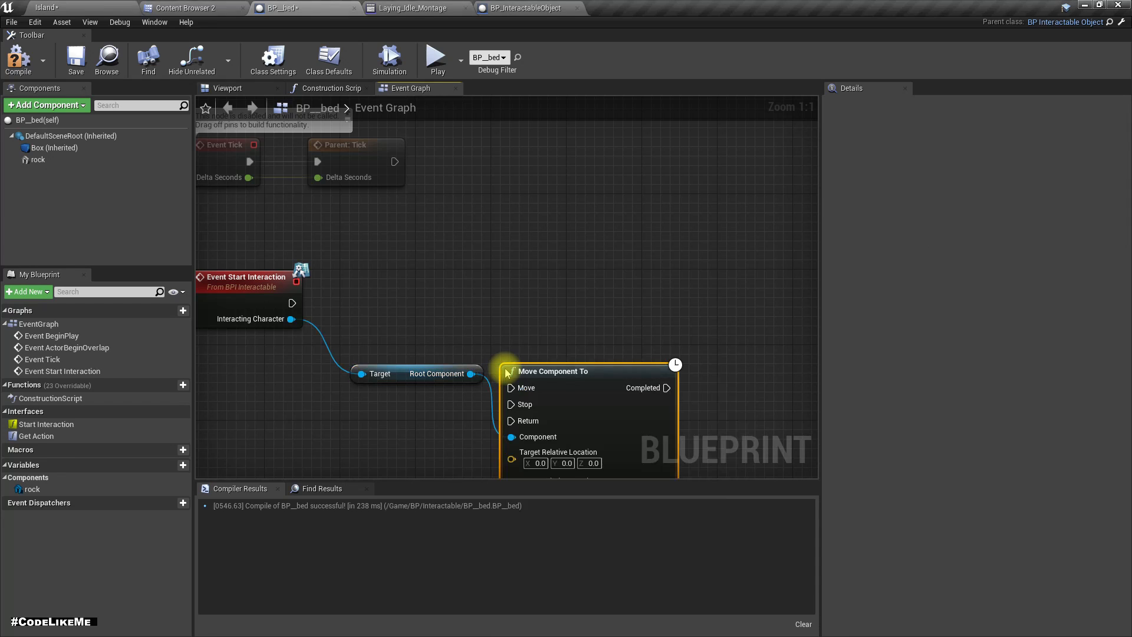
{"action": "left_click_drag", "start_coordinate": [576, 371], "coordinate": [576, 286]}
{"action": "left_click_drag", "start_coordinate": [511, 303], "coordinate": [291, 302]}
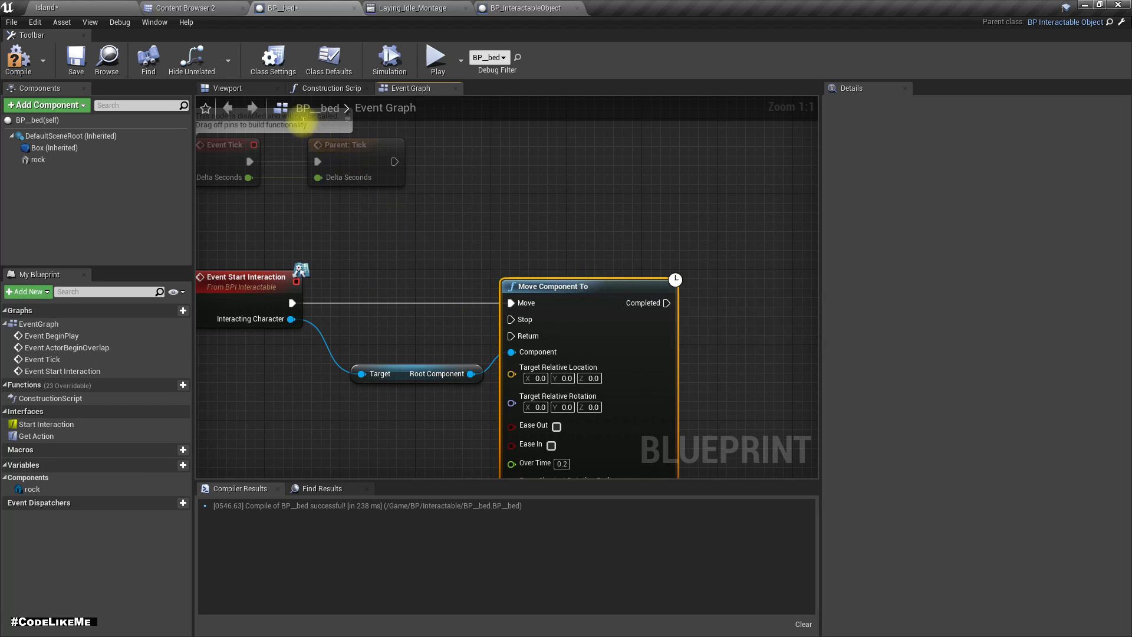
Step: Examine how the collision Box sits against the rock in the BP__bed viewport, and return to the event graph
{"action": "left_click", "coordinate": [243, 91]}
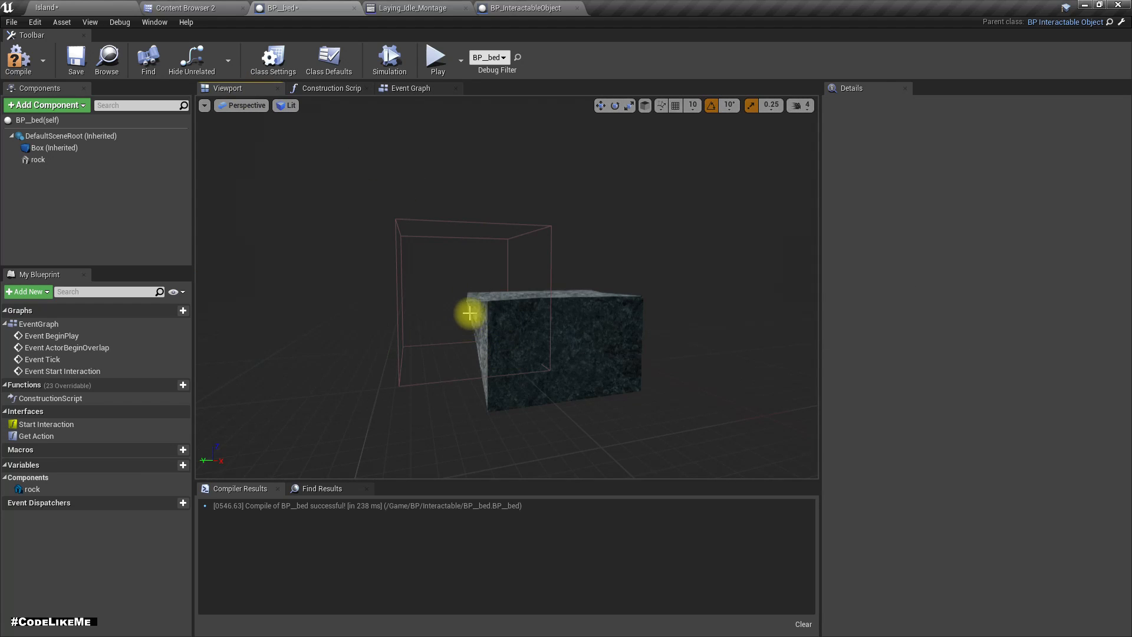
{"action": "left_click_drag", "start_coordinate": [458, 310], "coordinate": [473, 317]}
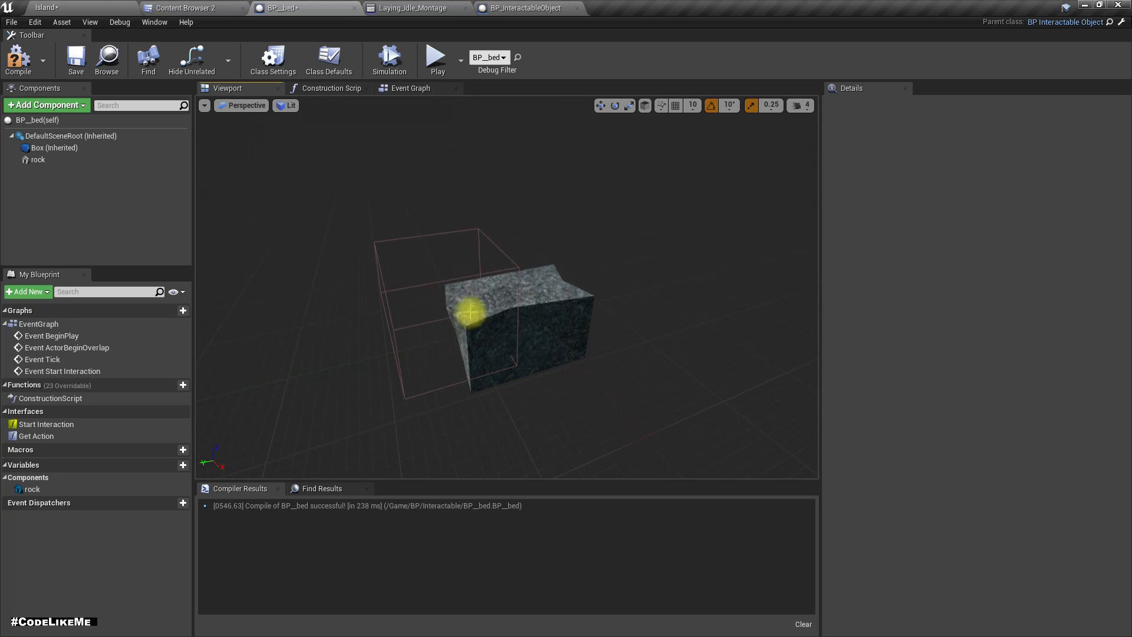
{"action": "left_click", "coordinate": [505, 7]}
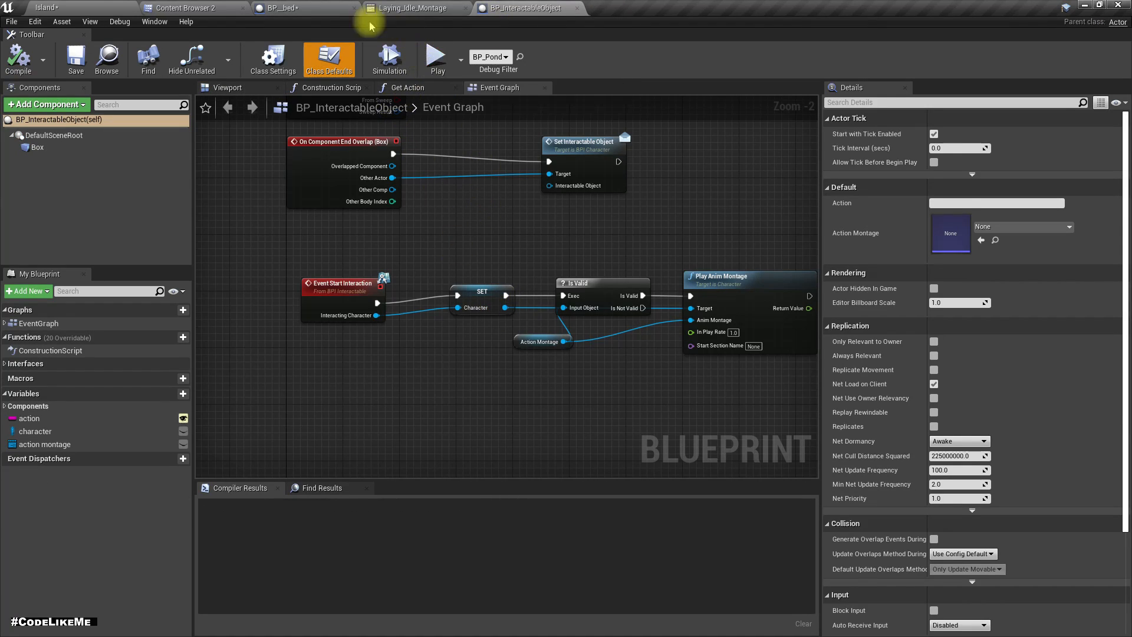
{"action": "left_click", "coordinate": [312, 8]}
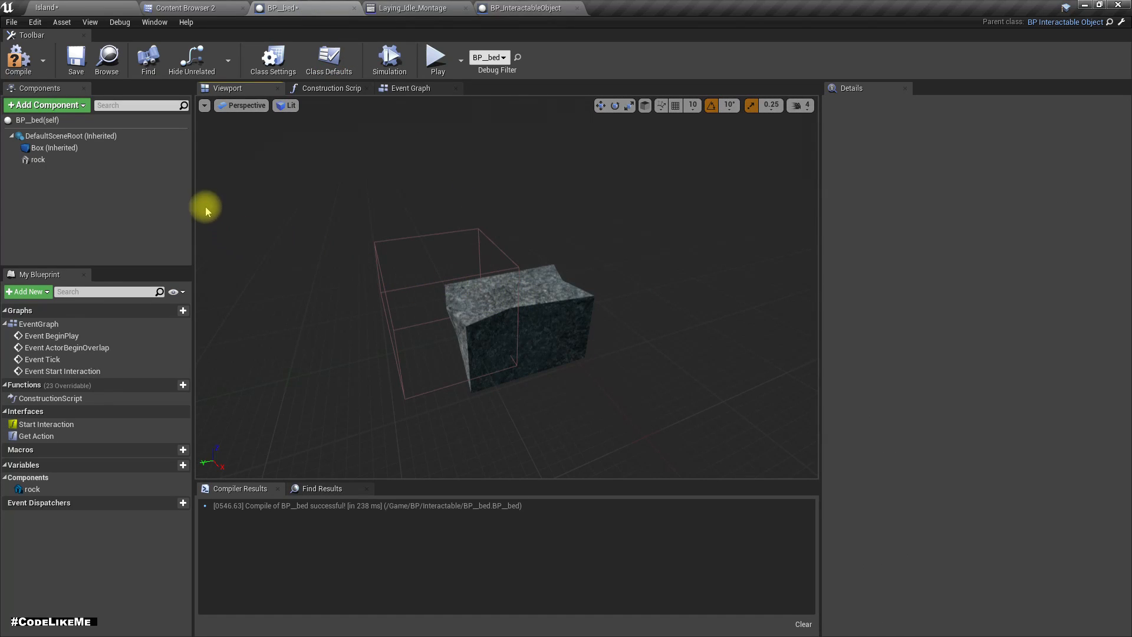
{"action": "right_click_drag", "start_coordinate": [499, 312], "coordinate": [511, 343]}
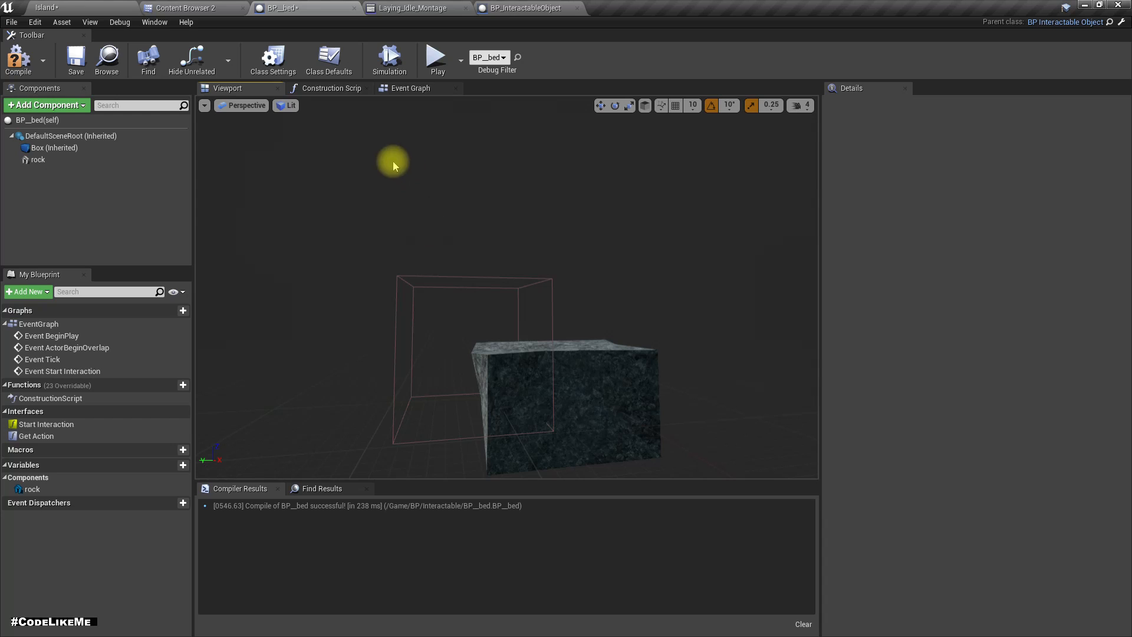
{"action": "left_click", "coordinate": [410, 88]}
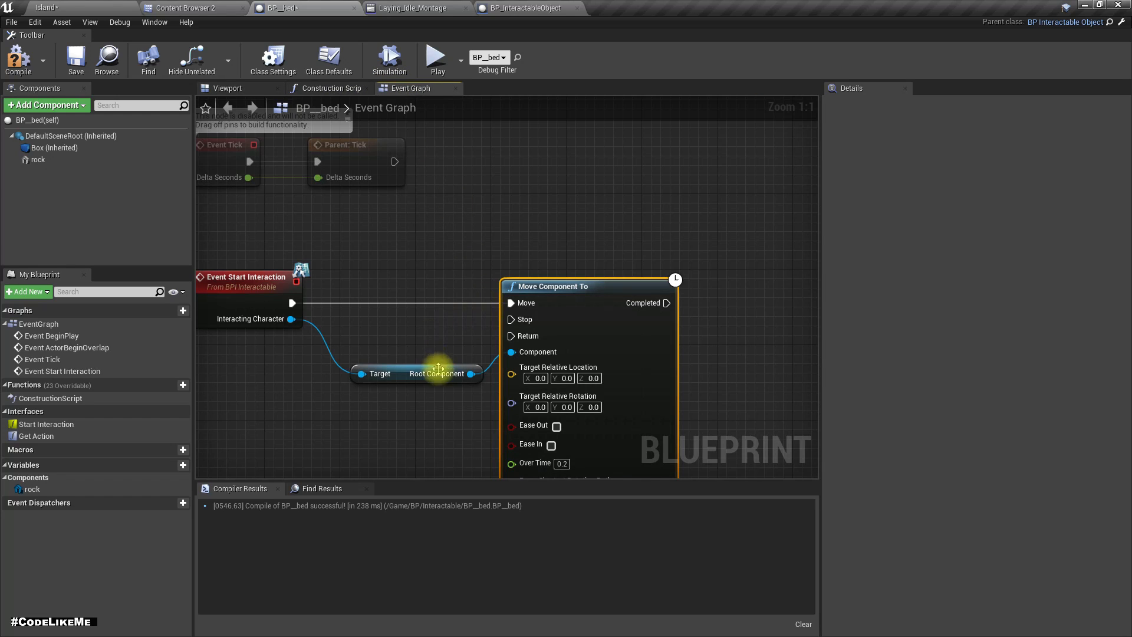
Step: Add a Box reference with a GetWorldTransform node and split its return value into location, rotation and scale
{"action": "right_click_drag", "start_coordinate": [271, 348], "coordinate": [421, 262]}
{"action": "left_click_drag", "start_coordinate": [53, 148], "coordinate": [272, 365]}
{"action": "left_click_drag", "start_coordinate": [358, 364], "coordinate": [386, 401]}
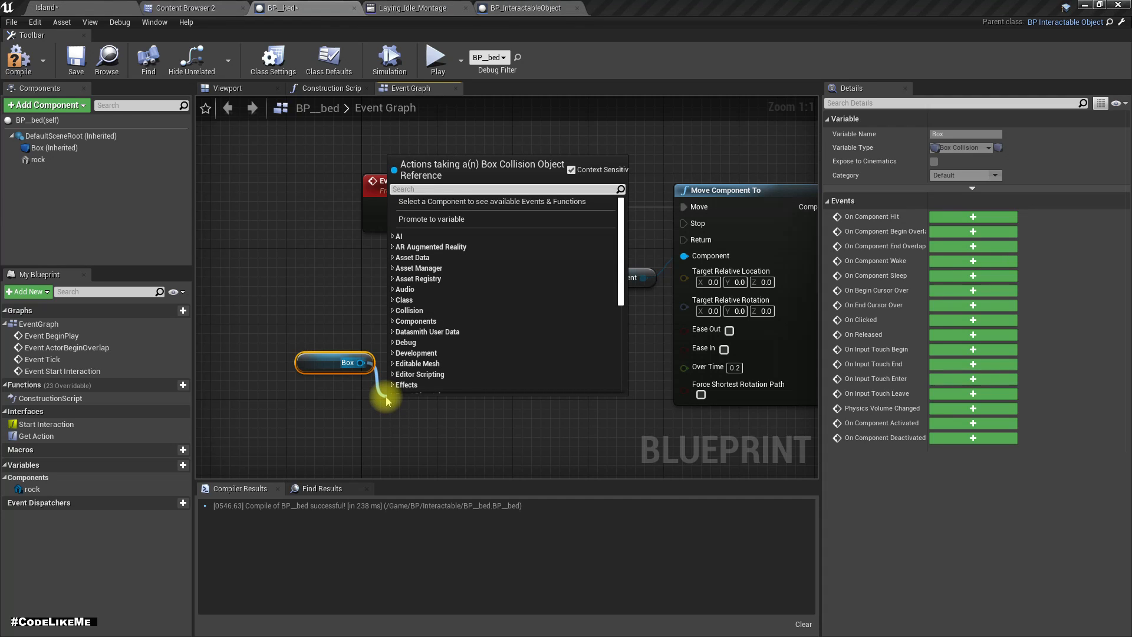
{"action": "type", "text": "get a"}
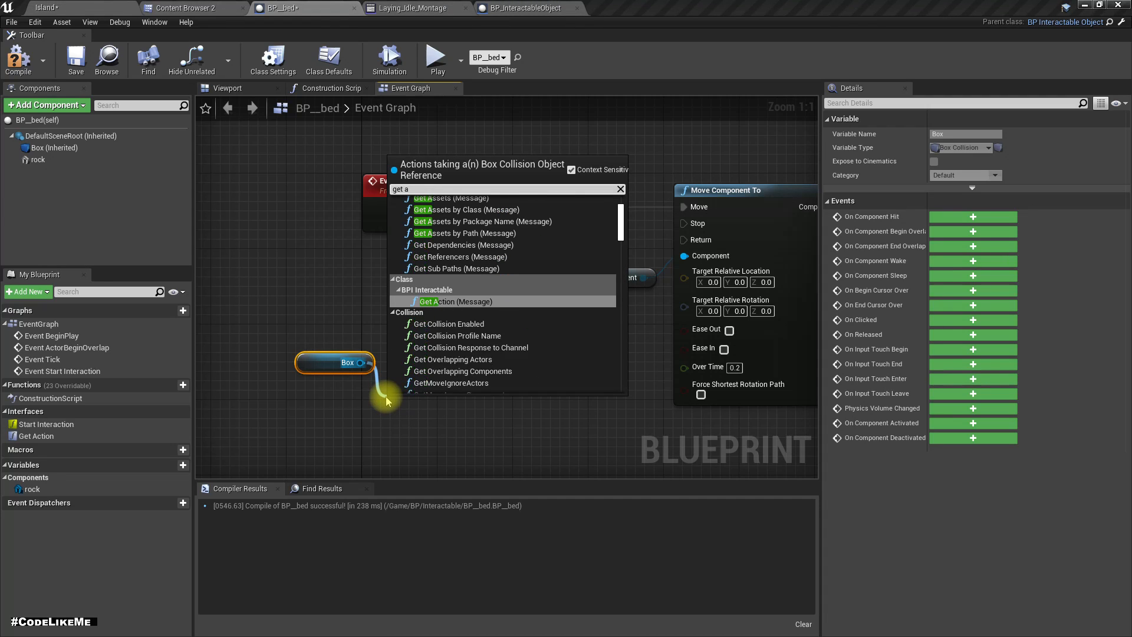
{"action": "key", "text": "BackSpace"}
{"action": "type", "text": "wor"}
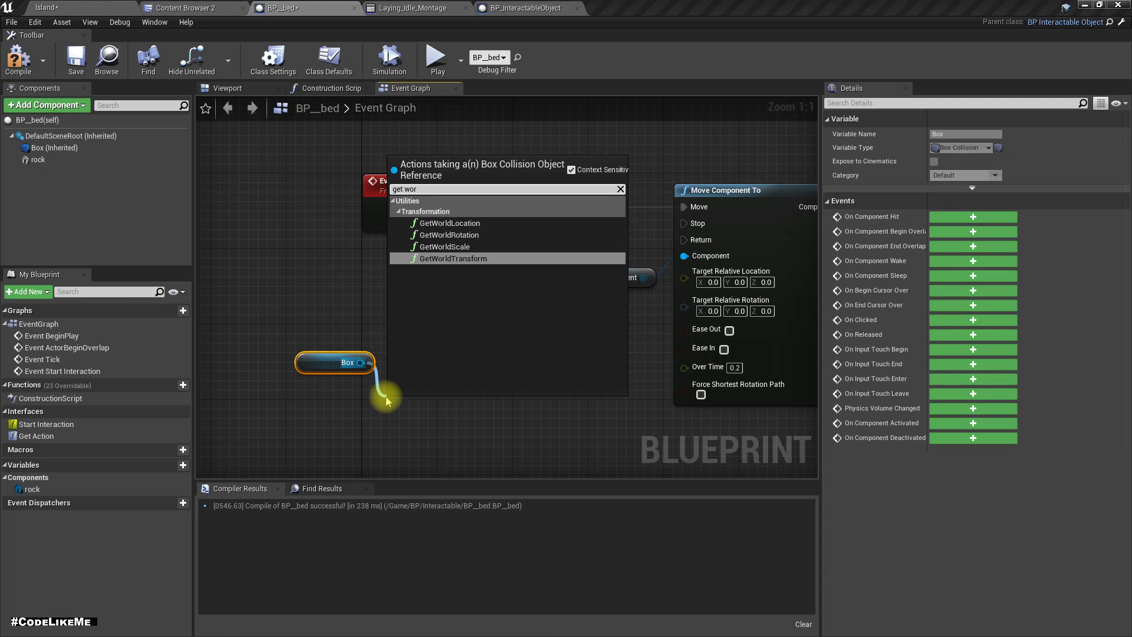
{"action": "key", "text": "Return"}
{"action": "right_click", "coordinate": [500, 433]}
{"action": "left_click", "coordinate": [528, 463]}
{"action": "scroll", "coordinate": [530, 449], "scroll_direction": "down", "scroll_amount": 2}
{"action": "scroll", "coordinate": [589, 265], "scroll_direction": "up", "scroll_amount": 2}
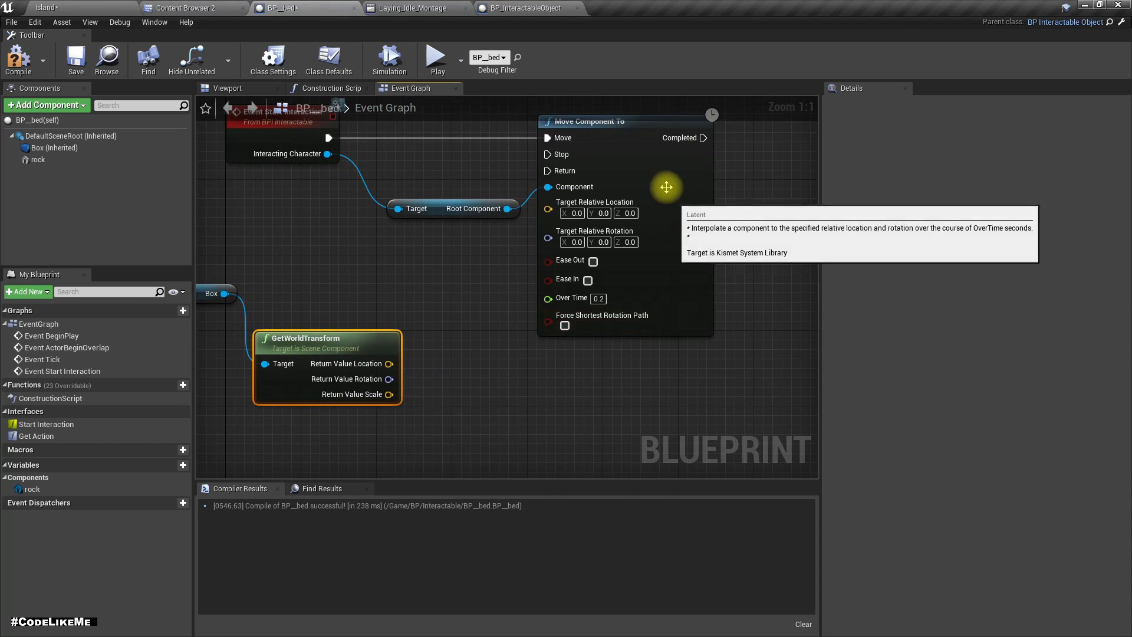
Step: Split the Target Relative Location and Box world location pins, and link the Box's X and Y to the target's X and Y
{"action": "left_click_drag", "start_coordinate": [683, 160], "coordinate": [693, 160]}
{"action": "right_click", "coordinate": [627, 240]}
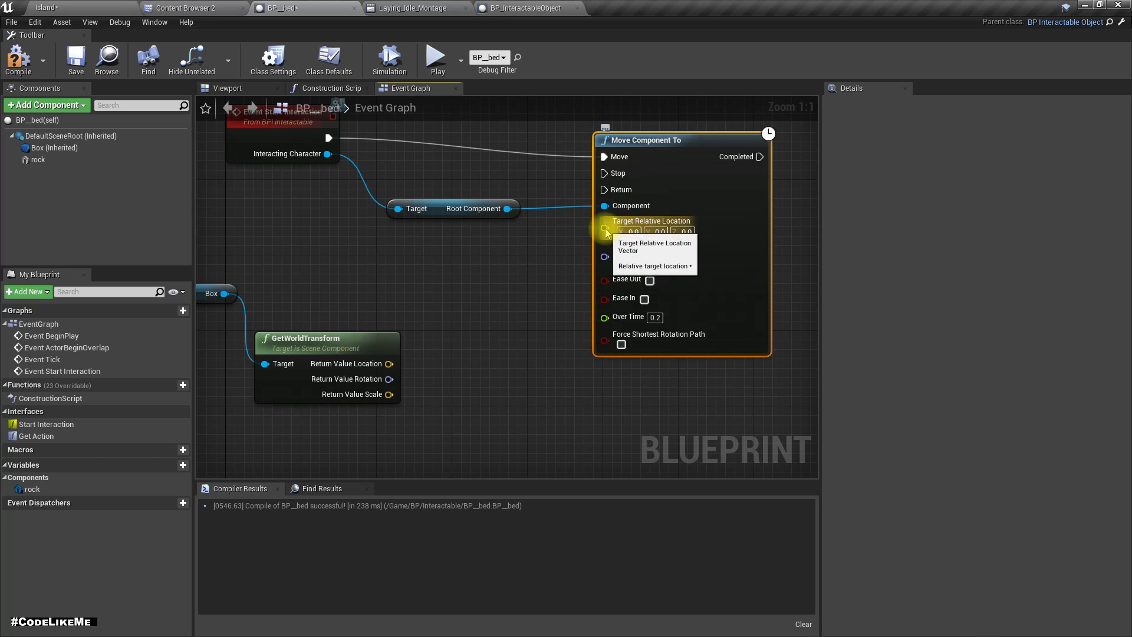
{"action": "left_click", "coordinate": [644, 257]}
{"action": "right_click_drag", "start_coordinate": [547, 326], "coordinate": [588, 321]}
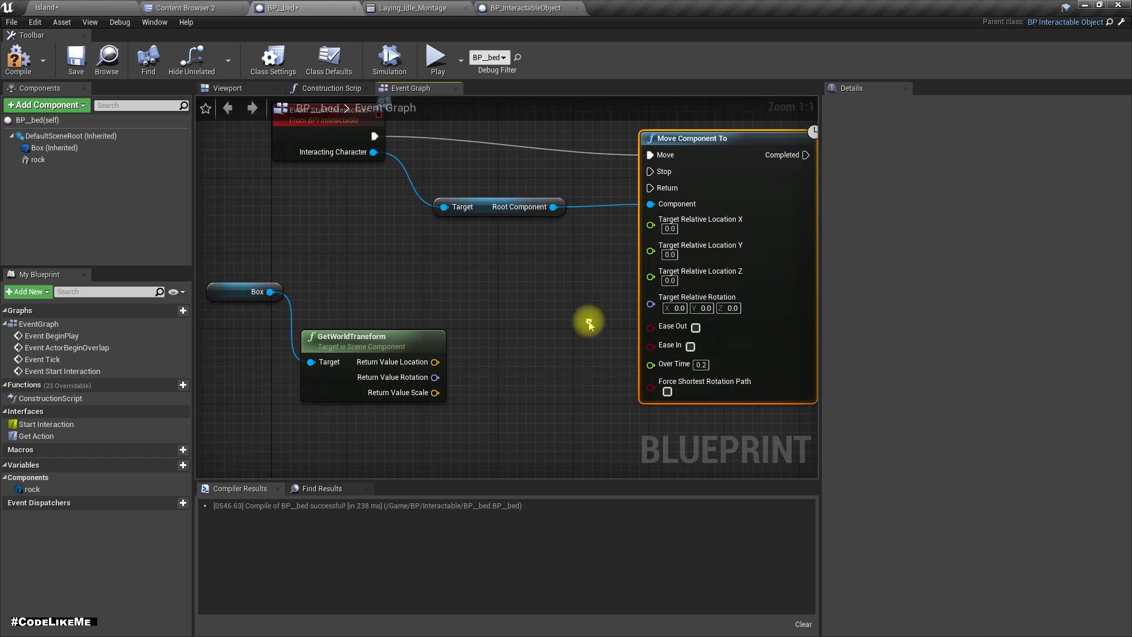
{"action": "right_click", "coordinate": [438, 359]}
{"action": "left_click", "coordinate": [462, 391]}
{"action": "mouse_move", "coordinate": [442, 362]}
{"action": "left_mouse_down"}
{"action": "mouse_move", "coordinate": [650, 225]}
{"action": "mouse_move", "coordinate": [505, 361]}
{"action": "mouse_move", "coordinate": [442, 378]}
{"action": "left_mouse_up"}
Step: Add a GetActorLocation node for the Interacting Character and split its return value into X, Y and Z
{"action": "left_click_drag", "start_coordinate": [374, 152], "coordinate": [376, 239]}
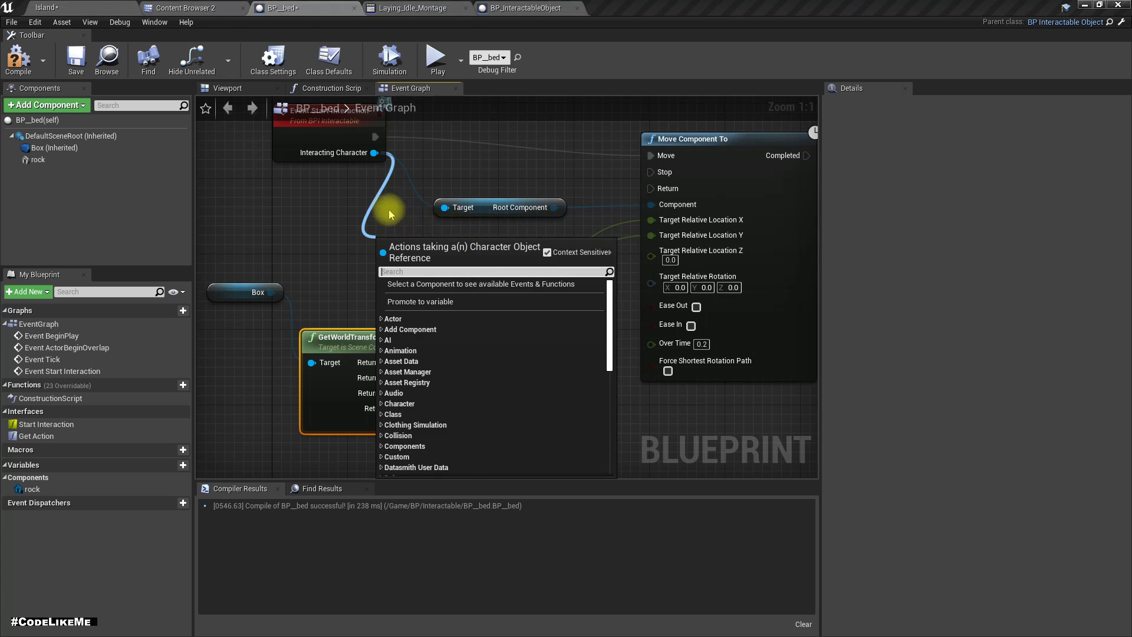
{"action": "right_click_drag", "start_coordinate": [389, 215], "coordinate": [422, 183]}
{"action": "left_click_drag", "start_coordinate": [410, 131], "coordinate": [406, 207]}
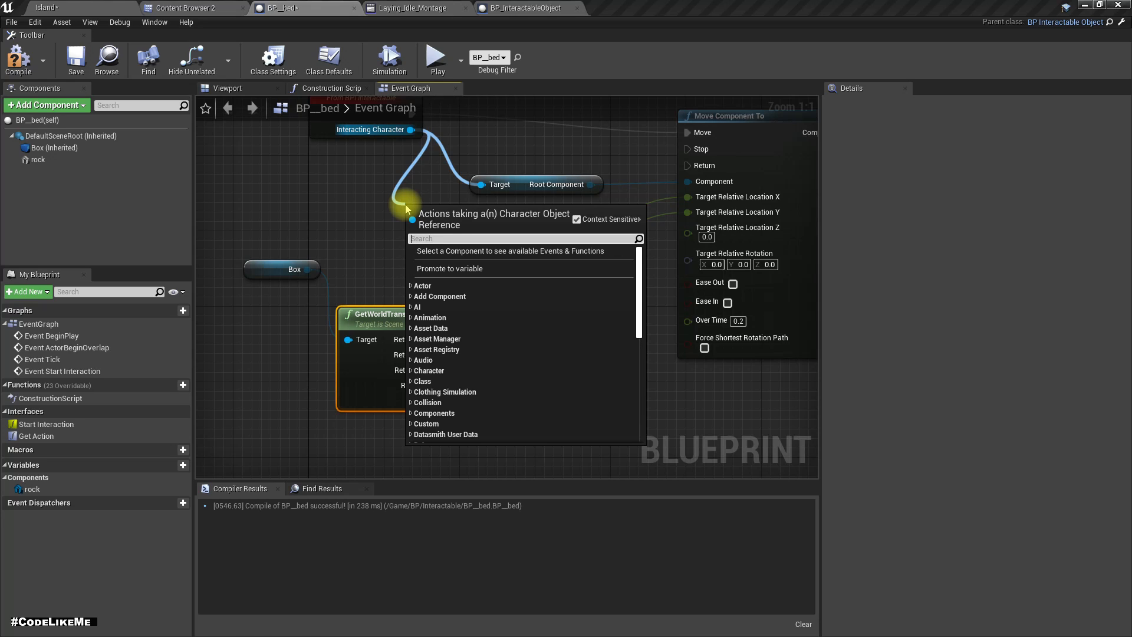
{"action": "type", "text": "get ac"}
{"action": "type", "text": "tor loc"}
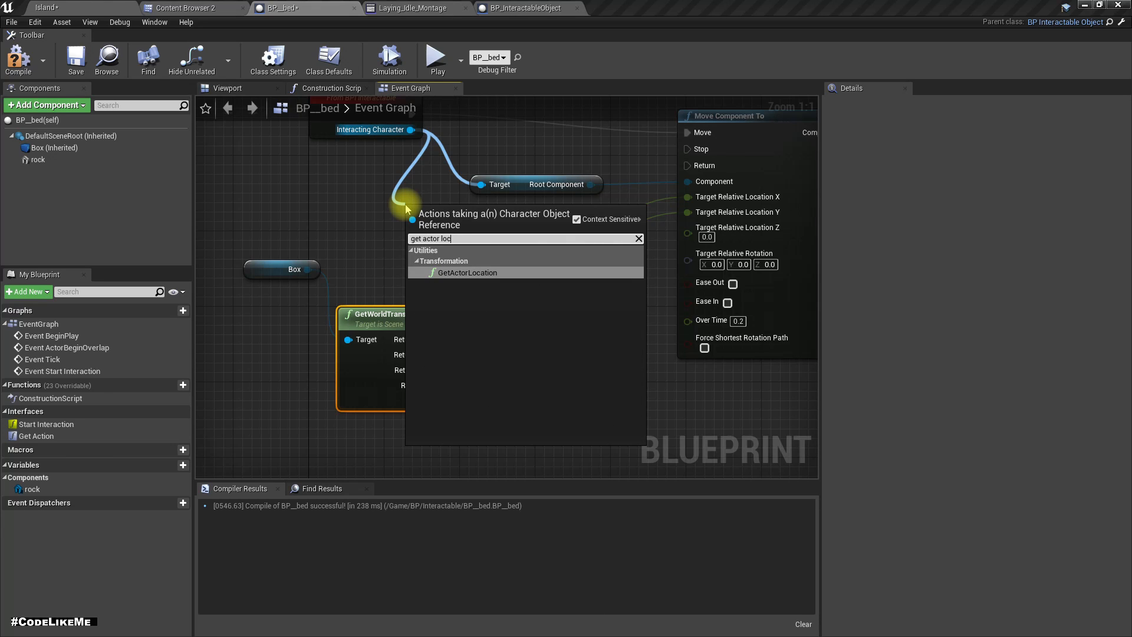
{"action": "key", "text": "Return"}
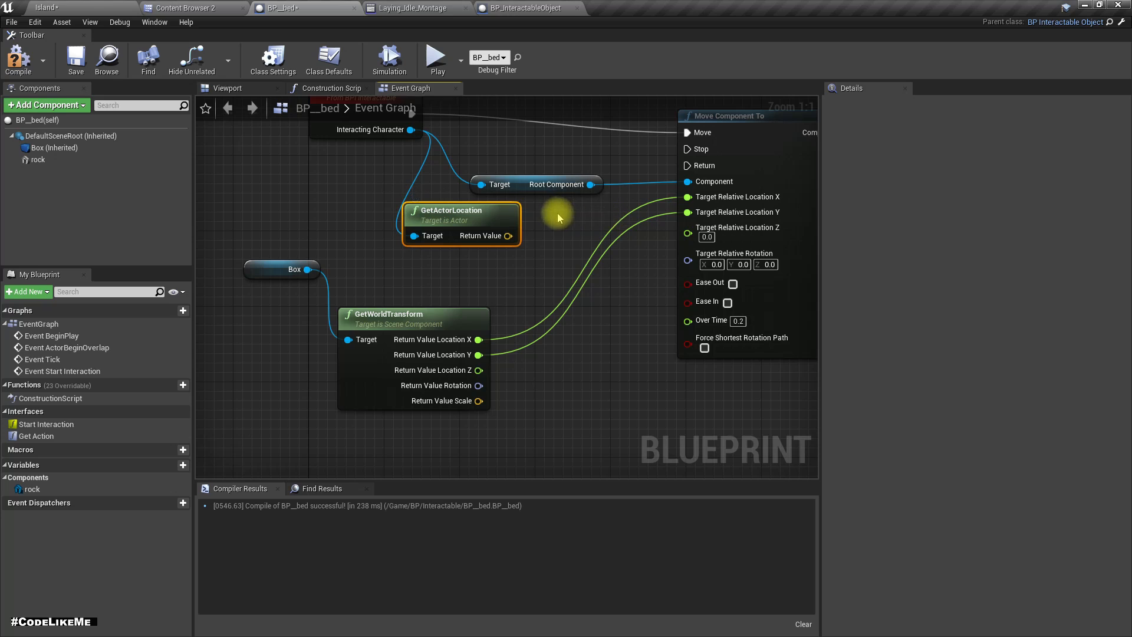
{"action": "left_click_drag", "start_coordinate": [494, 216], "coordinate": [475, 244]}
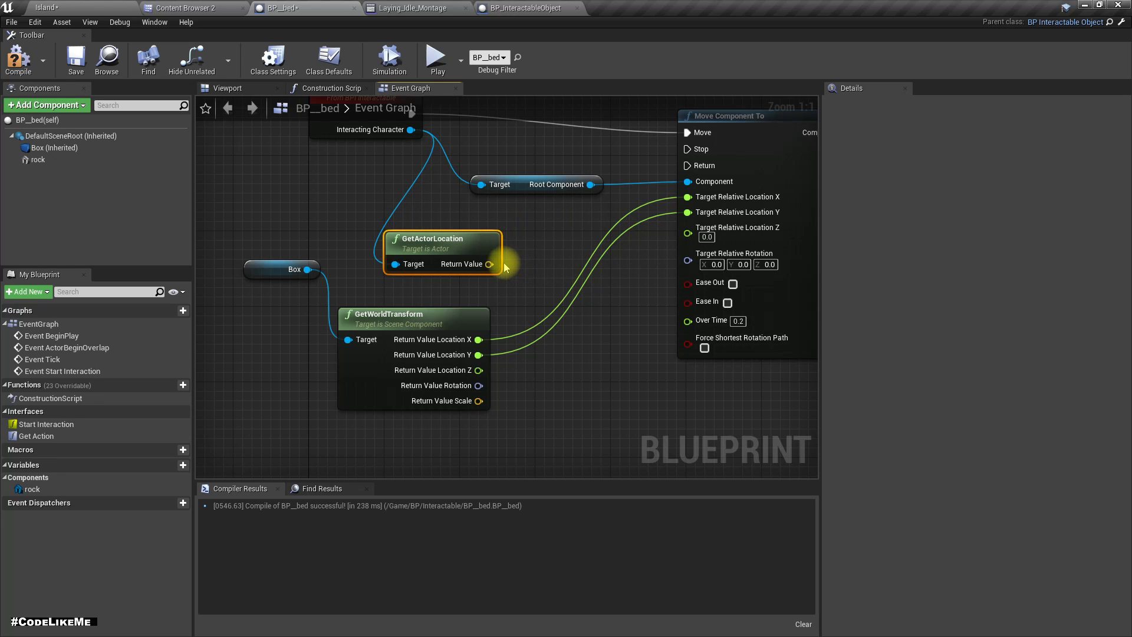
{"action": "right_click", "coordinate": [481, 265]}
{"action": "left_click", "coordinate": [495, 282]}
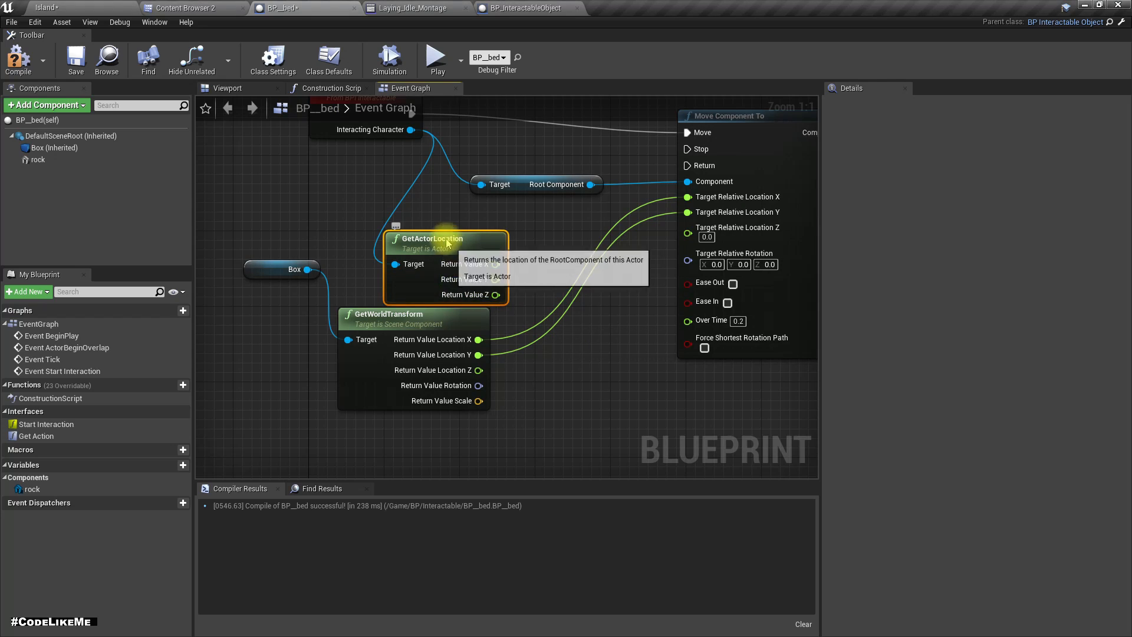
{"action": "left_click_drag", "start_coordinate": [451, 247], "coordinate": [442, 228]}
Step: Link the character's location Z and the Box's rotation to Move Component To, set Over Time to 0.5, and compile BP__bed
{"action": "left_click_drag", "start_coordinate": [486, 276], "coordinate": [694, 235]}
{"action": "right_click_drag", "start_coordinate": [606, 299], "coordinate": [582, 286]}
{"action": "left_click_drag", "start_coordinate": [454, 372], "coordinate": [666, 236]}
{"action": "right_click_drag", "start_coordinate": [630, 324], "coordinate": [555, 358]}
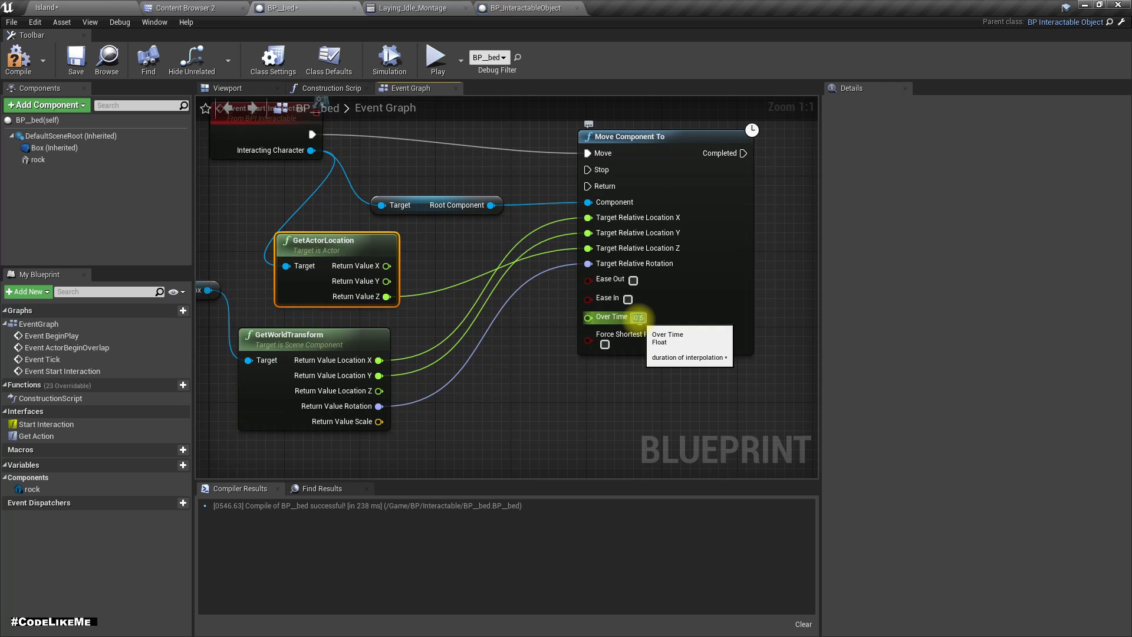
{"action": "left_click", "coordinate": [18, 59]}
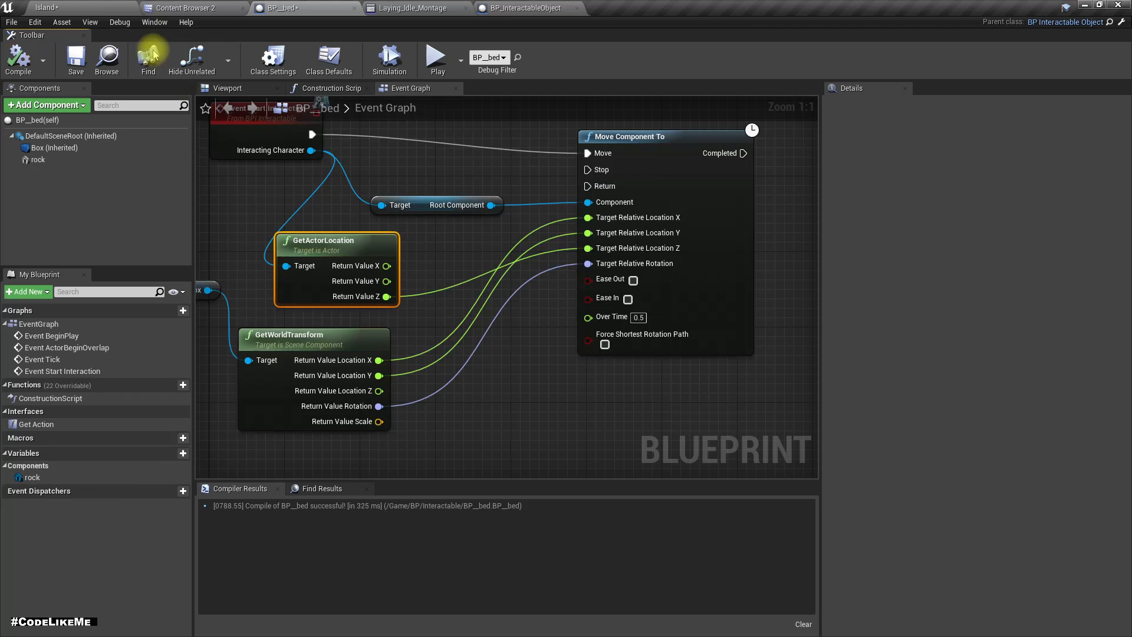
Step: Play the Island level, walk the character to the rock bed and trigger its Sleep interaction
{"action": "left_click", "coordinate": [107, 8]}
{"action": "key", "text": "alt+p"}
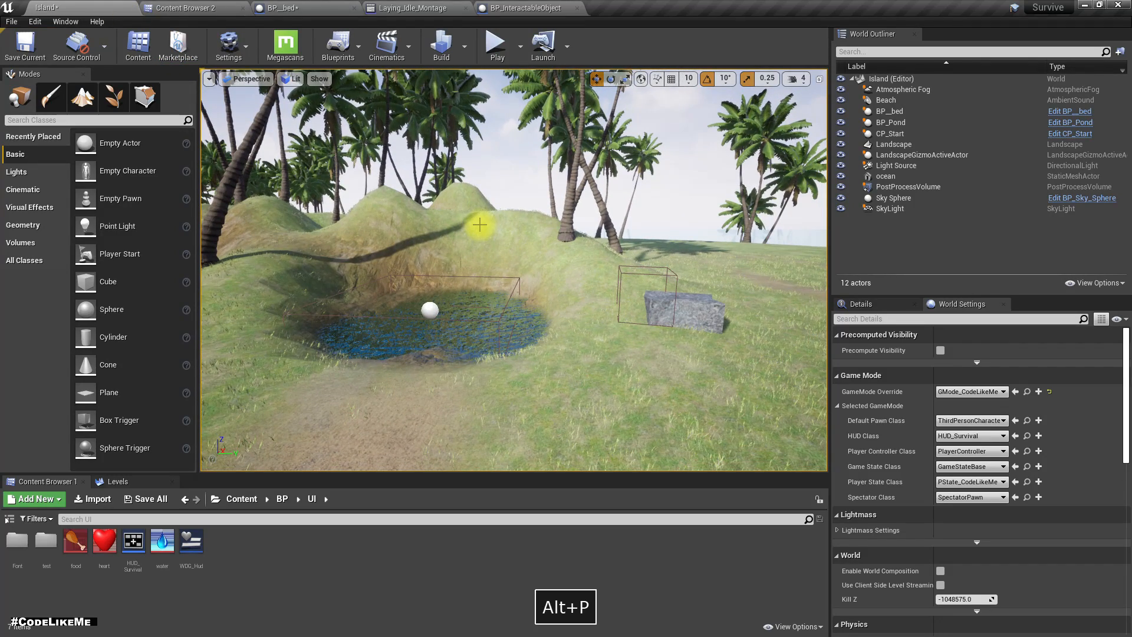
{"action": "key", "text": "w"}
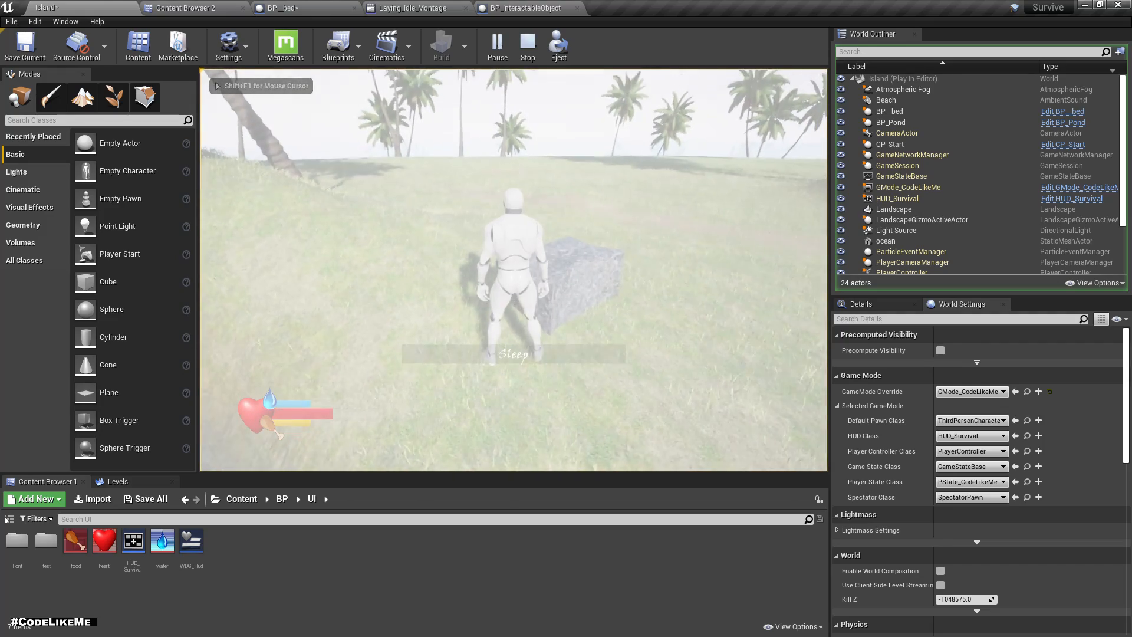
{"action": "key", "text": "a"}
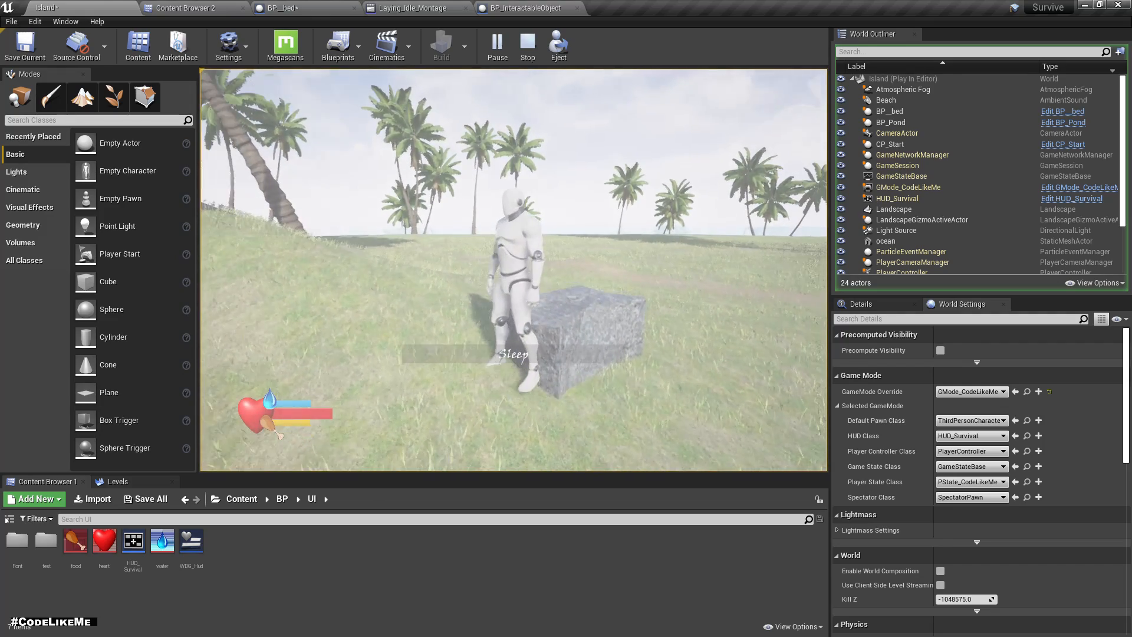
{"action": "key", "text": "e"}
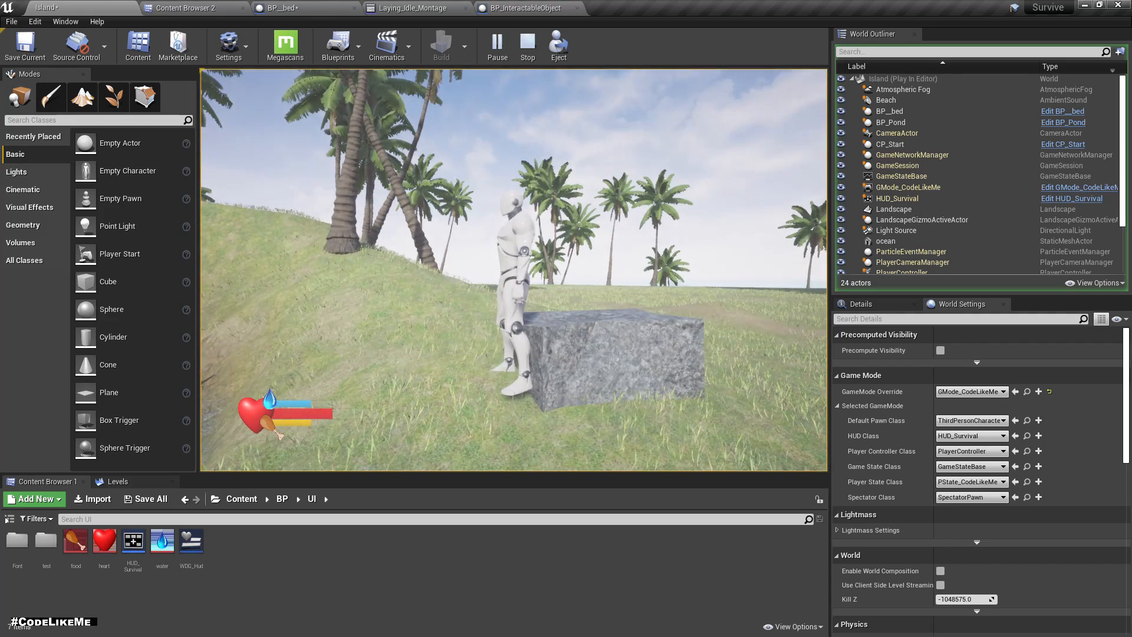
Step: Stop playing the level and add a Get Mesh node from the Interacting Character in the BP__bed event graph
{"action": "key", "text": "Escape"}
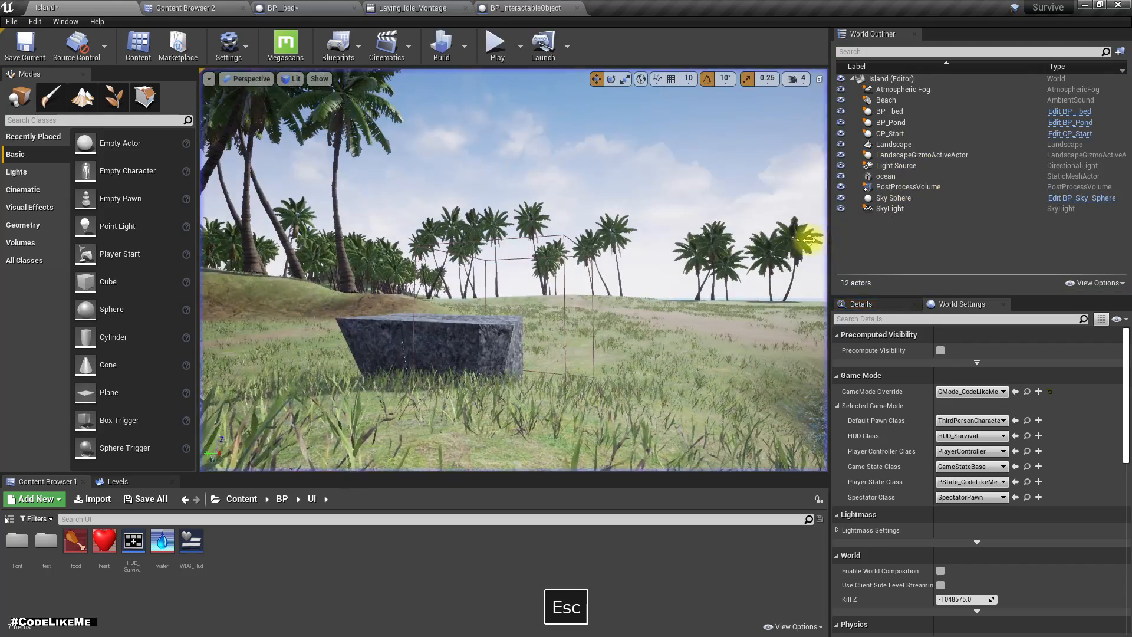
{"action": "left_click", "coordinate": [330, 6]}
{"action": "right_click_drag", "start_coordinate": [485, 232], "coordinate": [410, 240]}
{"action": "left_click_drag", "start_coordinate": [247, 164], "coordinate": [520, 406]}
{"action": "type", "text": "mesh"}
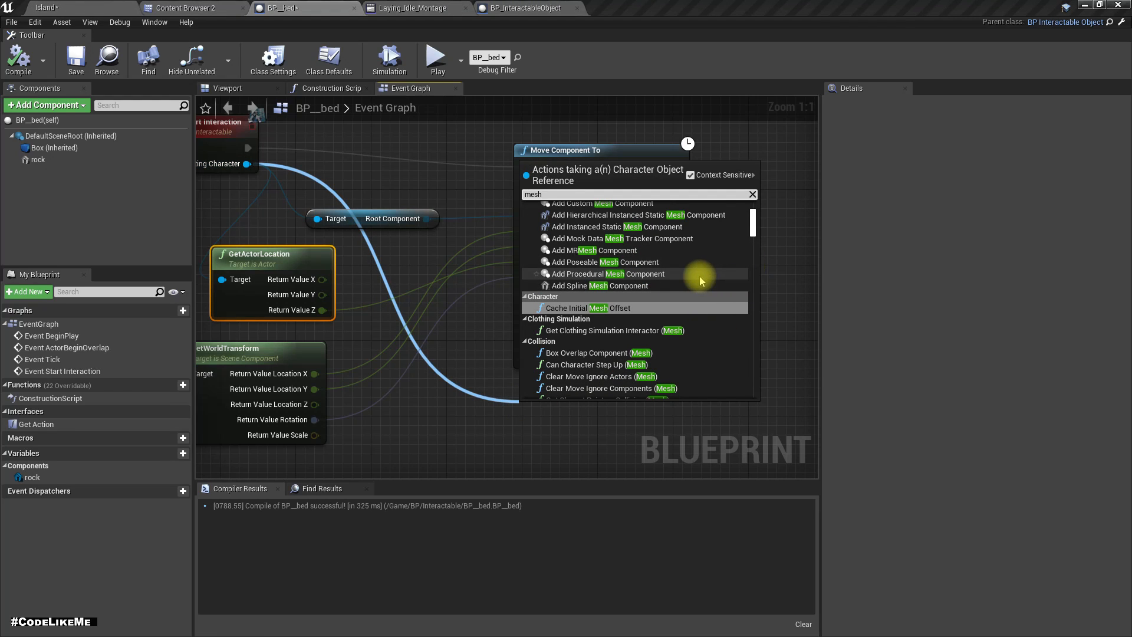
{"action": "scroll", "coordinate": [700, 276], "scroll_direction": "down", "scroll_amount": 5}
{"action": "scroll", "coordinate": [702, 277], "scroll_direction": "down", "scroll_amount": 8}
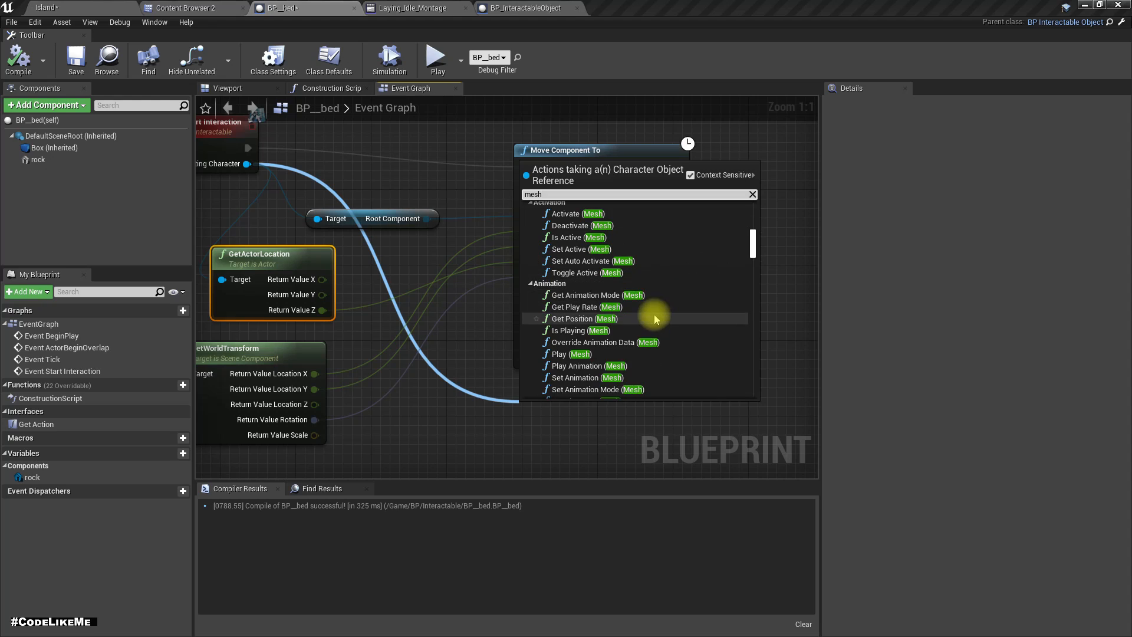
{"action": "scroll", "coordinate": [696, 318], "scroll_direction": "down", "scroll_amount": 5}
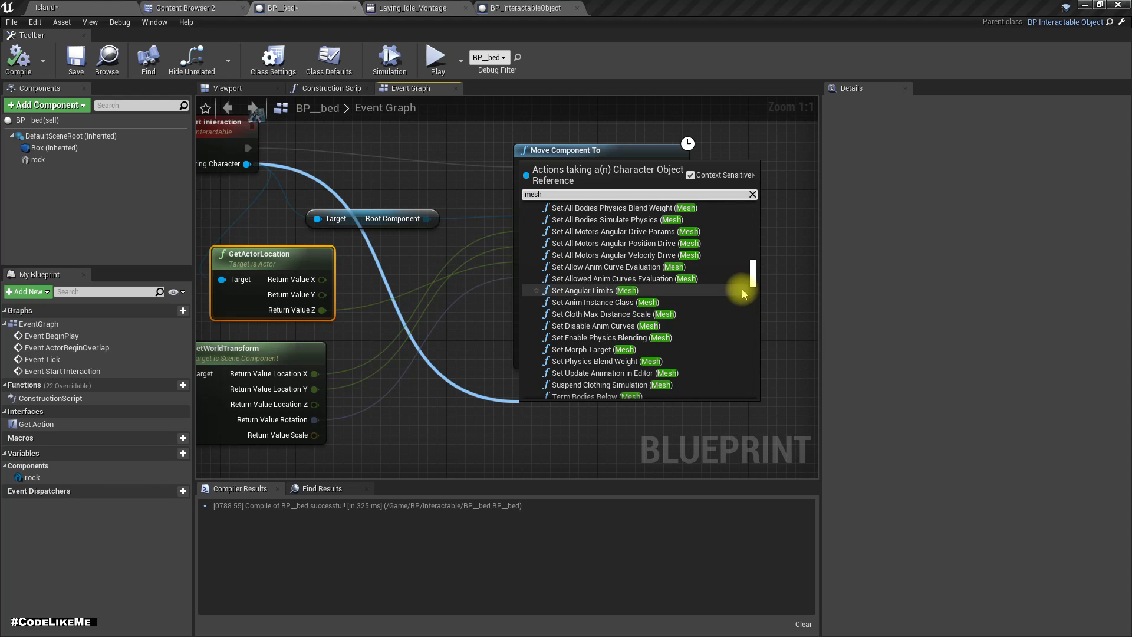
{"action": "left_click_drag", "start_coordinate": [752, 268], "coordinate": [755, 389]}
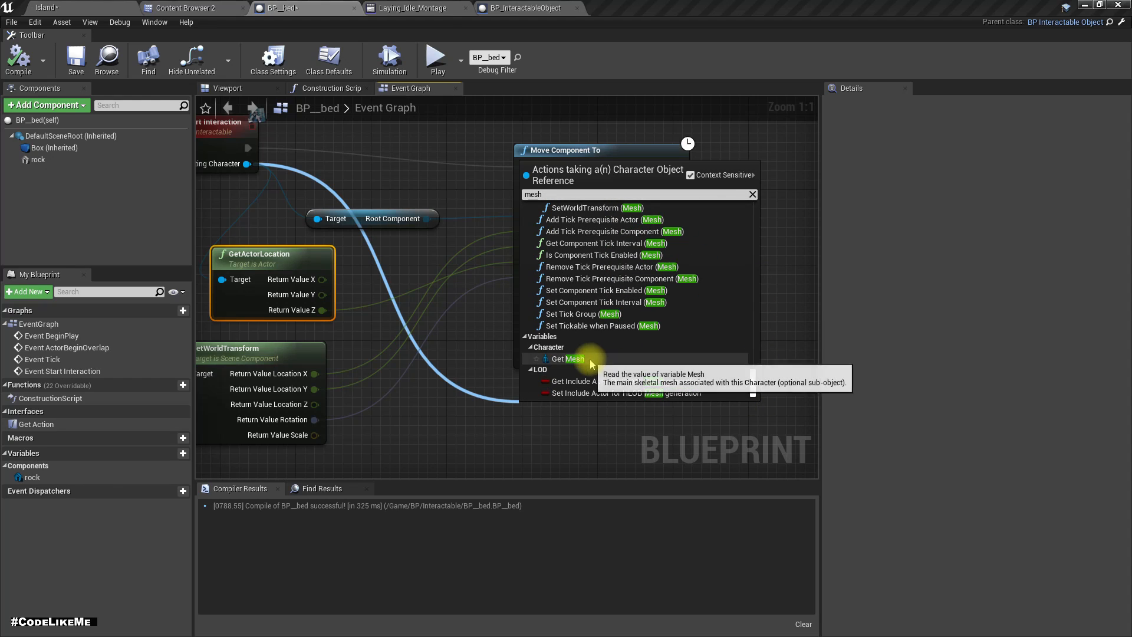
{"action": "left_click", "coordinate": [610, 359]}
Step: Place the Mesh node to the right of the Move Component To node
{"action": "right_click_drag", "start_coordinate": [670, 379], "coordinate": [433, 422]}
{"action": "left_click_drag", "start_coordinate": [374, 428], "coordinate": [584, 295]}
{"action": "left_click", "coordinate": [517, 439]}
{"action": "left_click_drag", "start_coordinate": [412, 428], "coordinate": [597, 361]}
Step: Add a Play Montage node for the Mesh that plays Sitting_Montage, triggered by Move Component To's Completed output
{"action": "right_click_drag", "start_coordinate": [639, 330], "coordinate": [546, 338]}
{"action": "left_click_drag", "start_coordinate": [551, 371], "coordinate": [578, 309]}
{"action": "type", "text": "play mon"}
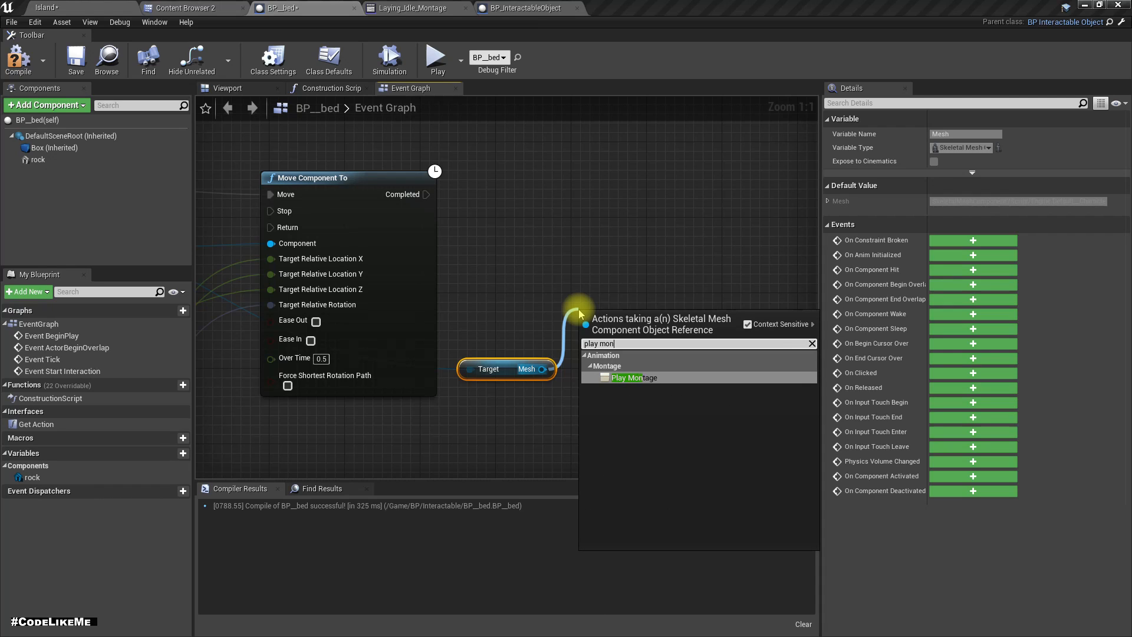
{"action": "key", "text": "Return"}
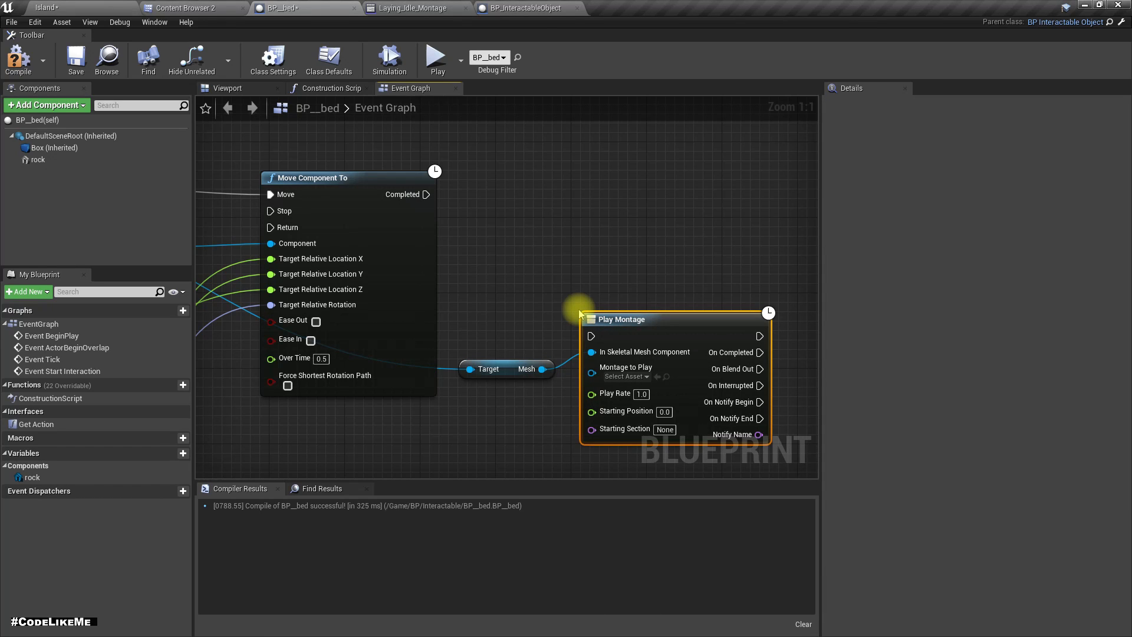
{"action": "left_click_drag", "start_coordinate": [630, 328], "coordinate": [427, 197]}
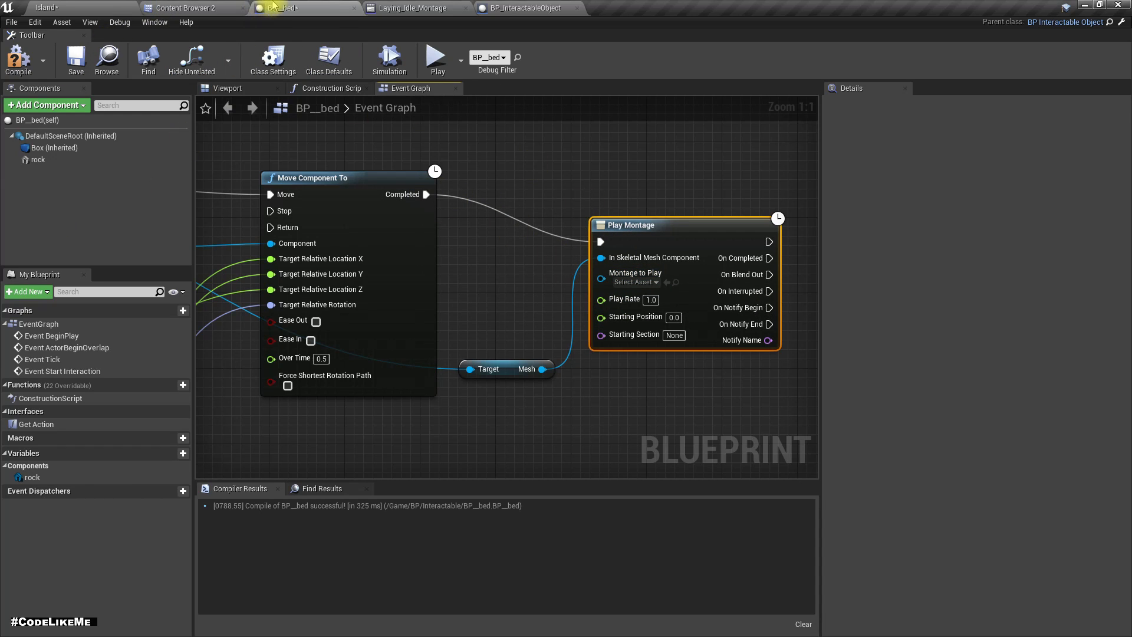
{"action": "left_click", "coordinate": [182, 8]}
{"action": "left_click_drag", "start_coordinate": [749, 118], "coordinate": [642, 287]}
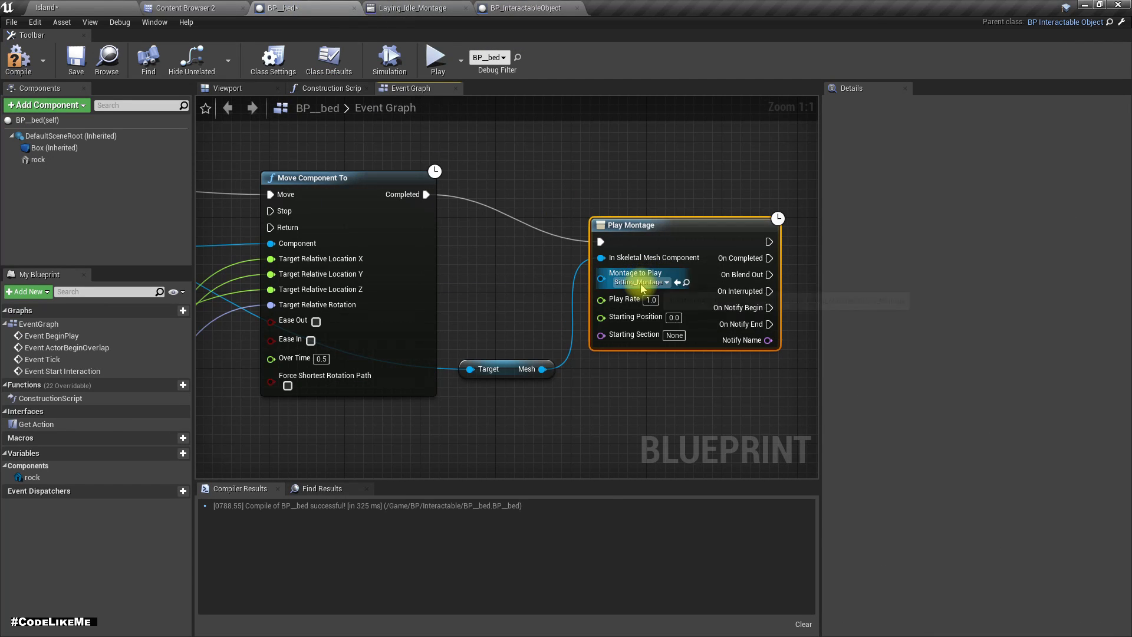
Step: Open Sitting_Montage and scrub its timeline to examine the pose around the montage notify
{"action": "left_click", "coordinate": [685, 282]}
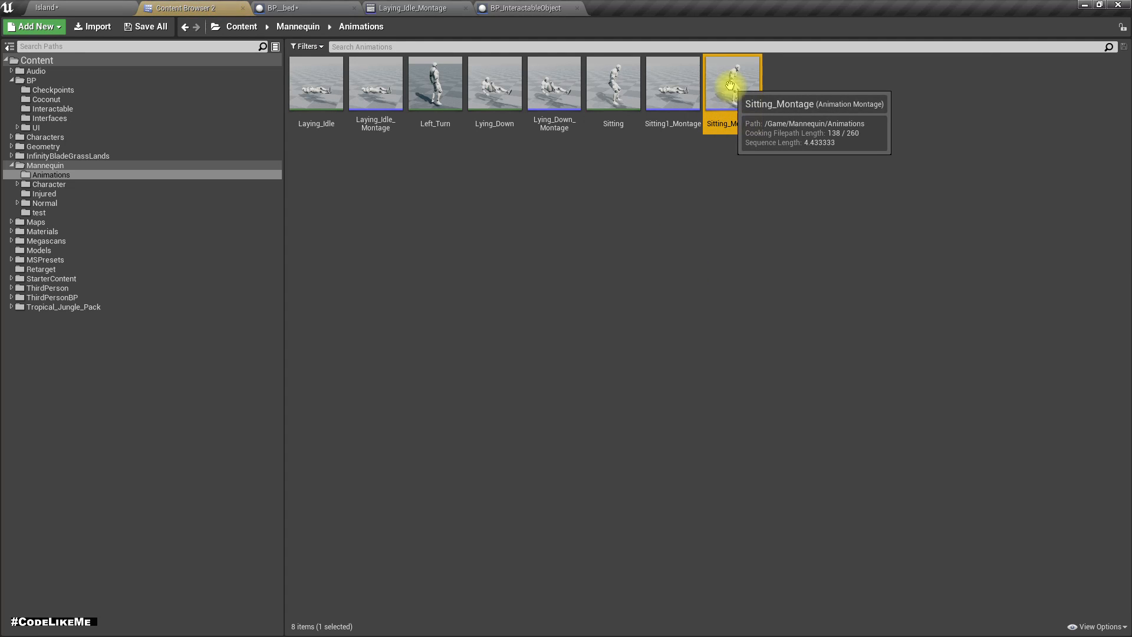
{"action": "double_click", "coordinate": [730, 85]}
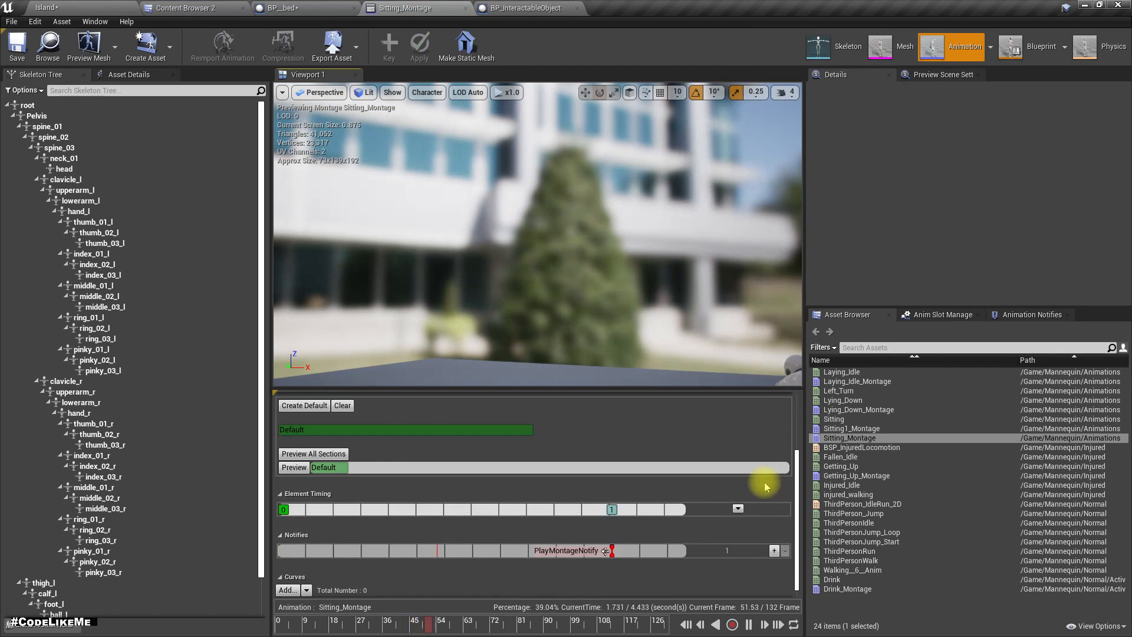
{"action": "left_click_drag", "start_coordinate": [532, 620], "coordinate": [582, 622]}
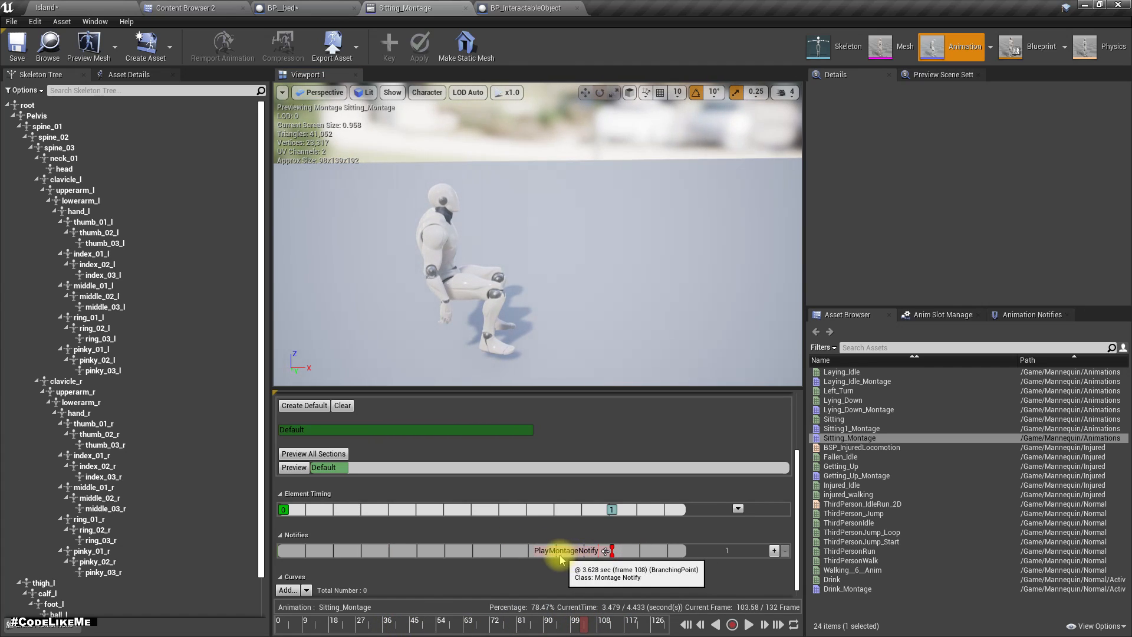
{"action": "right_click", "coordinate": [647, 560]}
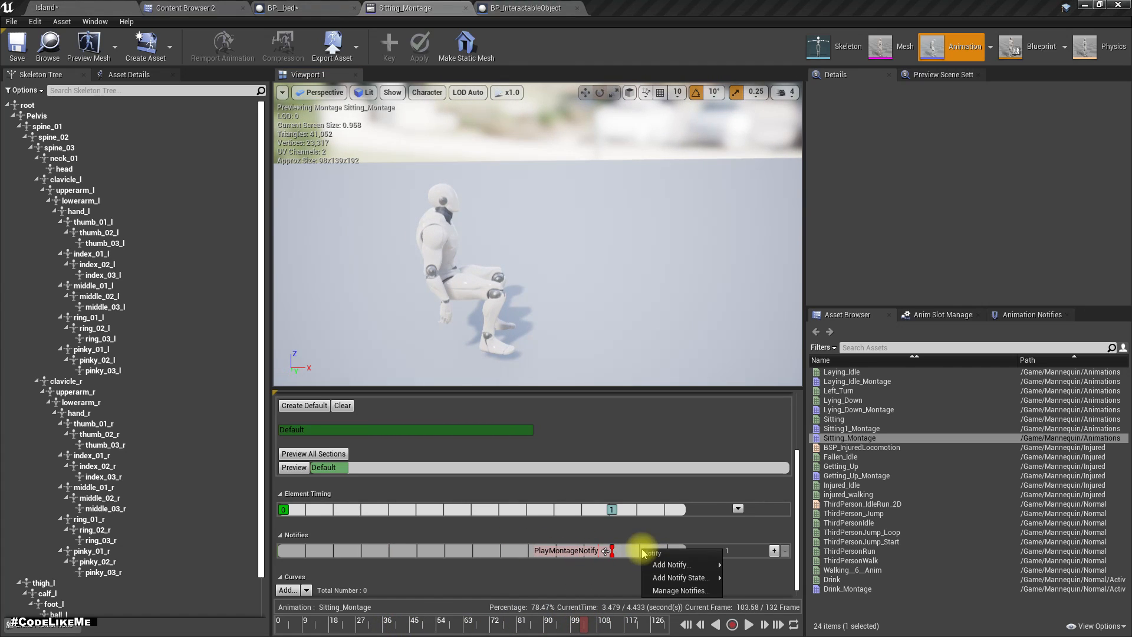
{"action": "mouse_move", "coordinate": [691, 565]}
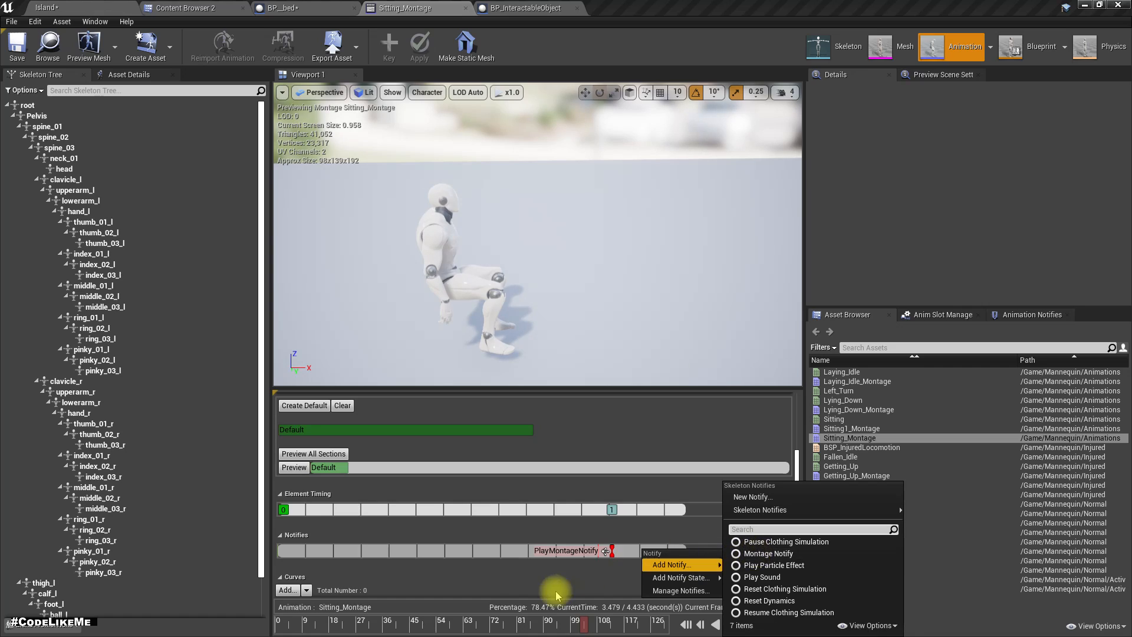
{"action": "left_click", "coordinate": [531, 581]}
{"action": "left_click_drag", "start_coordinate": [581, 627], "coordinate": [513, 624]}
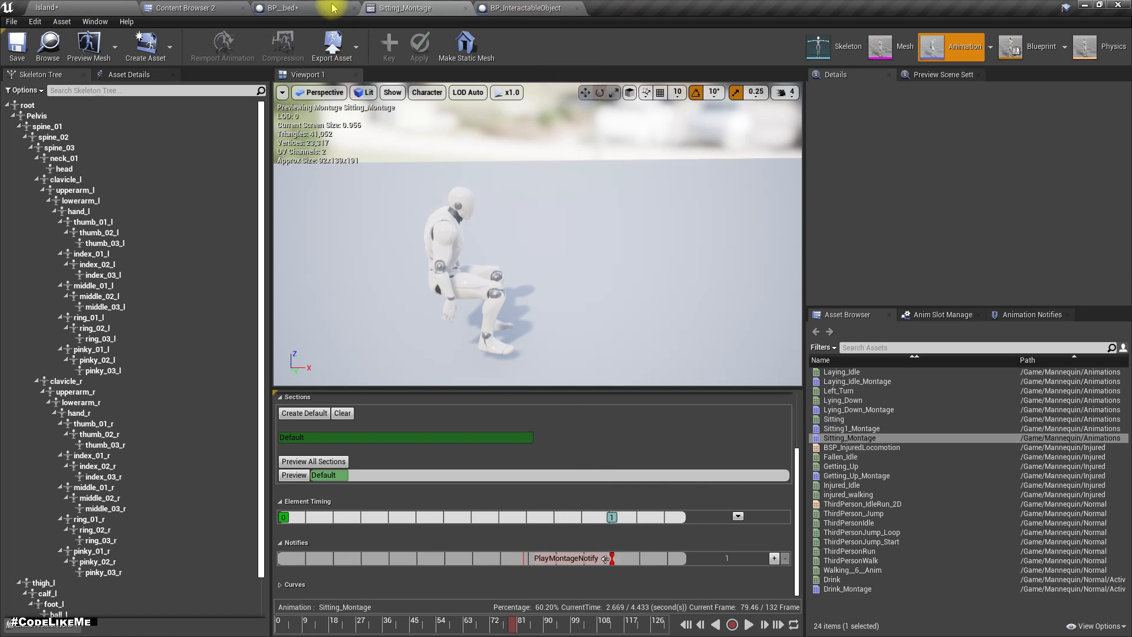
Step: Duplicate the Play Montage node in BP__bed, place the copy to its right, and link the Mesh to the copy
{"action": "left_click", "coordinate": [282, 8]}
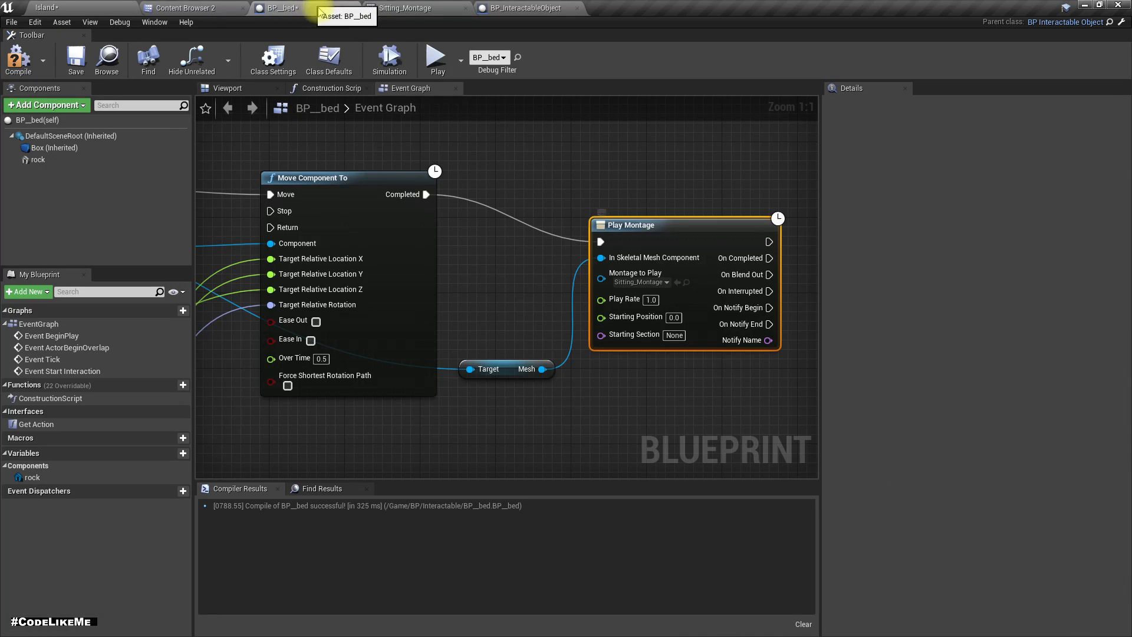
{"action": "right_click_drag", "start_coordinate": [637, 336], "coordinate": [360, 324]}
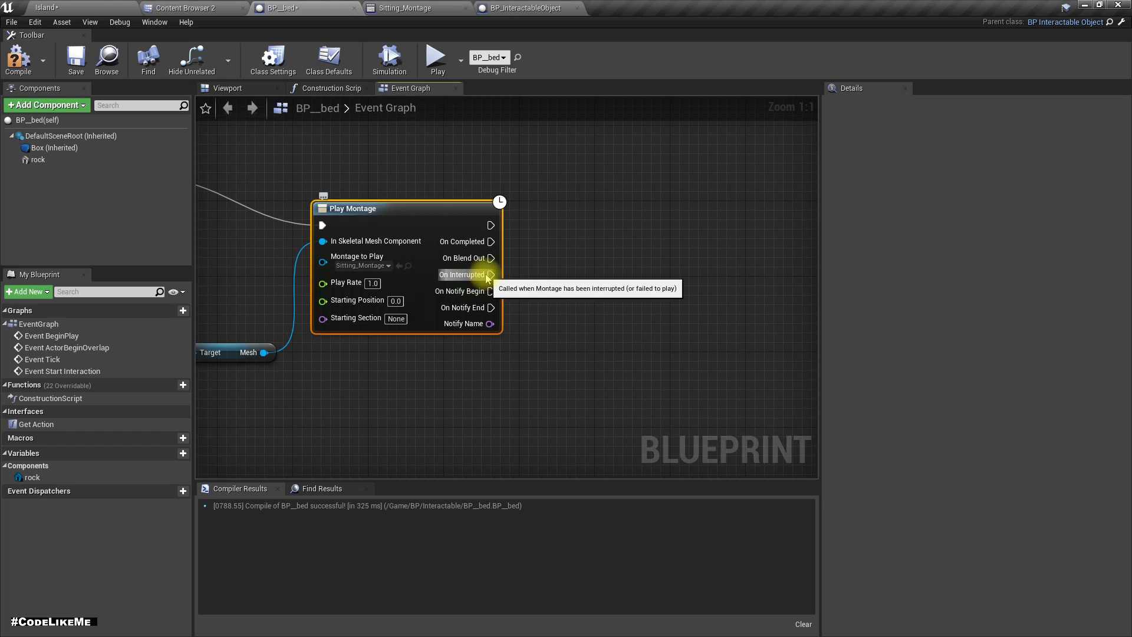
{"action": "left_click_drag", "start_coordinate": [491, 291], "coordinate": [561, 292]}
{"action": "left_click", "coordinate": [392, 203]}
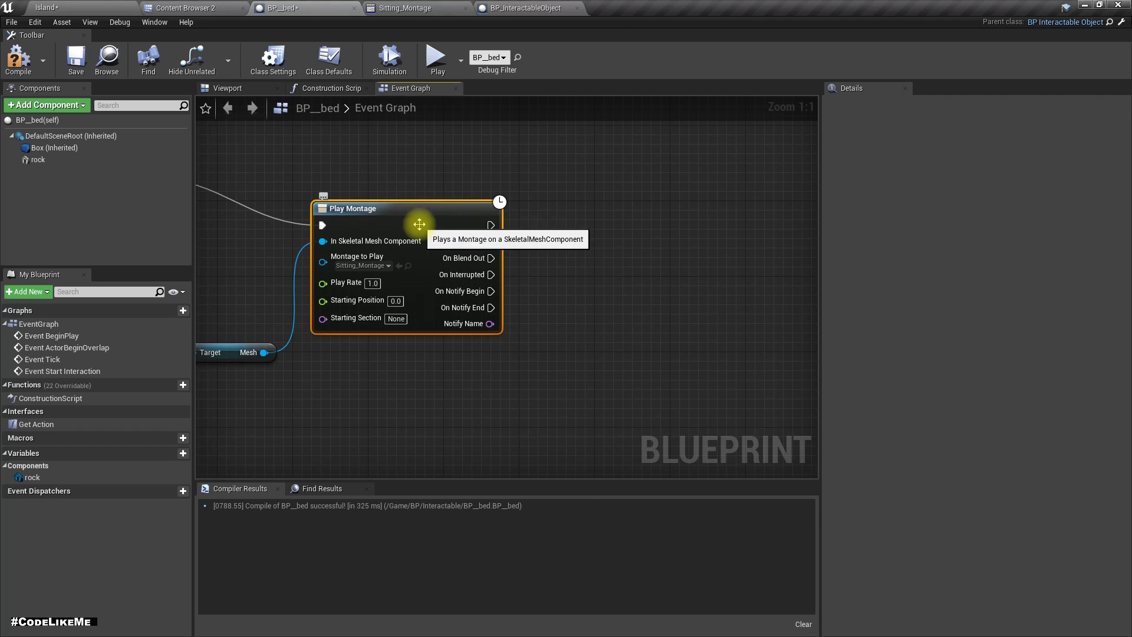
{"action": "key", "text": "ctrl+w"}
{"action": "left_click_drag", "start_coordinate": [549, 244], "coordinate": [668, 220]}
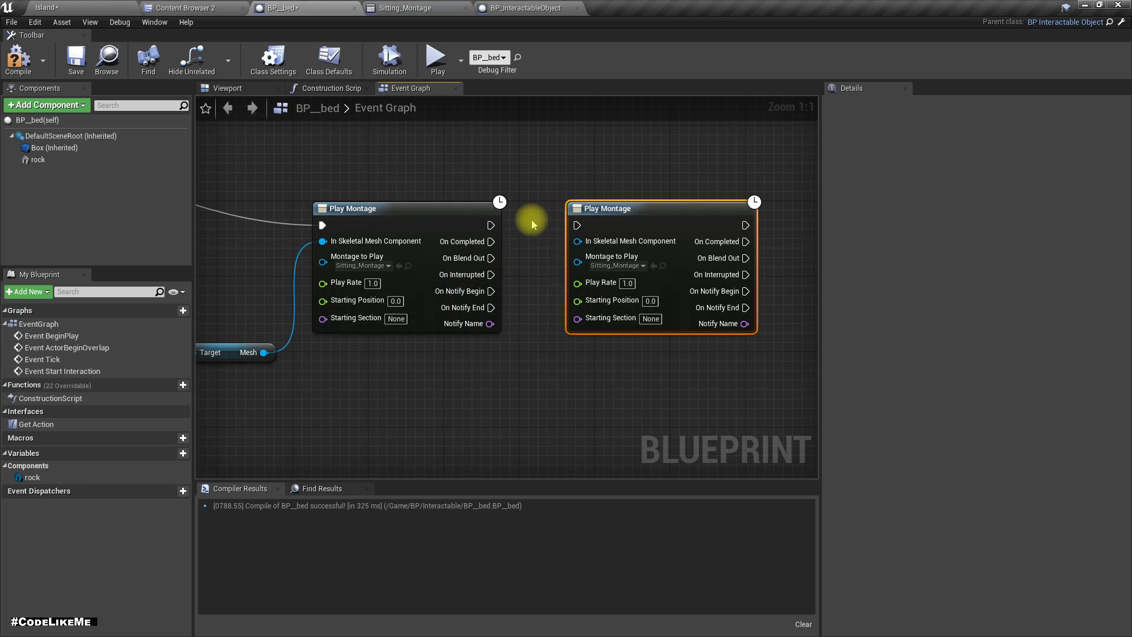
{"action": "left_click_drag", "start_coordinate": [489, 224], "coordinate": [577, 225]}
{"action": "left_click_drag", "start_coordinate": [263, 352], "coordinate": [577, 241]}
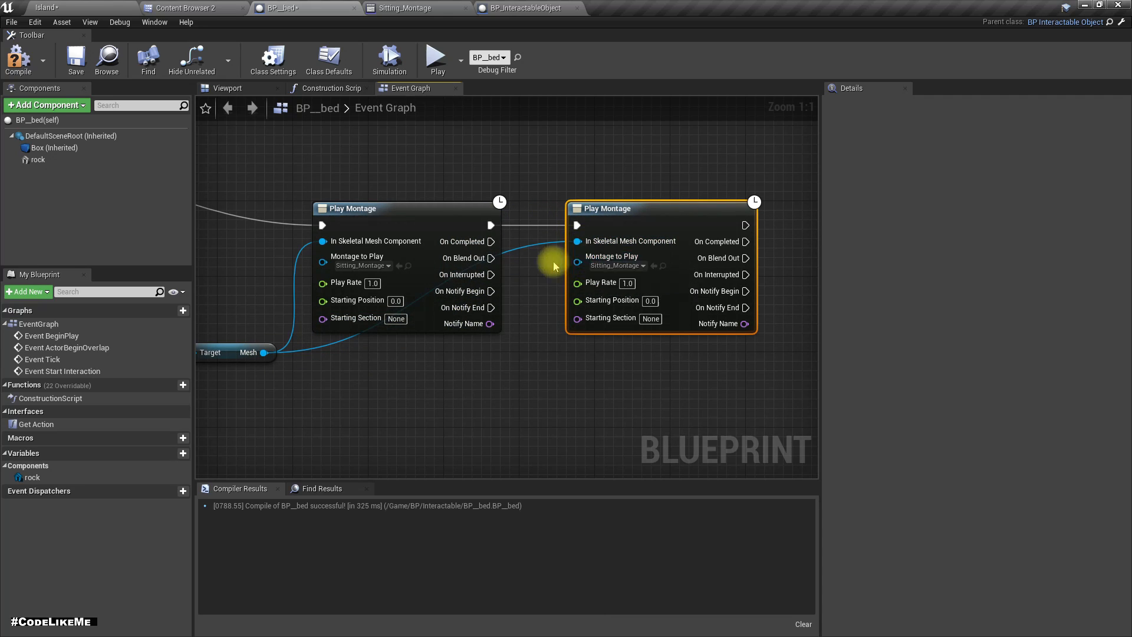
Step: Trigger the second Play Montage only from the first one's On Notify Begin and set its montage to Lying_Down_Montage
{"action": "right_click", "coordinate": [489, 224]}
{"action": "left_click", "coordinate": [534, 253]}
{"action": "left_click_drag", "start_coordinate": [491, 291], "coordinate": [577, 225]}
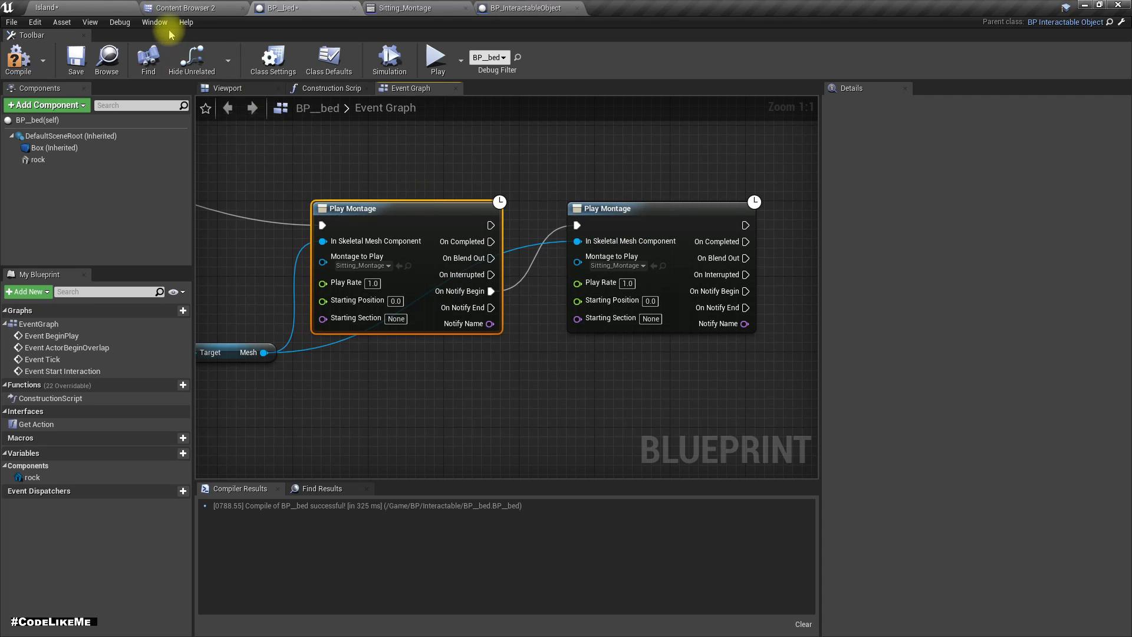
{"action": "left_click", "coordinate": [176, 8]}
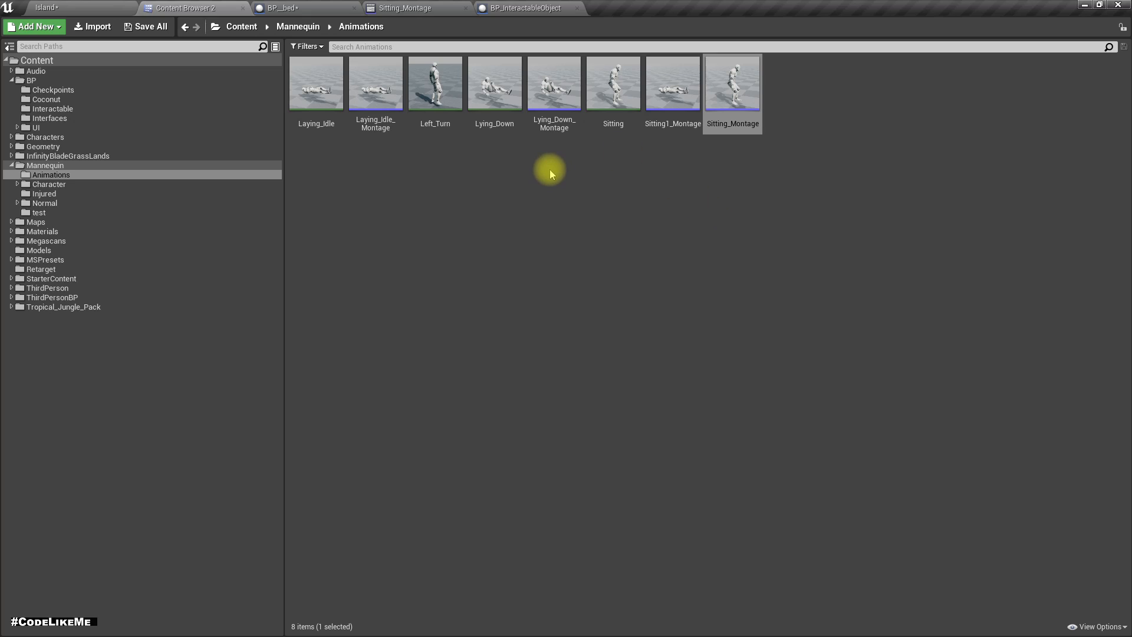
{"action": "left_click_drag", "start_coordinate": [538, 112], "coordinate": [617, 271]}
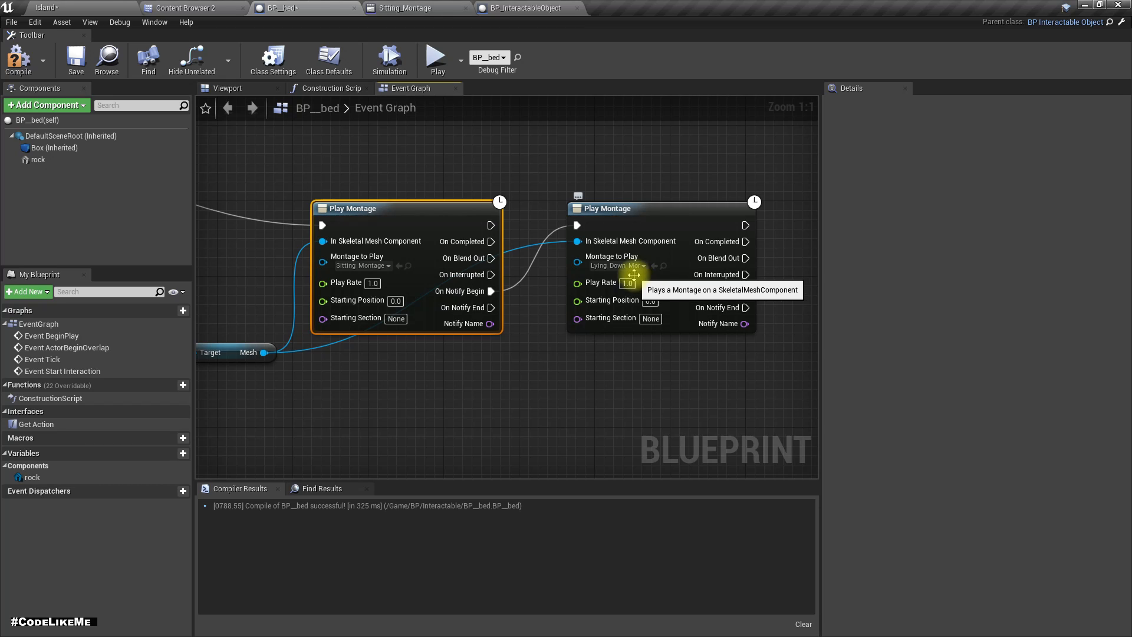
Step: Duplicate the Lying_Down_Montage node, place the copy to its right, and trigger it from the original's On Notify Begin
{"action": "right_click_drag", "start_coordinate": [583, 394], "coordinate": [503, 383]}
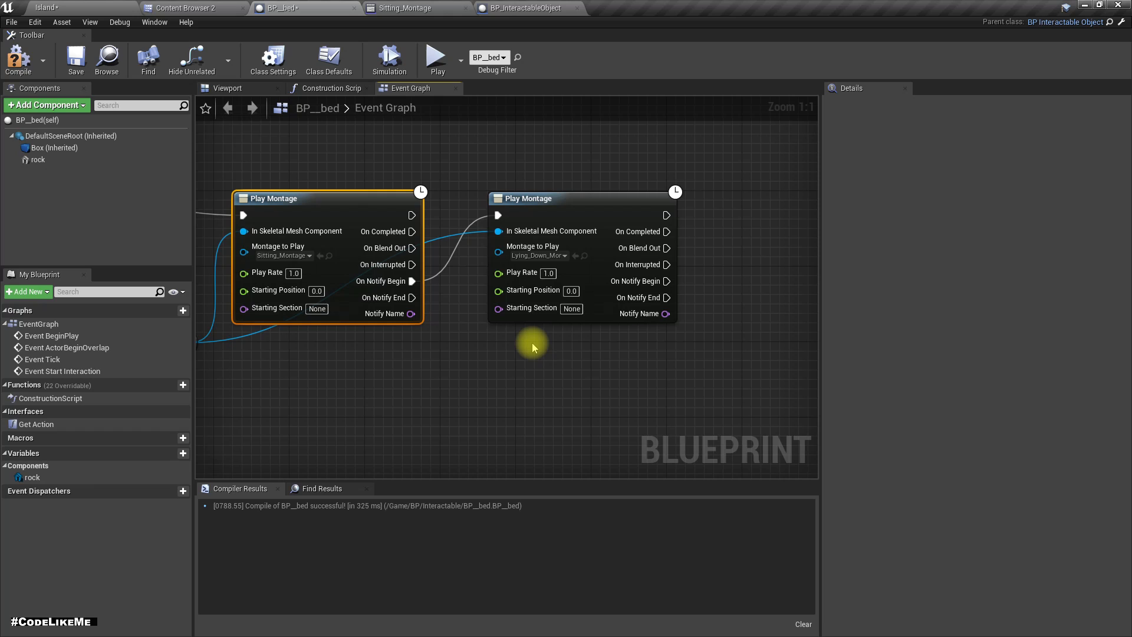
{"action": "mouse_move", "coordinate": [510, 356]}
{"action": "right_mouse_down"}
{"action": "mouse_move", "coordinate": [455, 348]}
{"action": "mouse_move", "coordinate": [496, 355]}
{"action": "right_mouse_up"}
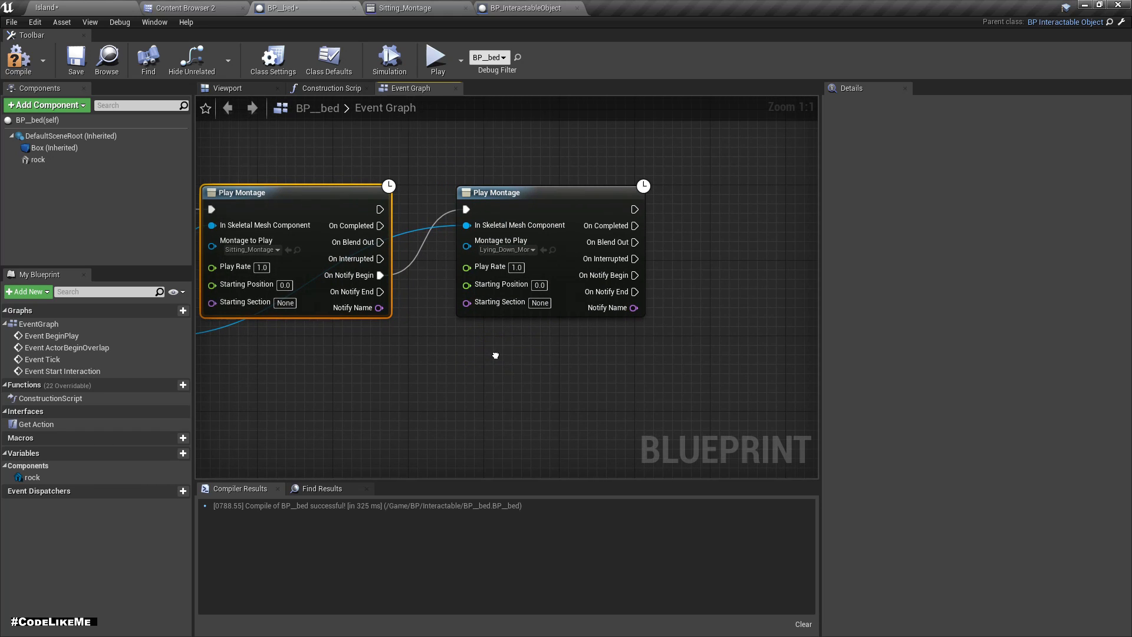
{"action": "left_click", "coordinate": [532, 196]}
{"action": "key", "text": "ctrl+w"}
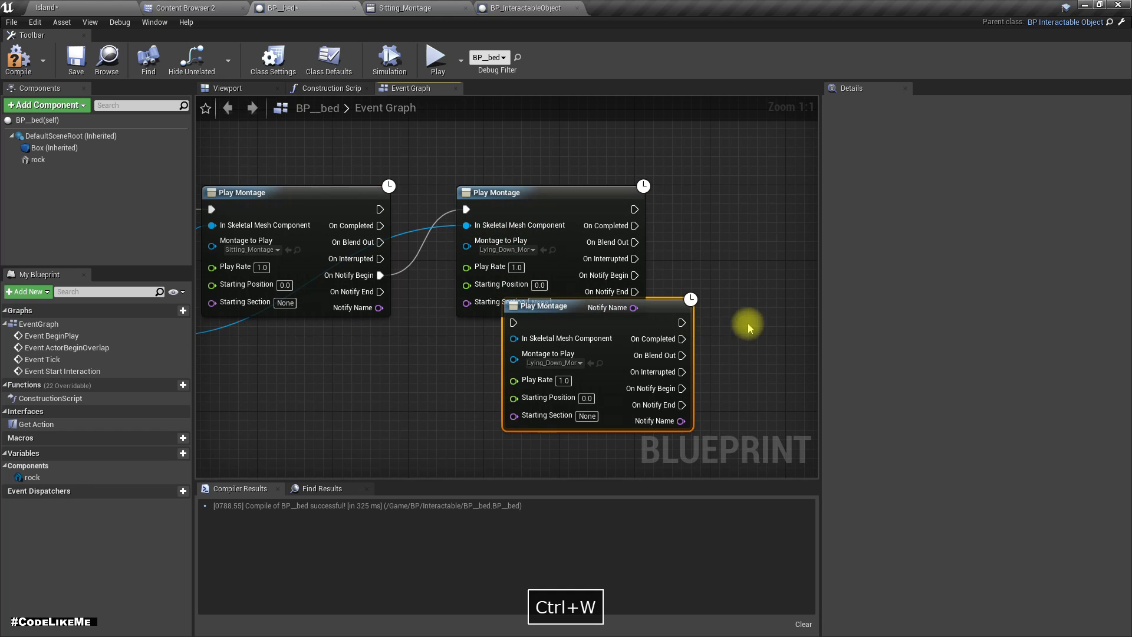
{"action": "left_click_drag", "start_coordinate": [608, 319], "coordinate": [780, 203]}
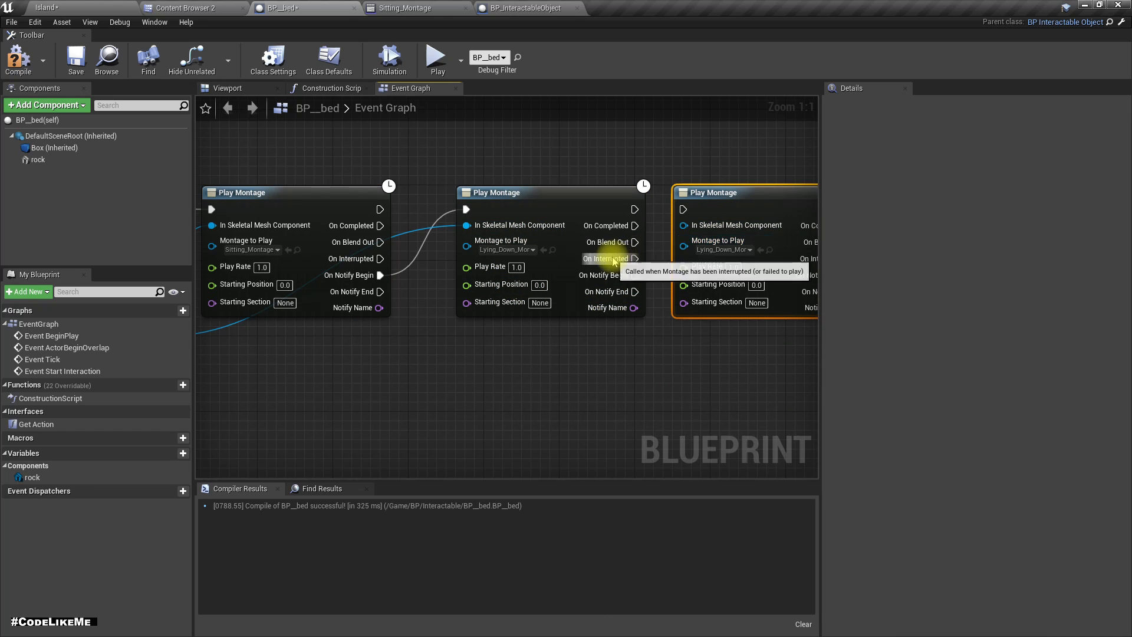
{"action": "left_click_drag", "start_coordinate": [635, 275], "coordinate": [683, 209]}
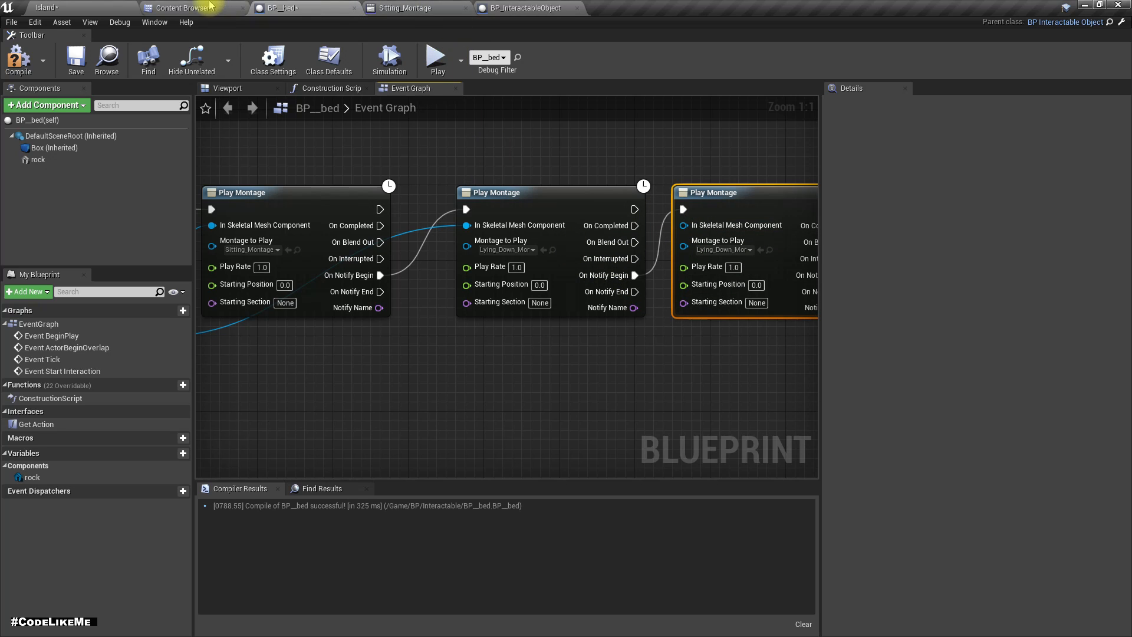
Step: Open Lying_Down_Montage to examine where its montage notify sits, and return to the BP__bed event graph
{"action": "left_click", "coordinate": [212, 6]}
{"action": "double_click", "coordinate": [551, 121]}
{"action": "scroll", "coordinate": [714, 496], "scroll_direction": "down", "scroll_amount": 3}
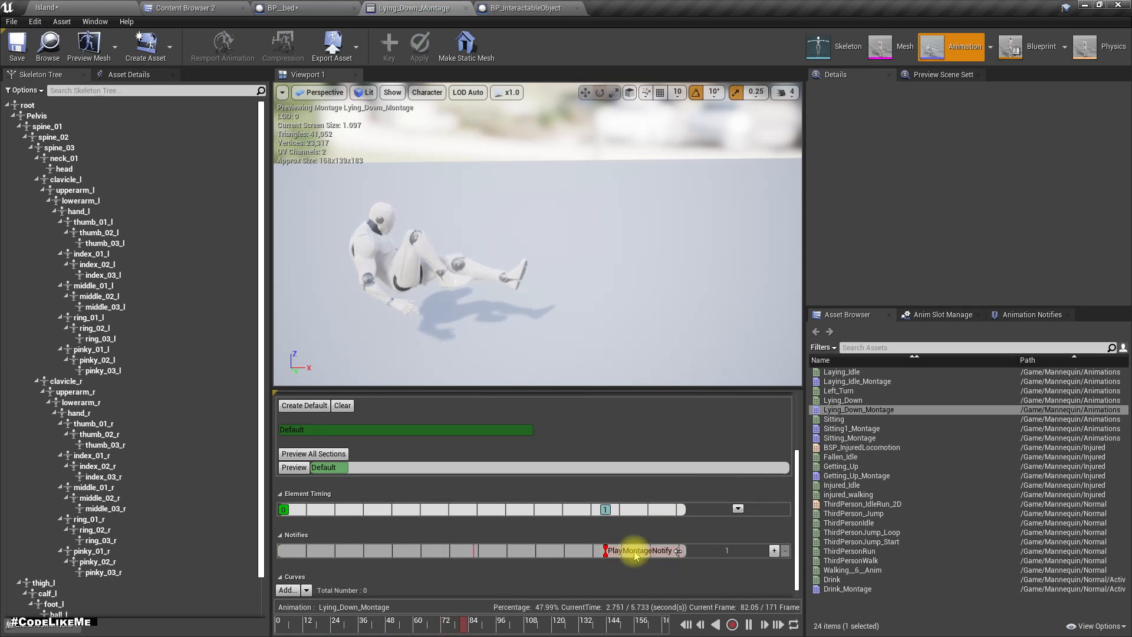
{"action": "left_click", "coordinate": [516, 9]}
{"action": "left_click", "coordinate": [291, 4]}
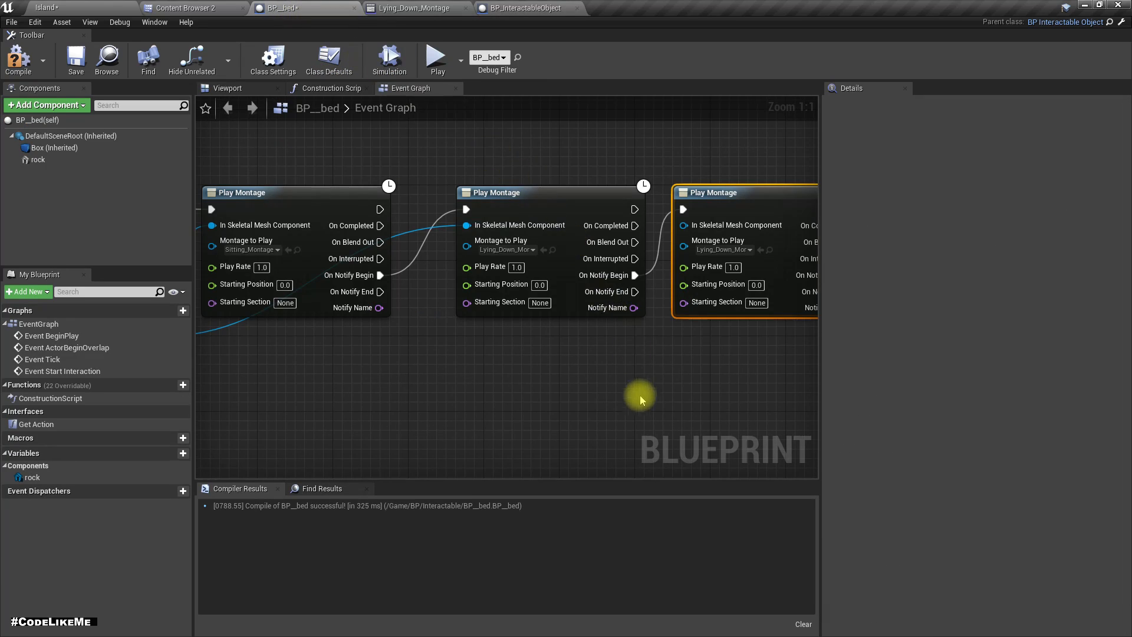
Step: Set the third Play Montage node's Montage to Play to Laying_Idle_Montage
{"action": "right_click_drag", "start_coordinate": [631, 391], "coordinate": [534, 377]}
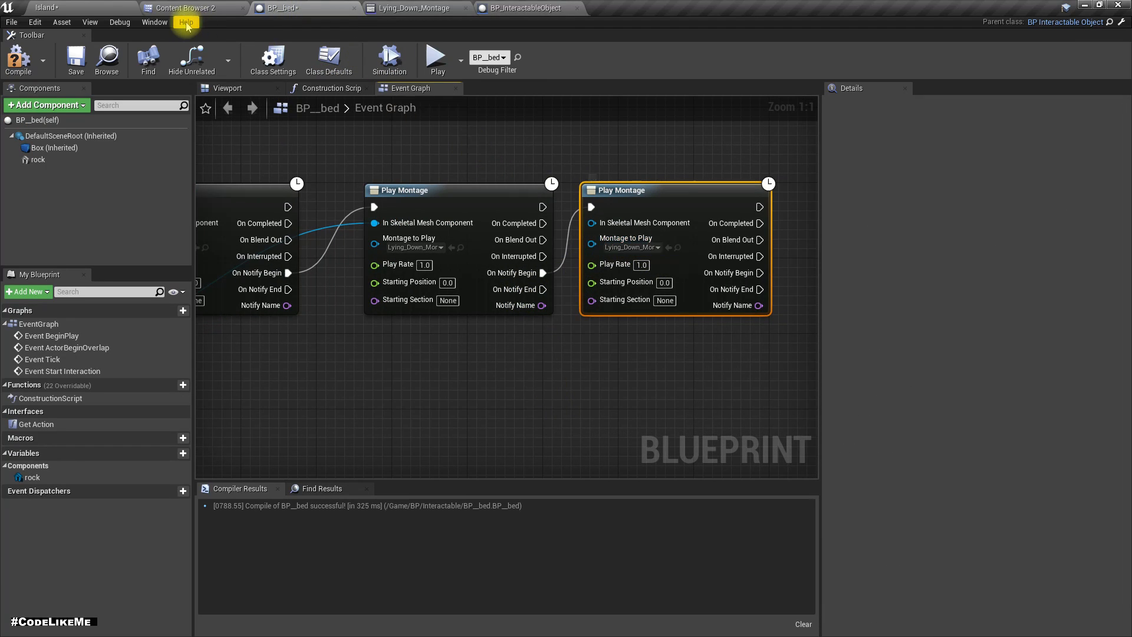
{"action": "left_click", "coordinate": [172, 8]}
{"action": "left_click", "coordinate": [381, 87]}
{"action": "left_click_drag", "start_coordinate": [381, 87], "coordinate": [651, 308]}
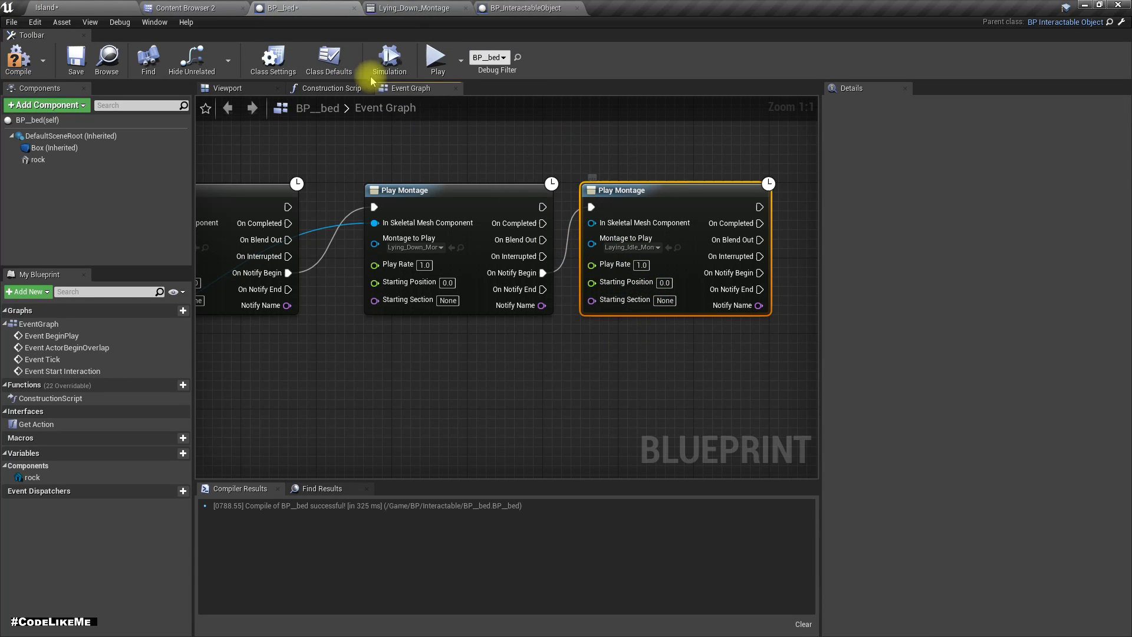
Step: Open Laying_Idle_Montage to preview it, save all assets, and return to the first Play Montage node in BP__bed
{"action": "left_click", "coordinate": [195, 5]}
{"action": "double_click", "coordinate": [366, 102]}
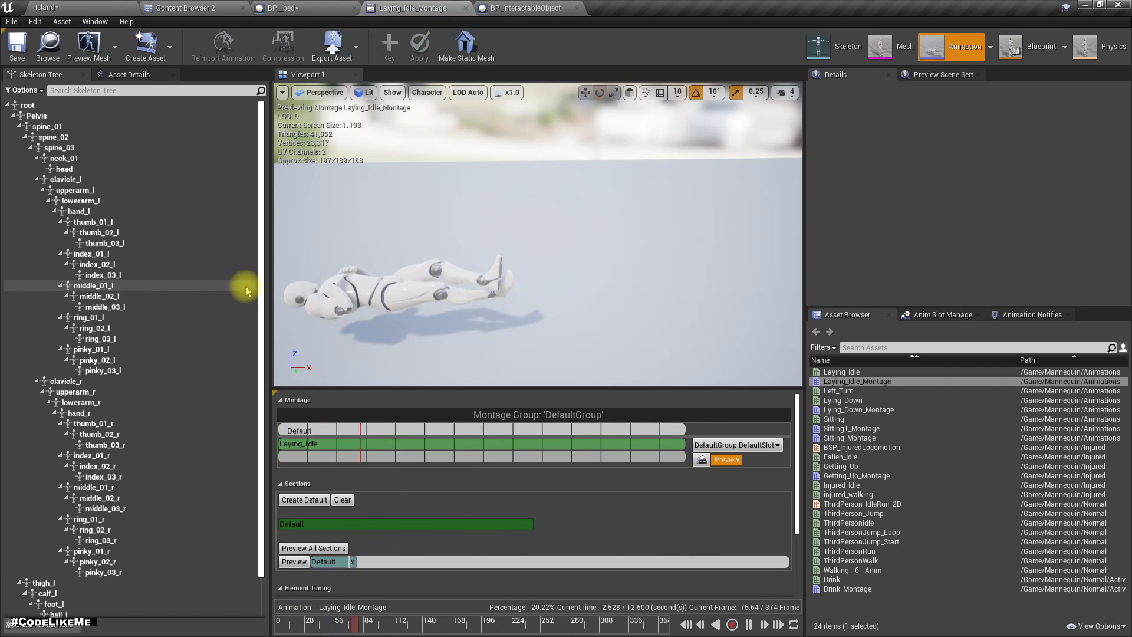
{"action": "key", "text": "ctrl+shift+s"}
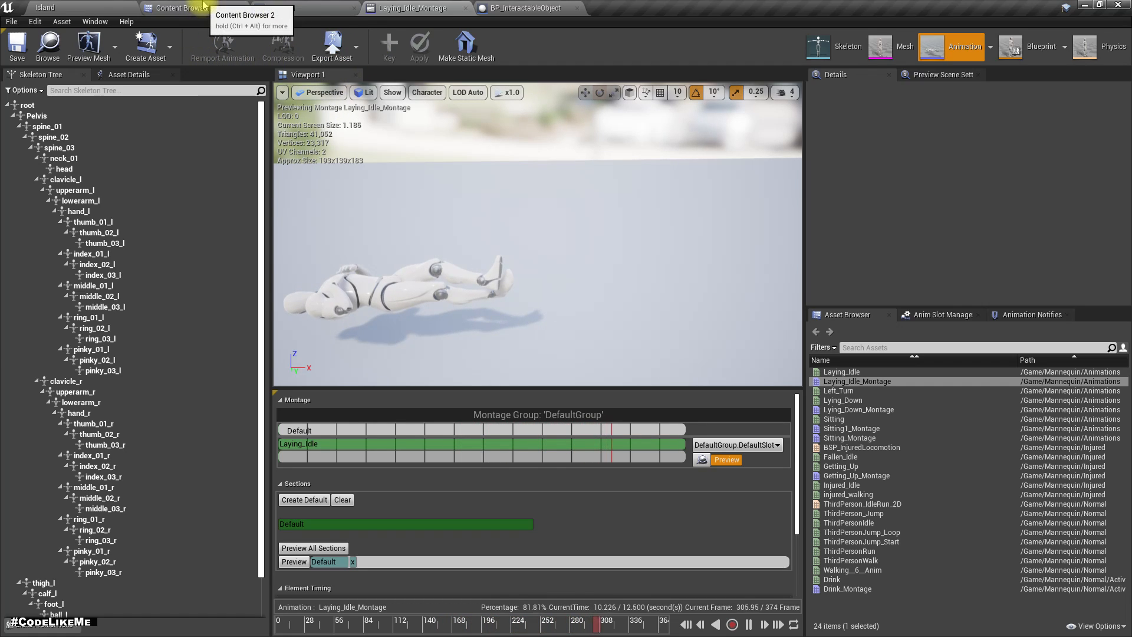
{"action": "left_click", "coordinate": [290, 7]}
{"action": "right_click_drag", "start_coordinate": [482, 238], "coordinate": [708, 322]}
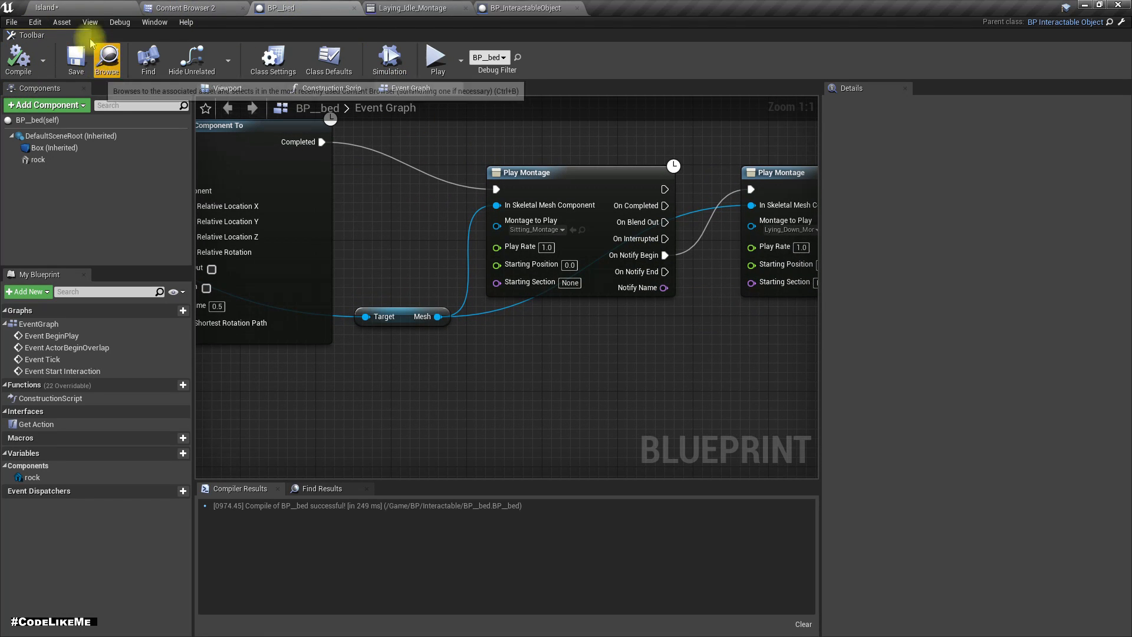
Step: Play-test the Island level full screen: run the character to the rock bed, trigger the Sleep interaction, watch the montages, and end the session
{"action": "left_click", "coordinate": [65, 7]}
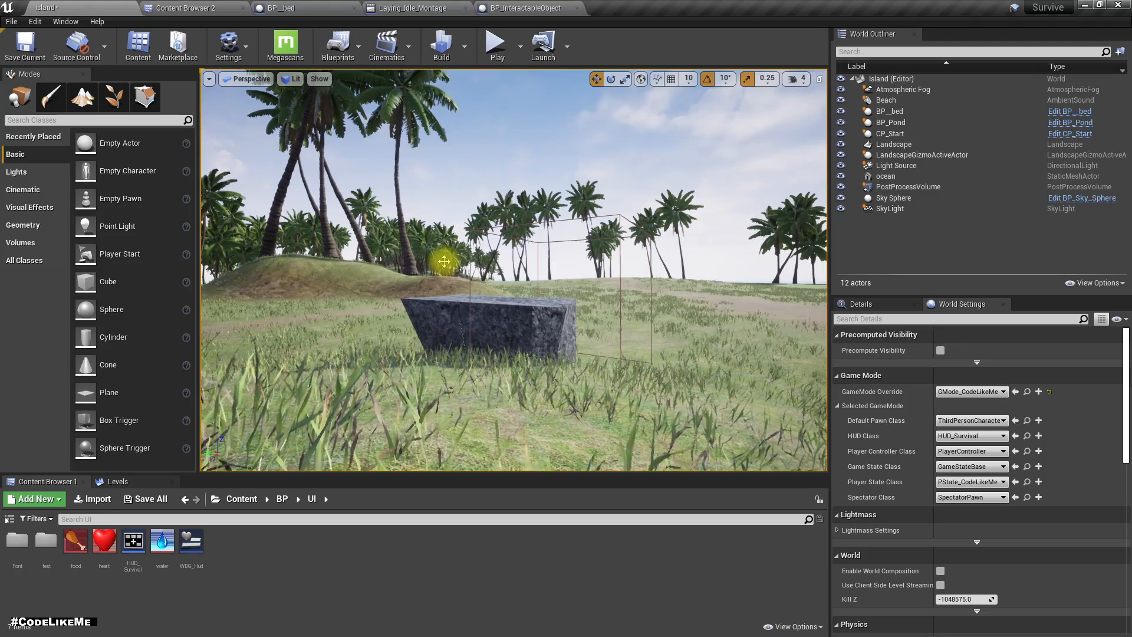
{"action": "key", "text": "F11"}
{"action": "key", "text": "alt+p"}
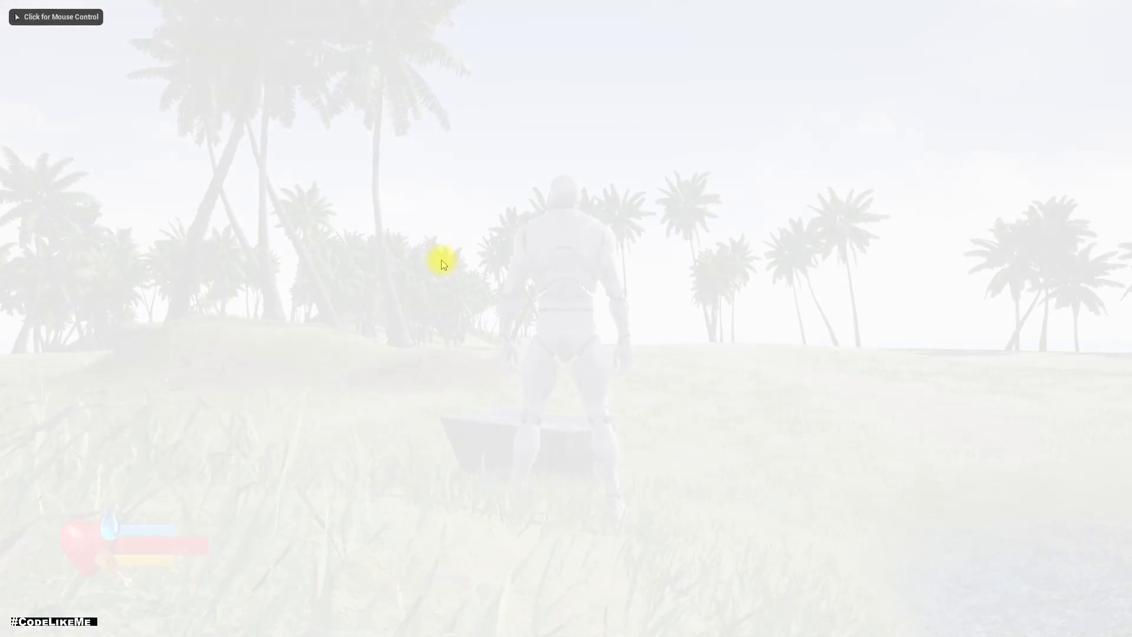
{"action": "left_click", "coordinate": [443, 263]}
{"action": "key", "text": "w"}
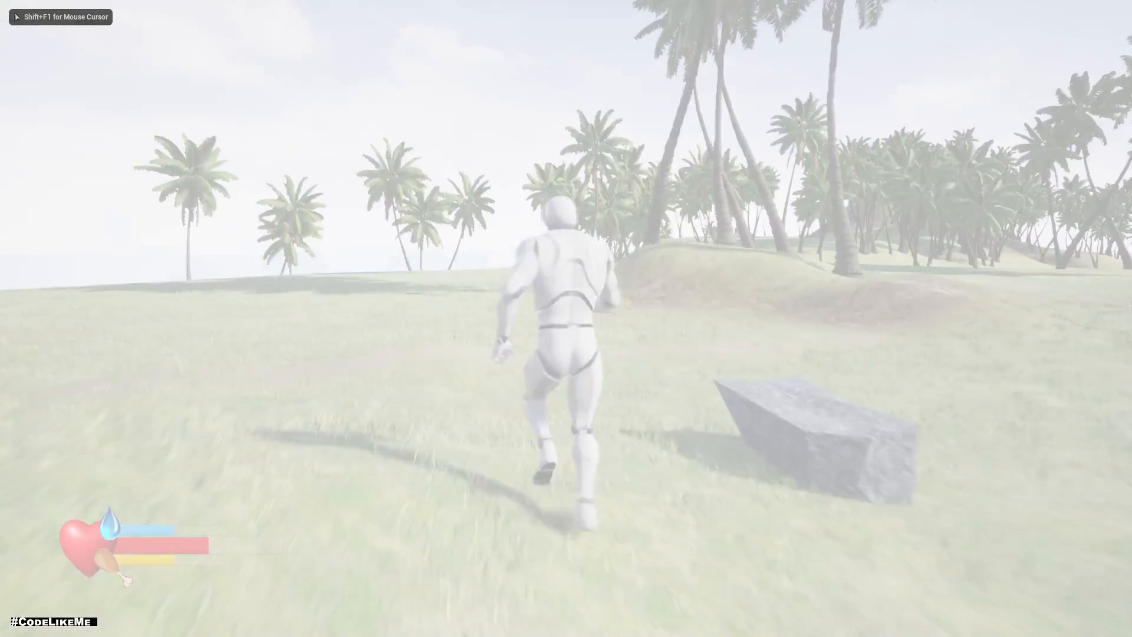
{"action": "key", "text": "a"}
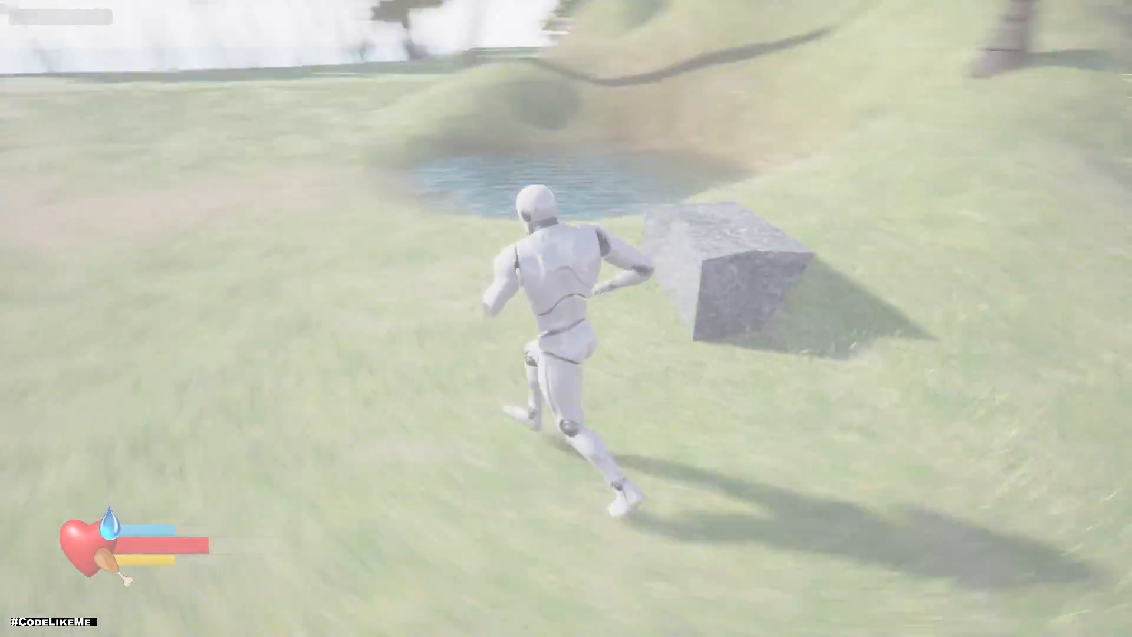
{"action": "key", "text": "w"}
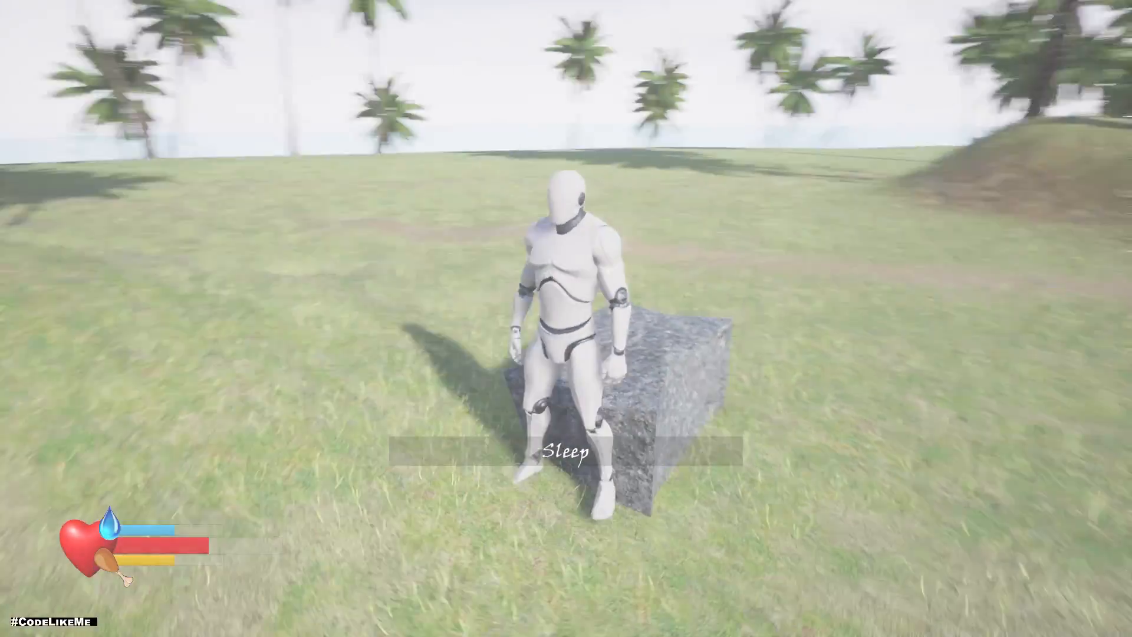
{"action": "key", "text": "e"}
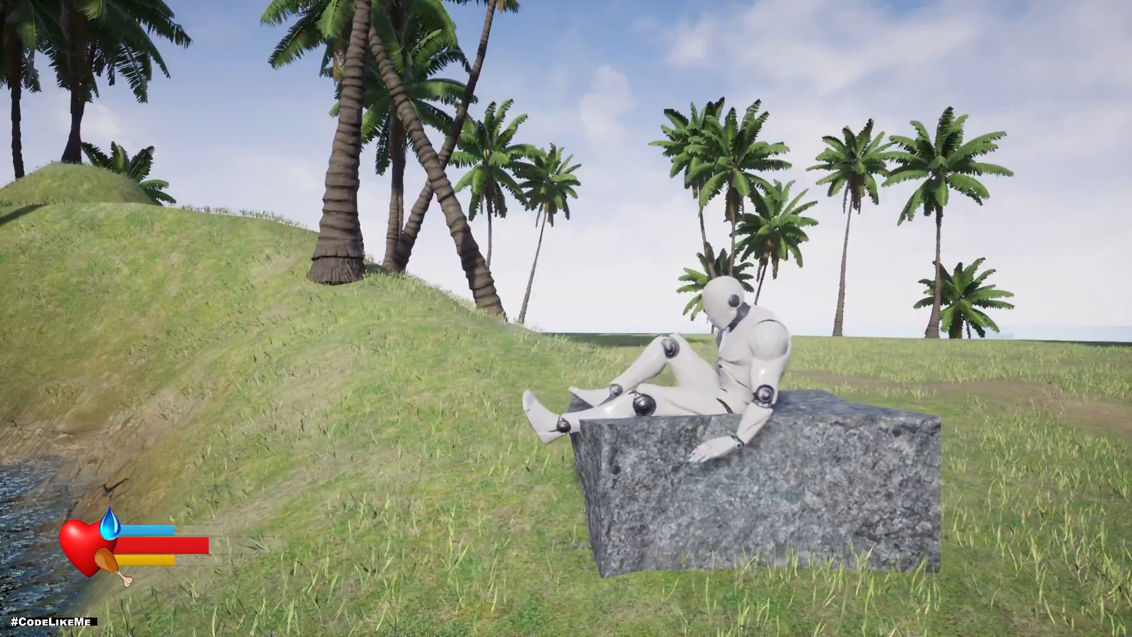
{"action": "key", "text": "Escape"}
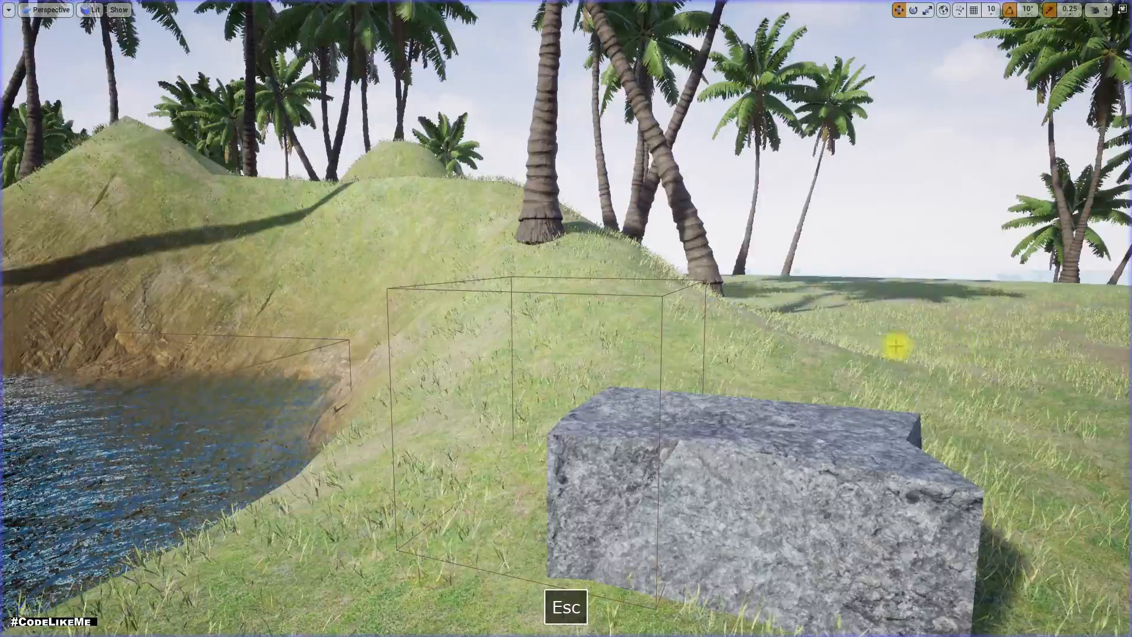
Step: Select the rock bed in the level viewport and start another play test with the character
{"action": "right_click_drag", "start_coordinate": [895, 346], "coordinate": [670, 334]}
{"action": "left_click", "coordinate": [674, 317]}
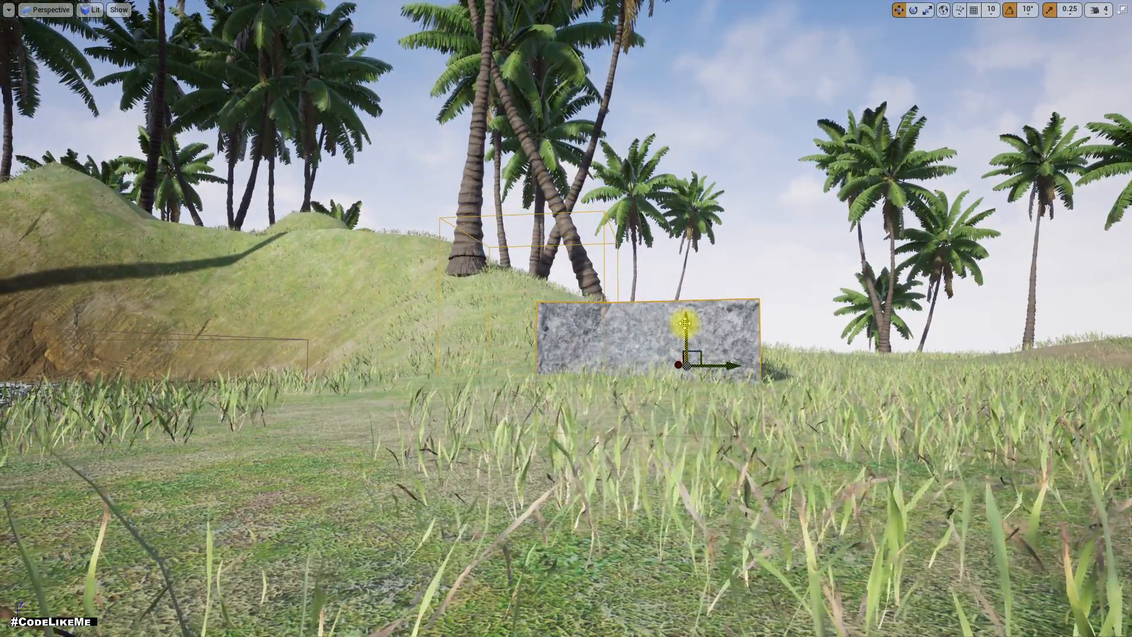
{"action": "key", "text": "alt+p"}
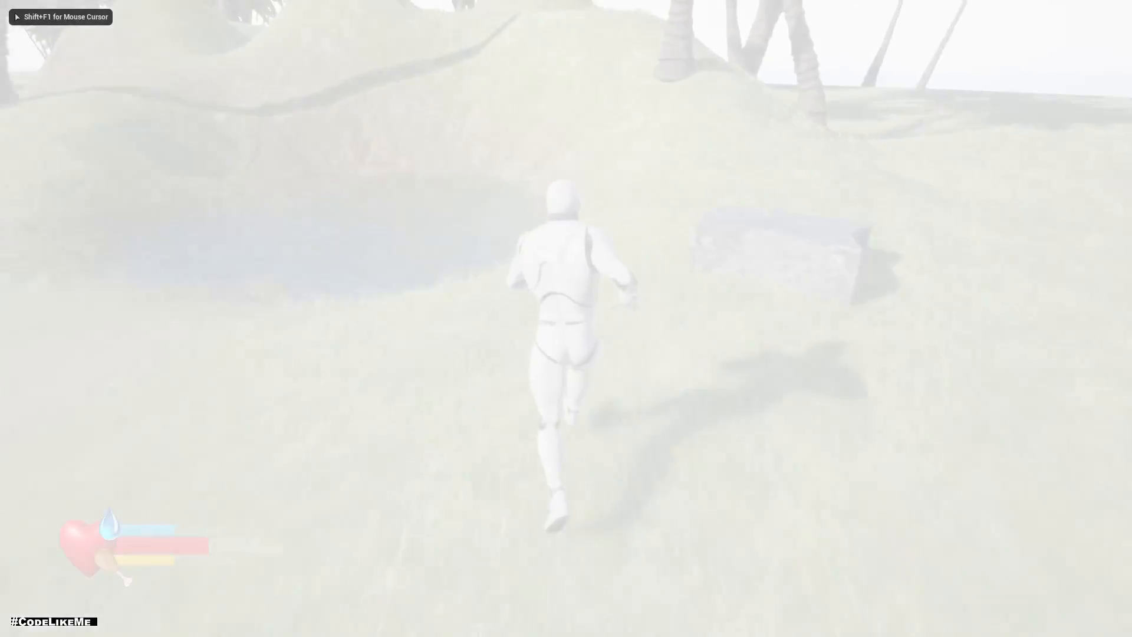